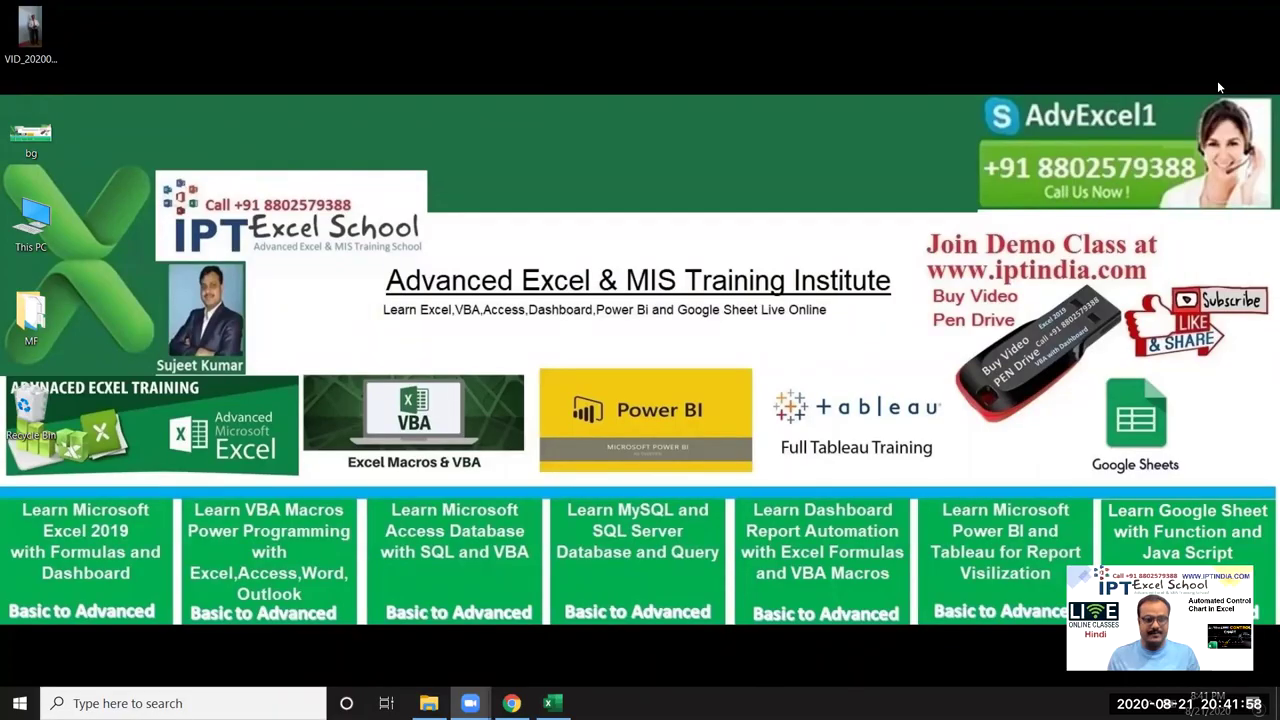
Select the Date and Sales data in A1:B365 of the sales workbook
key(alt+Tab)
click(56, 207)
key(ctrl+Down)
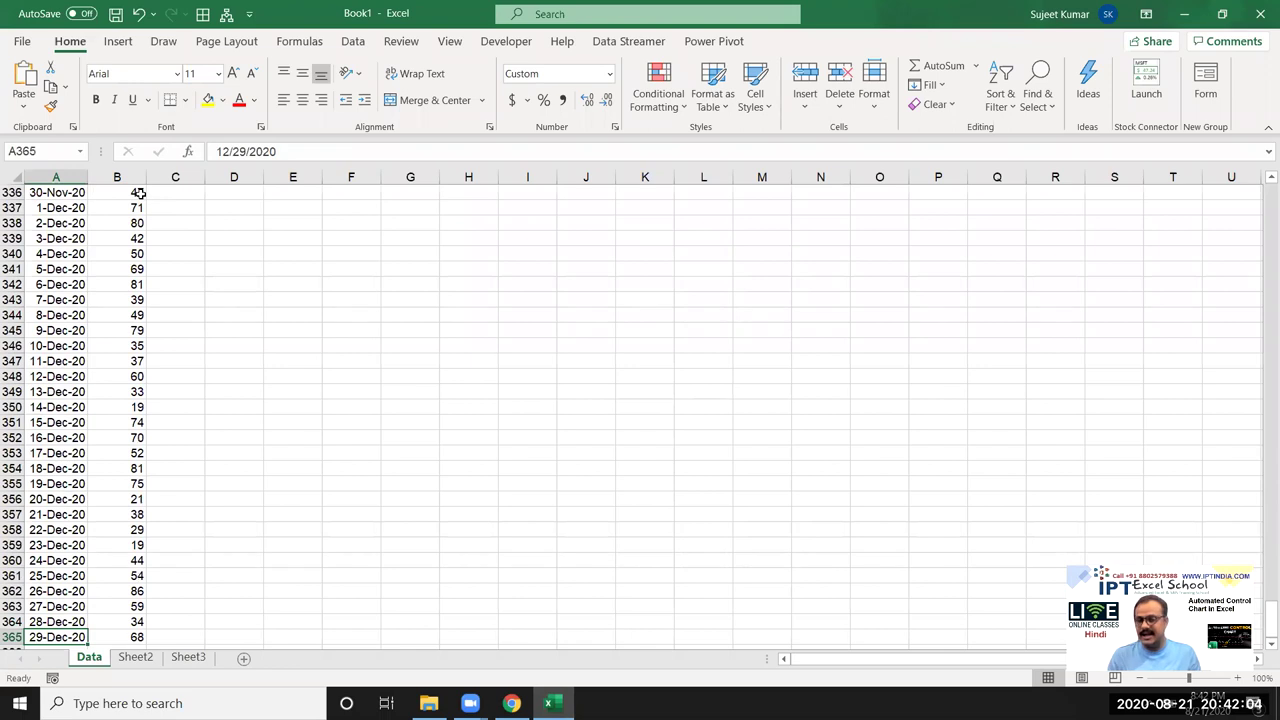
key(ctrl+Home)
shift+click(140, 193)
key(ctrl+shift+Down)
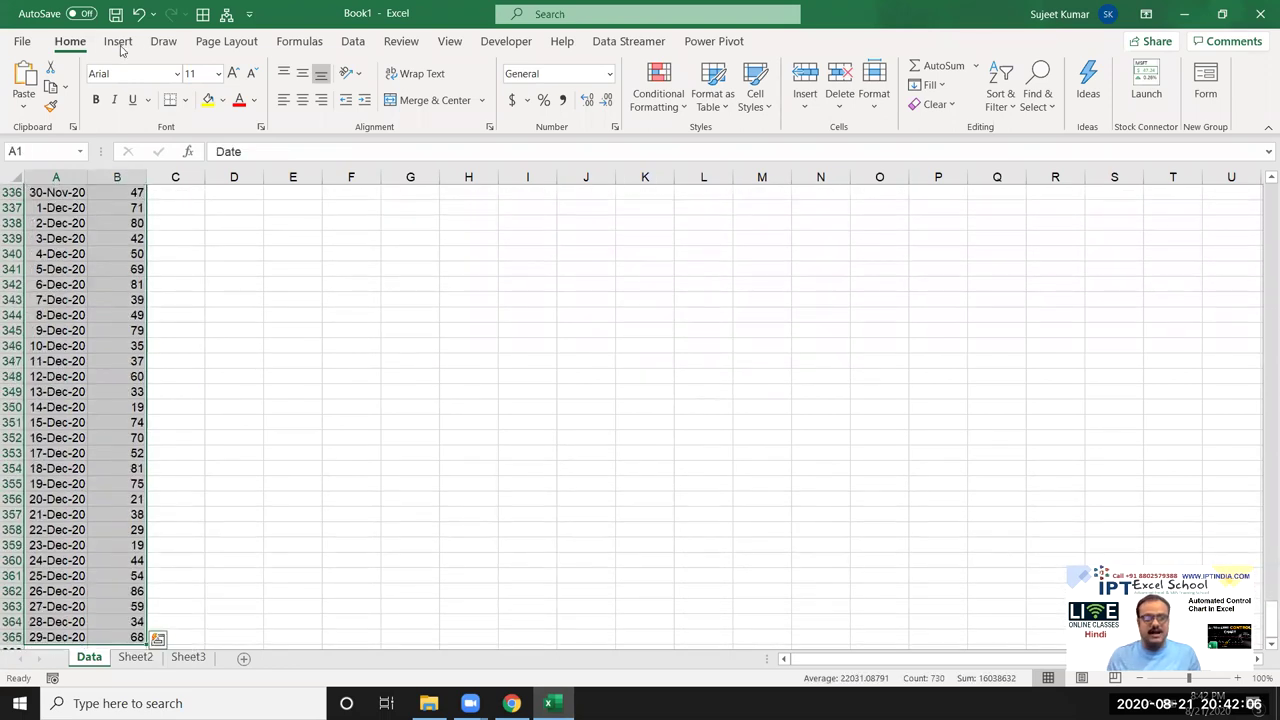
Insert a line chart of the Sales data, then move it and widen it to column S
key(alt+n)
click(453, 87)
click(455, 143)
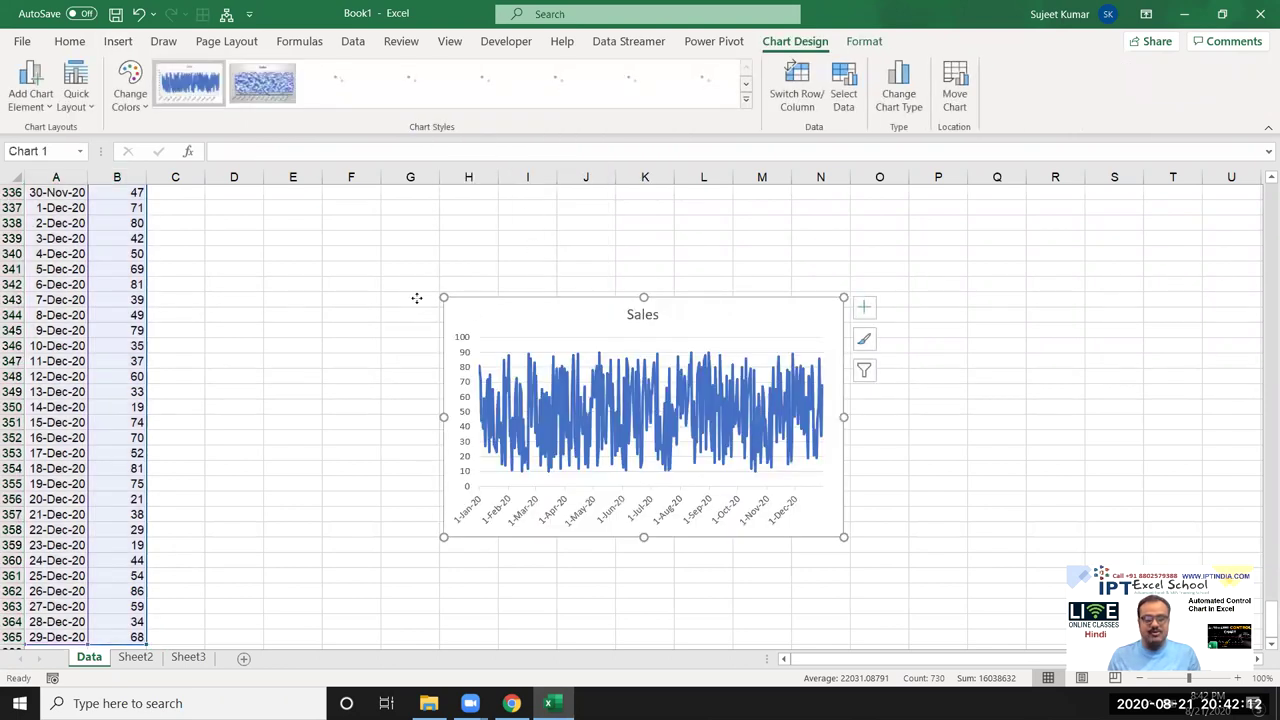
drag(474, 311, 229, 251)
drag(597, 354, 1139, 355)
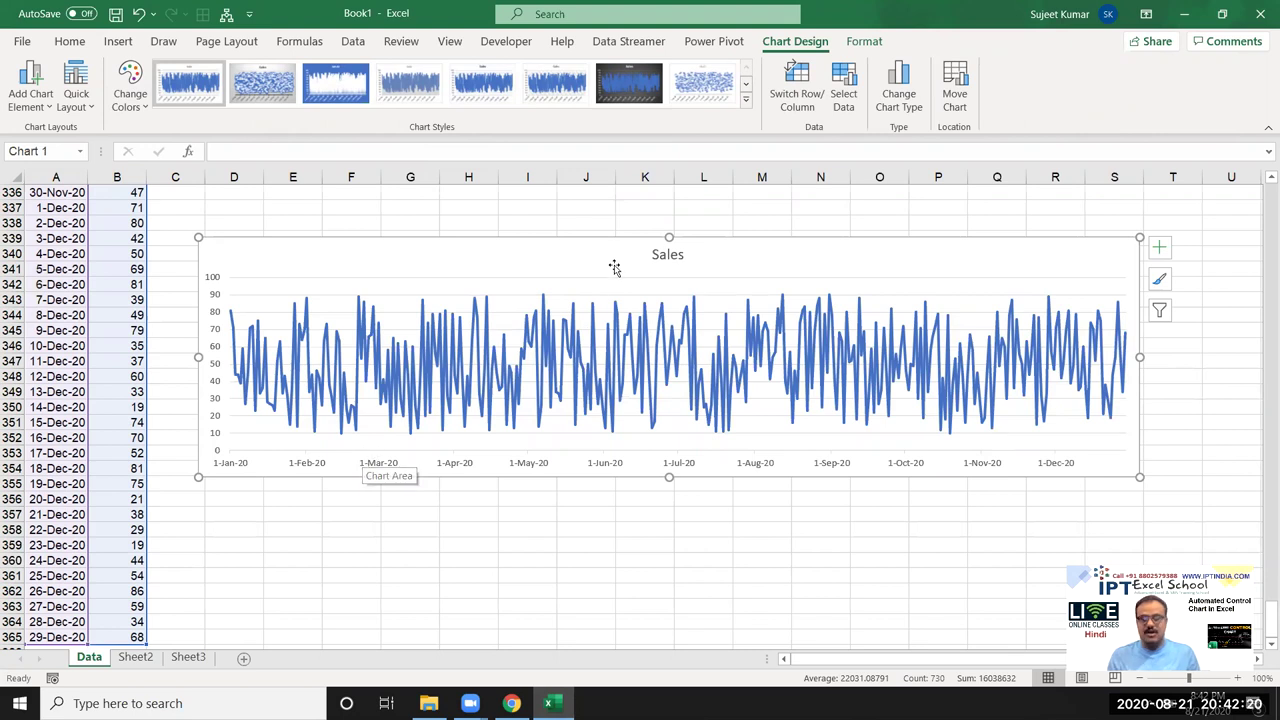
Delete the Sales line chart and return to the top of the sheet
key(Delete)
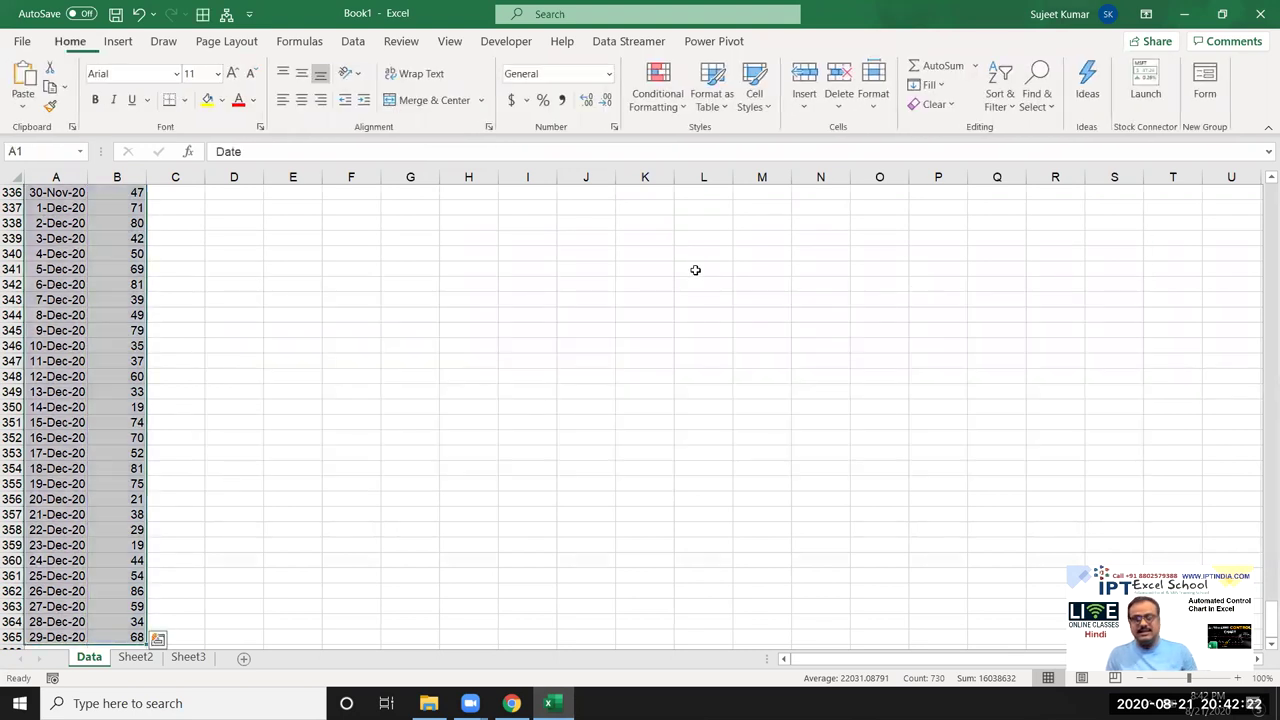
scroll(417, 314, up, 7)
scroll(417, 314, up, 6)
scroll(300, 290, up, 14)
scroll(131, 268, up, 6)
scroll(131, 268, up, 6)
key(ctrl+Home)
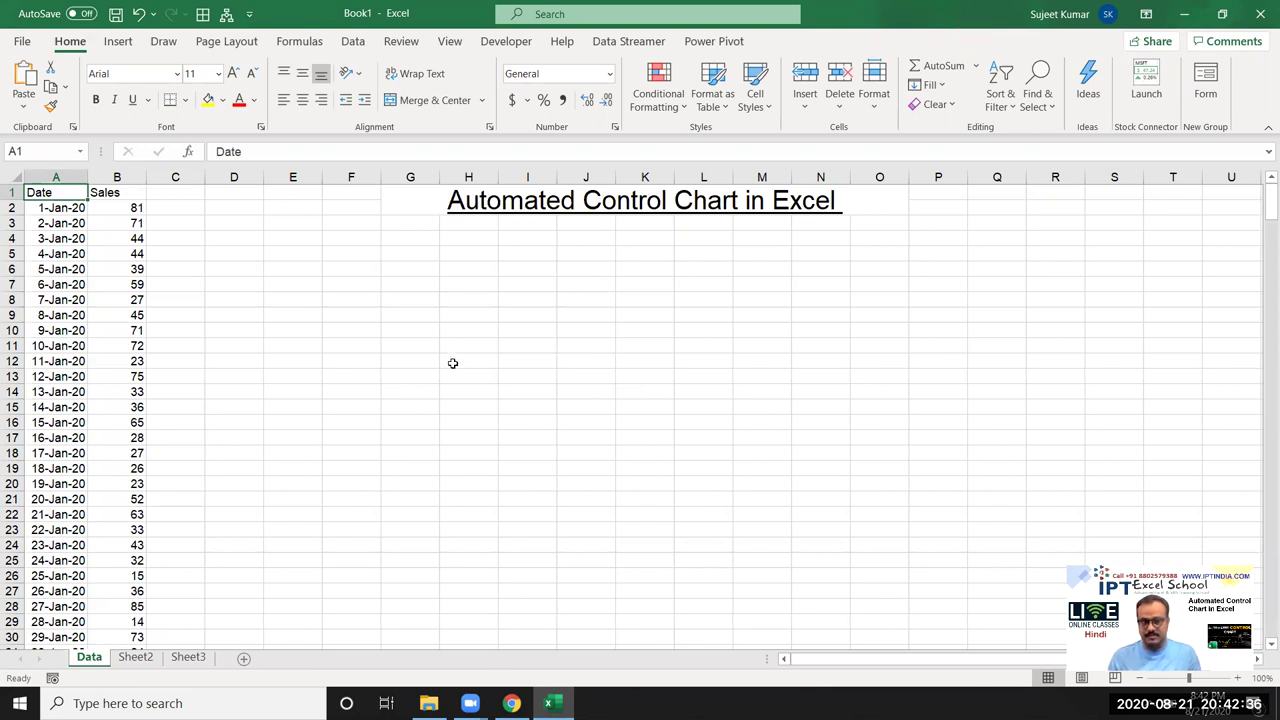
Copy the Date and Sales headers from A1:B1 and paste them into E8:F8
click(351, 262)
key(ctrl+Up)
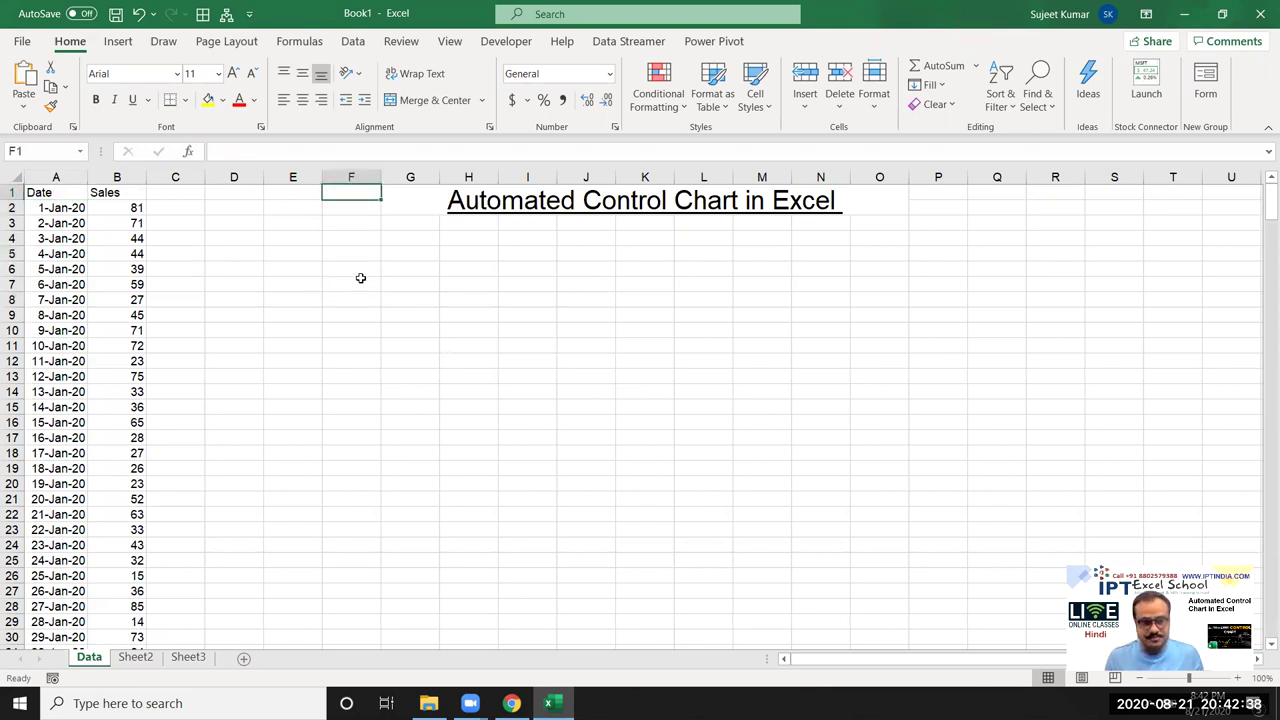
click(75, 199)
key(ctrl+c)
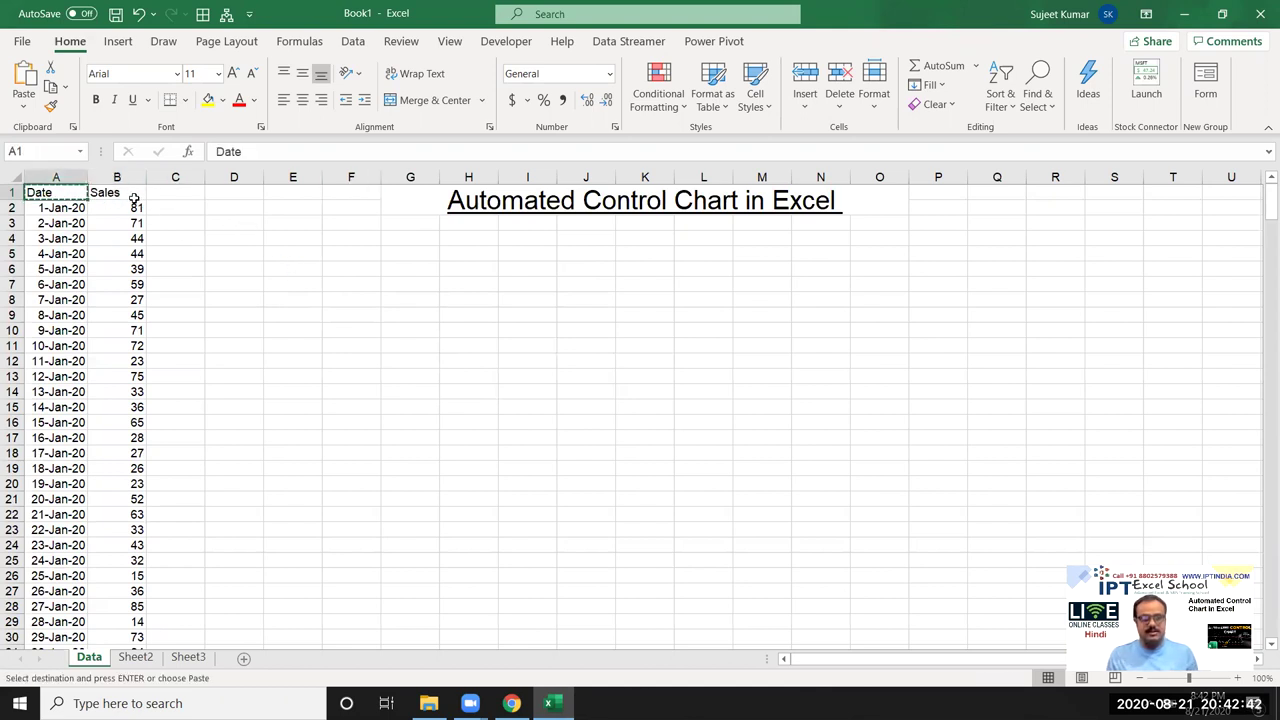
shift+click(134, 199)
key(ctrl+c)
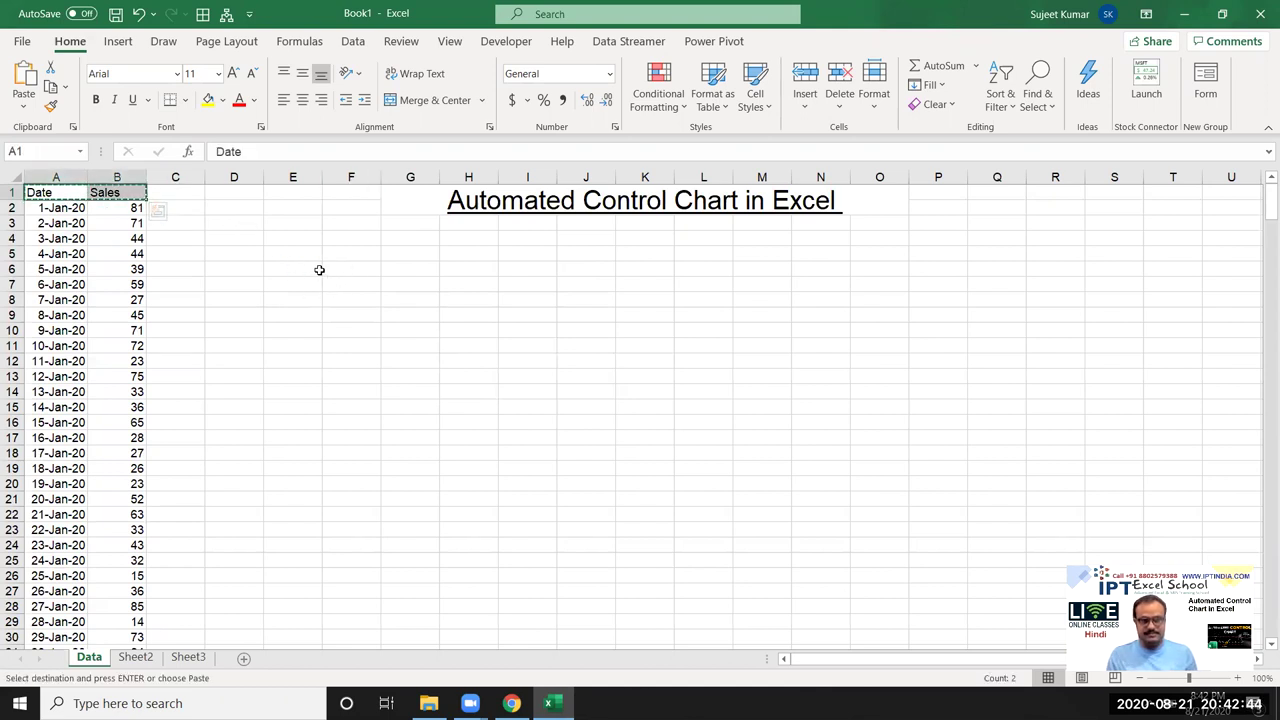
click(319, 270)
click(309, 303)
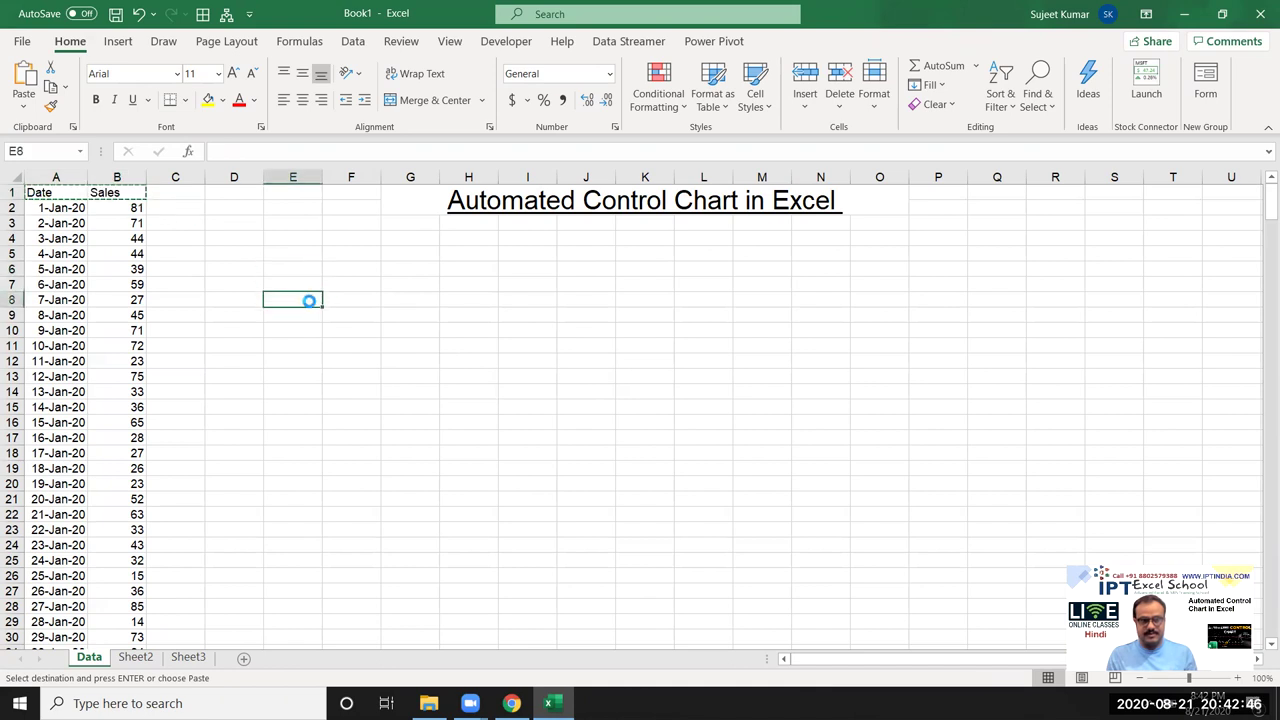
key(ctrl+v)
Enter the counter value 1 in E6
key(Escape)
click(288, 315)
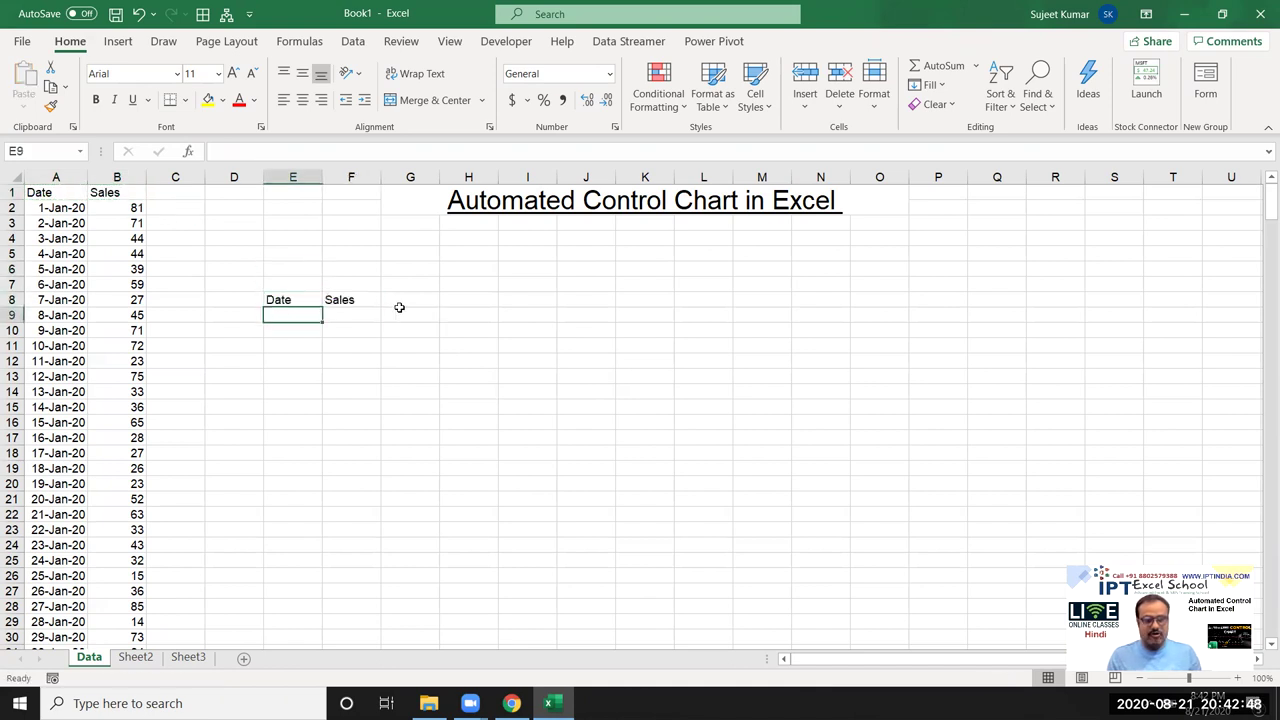
click(280, 269)
text(1)
key(Return)
Enter =OFFSET(A1,E6,0) in E9 and format the result as a date
click(300, 312)
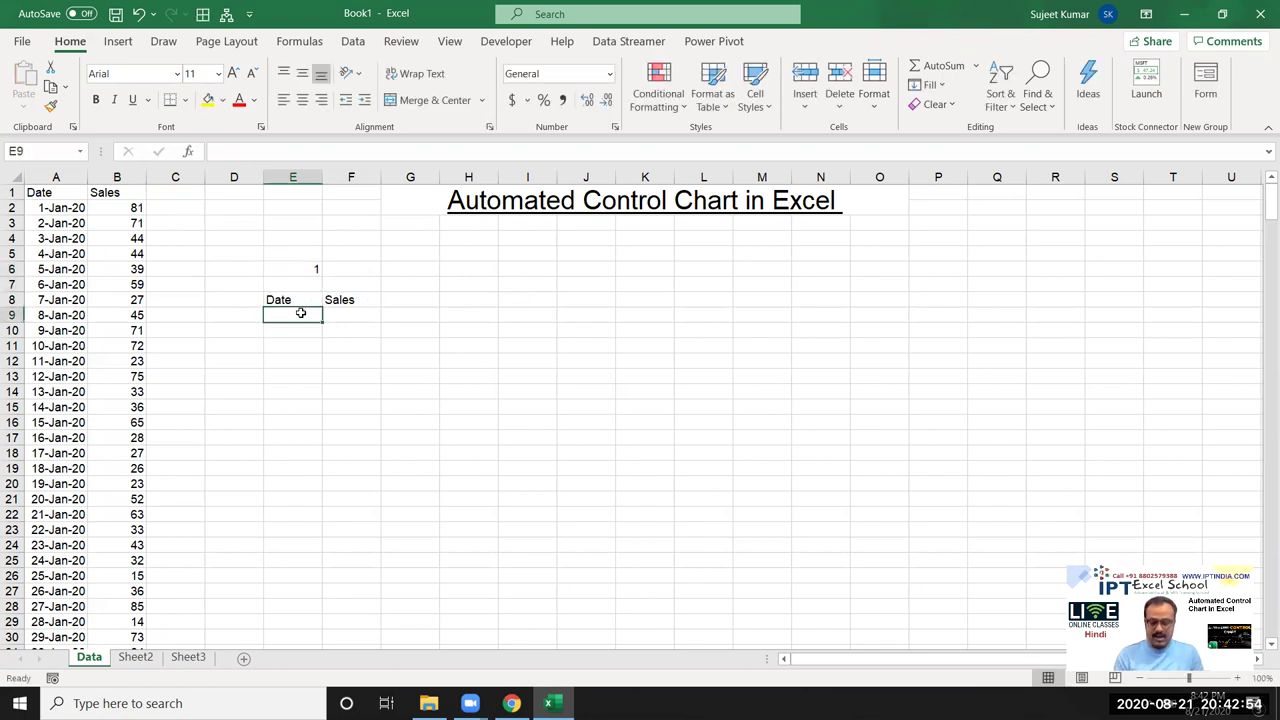
text(=off)
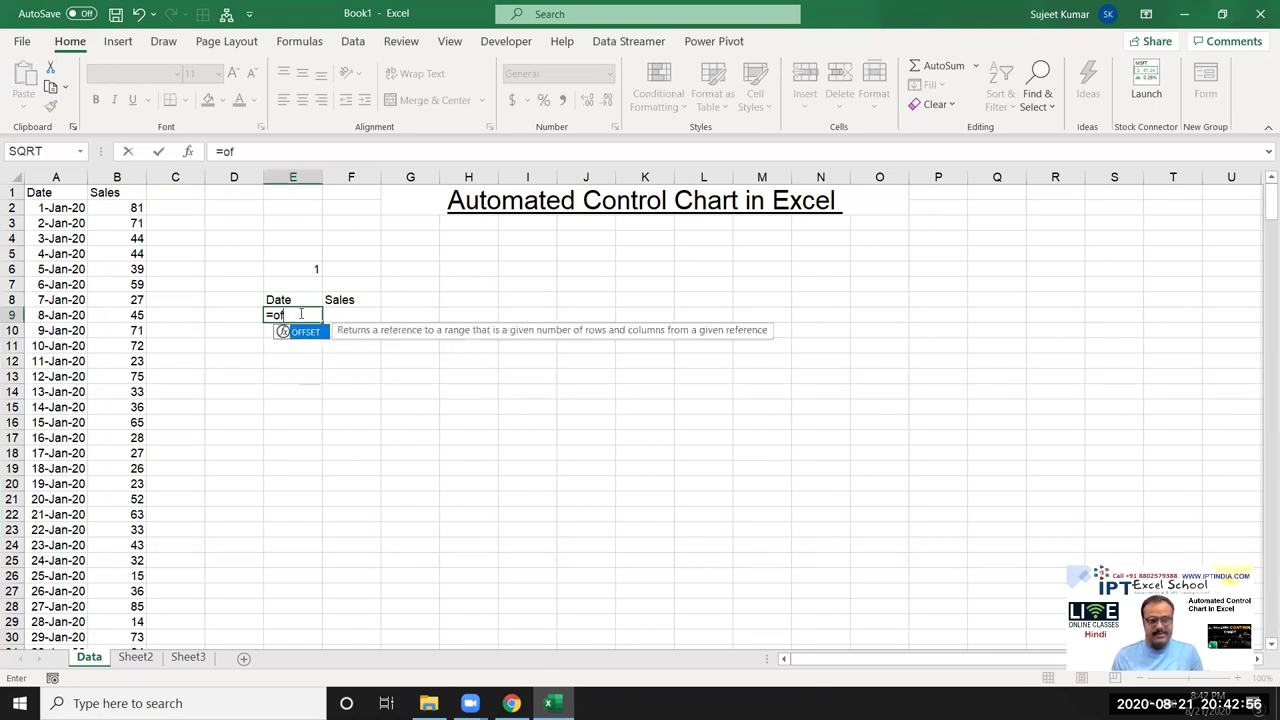
key(Tab)
click(43, 194)
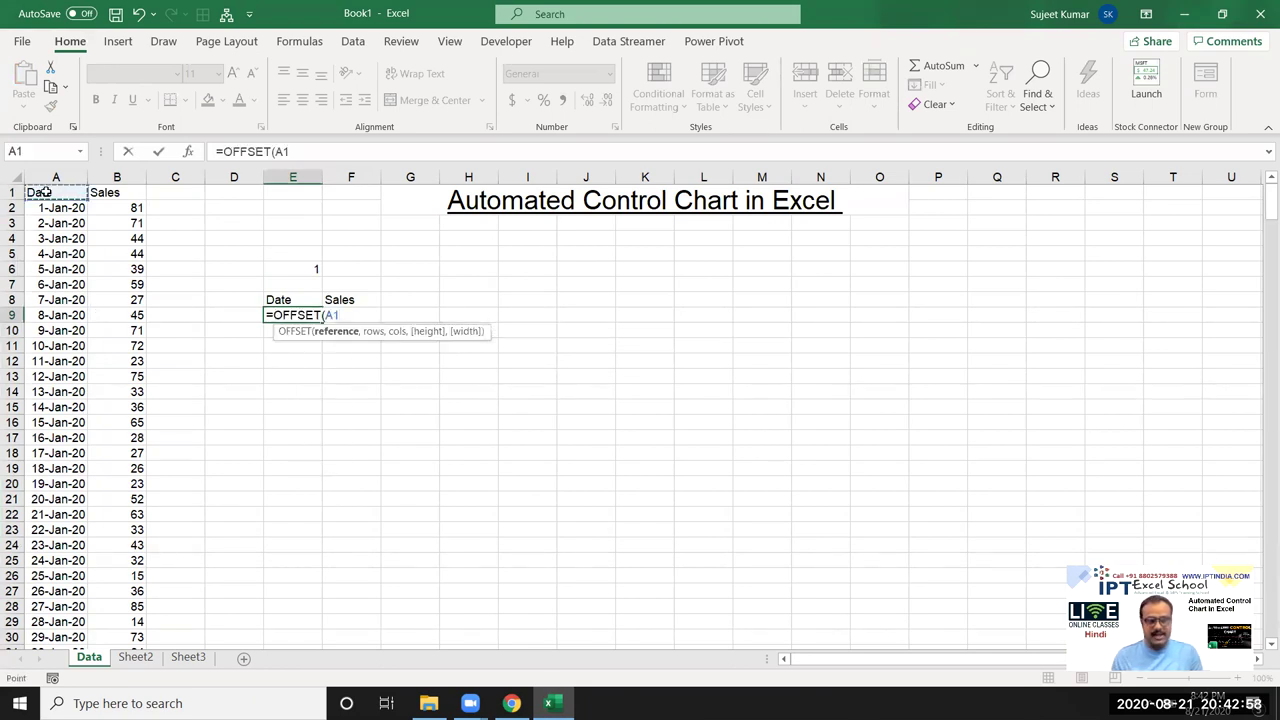
text(,)
click(315, 266)
text(,)
key(Return)
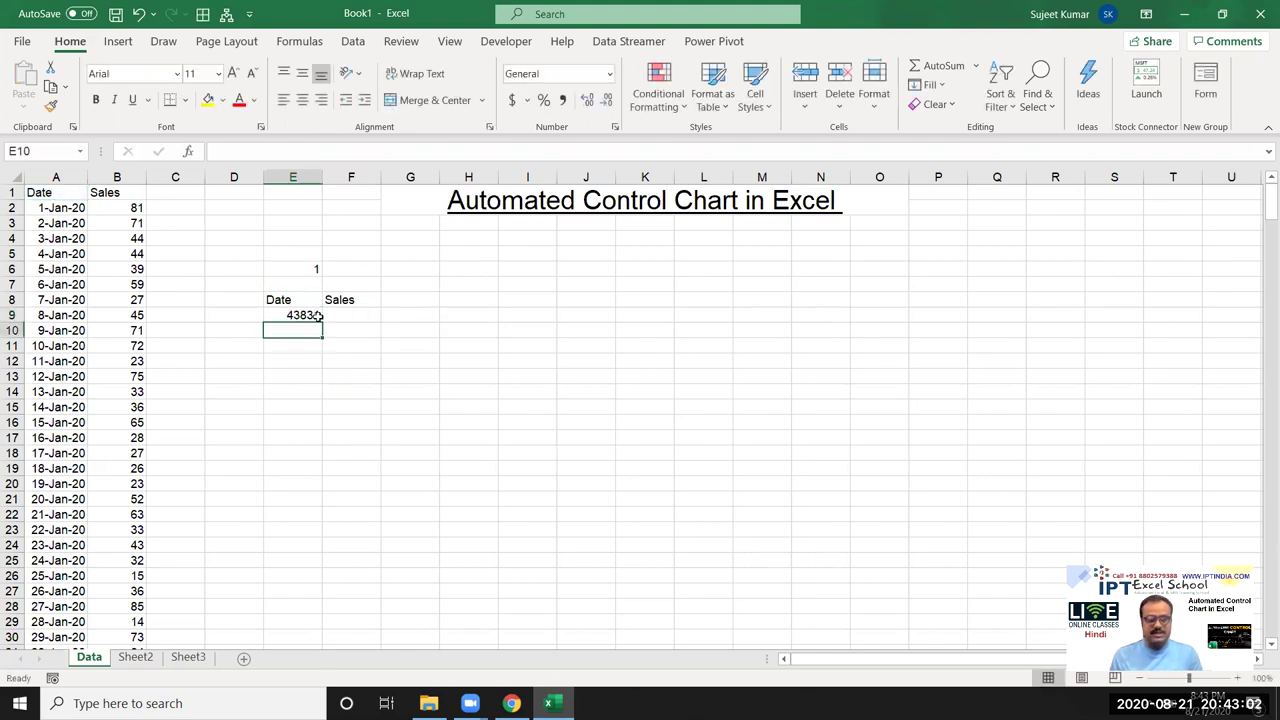
click(300, 316)
key(ctrl+shift+3)
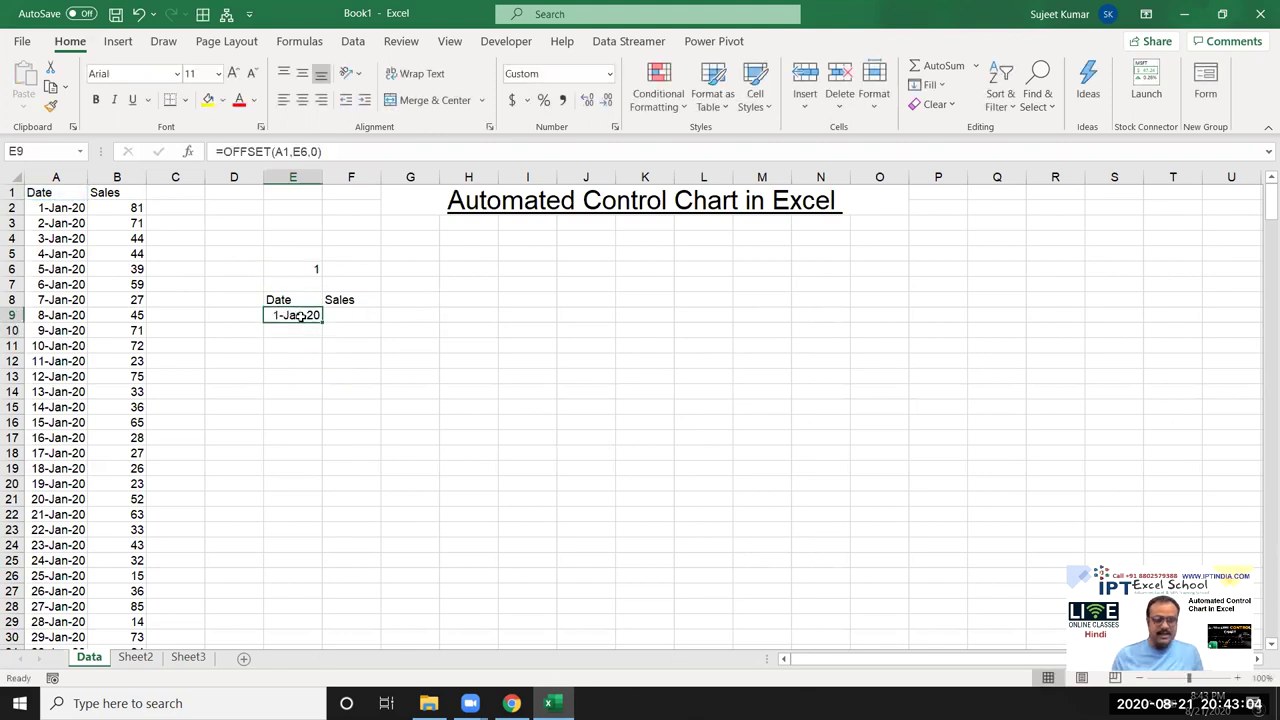
Test the E6 counter with values 2 and 3, then reset it to 1
click(309, 270)
text(2)
key(Return)
click(309, 270)
text(3)
key(Return)
click(310, 270)
text(1)
key(Return)
Enter =OFFSET(A1,E6+1,0) in E10 and format it as a date
click(281, 329)
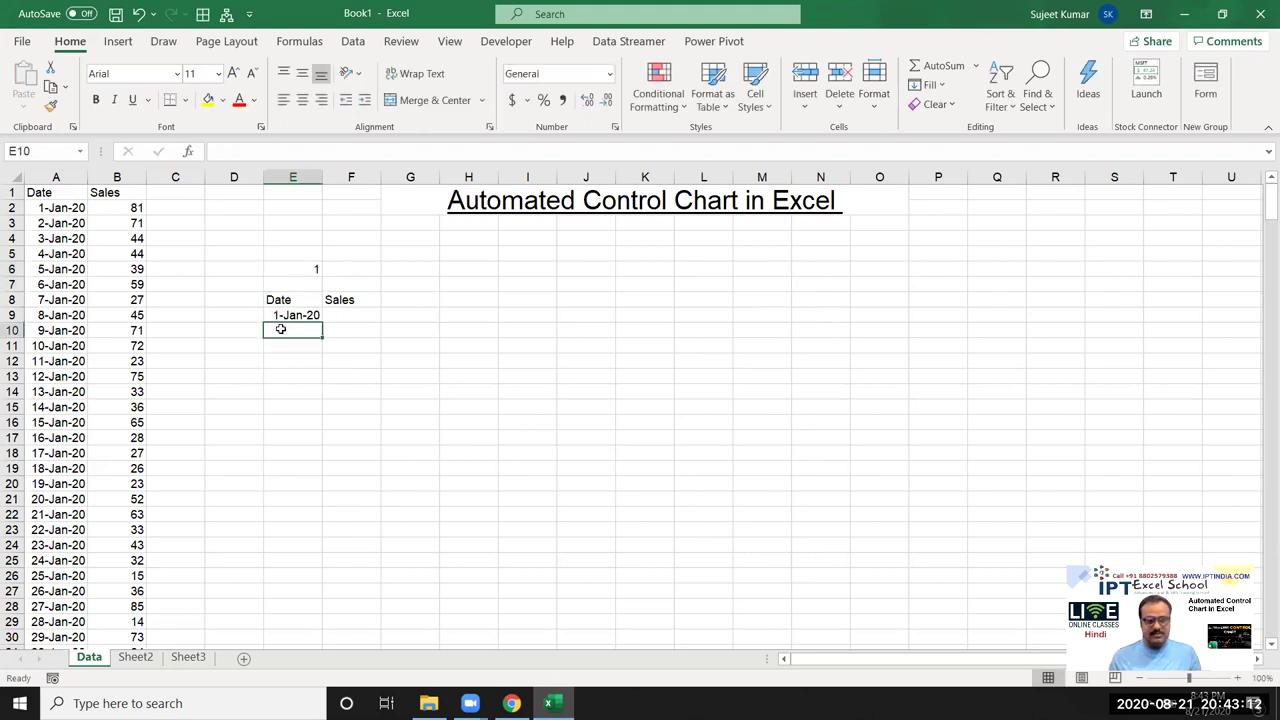
text(=of)
key(Tab)
click(55, 195)
text(,)
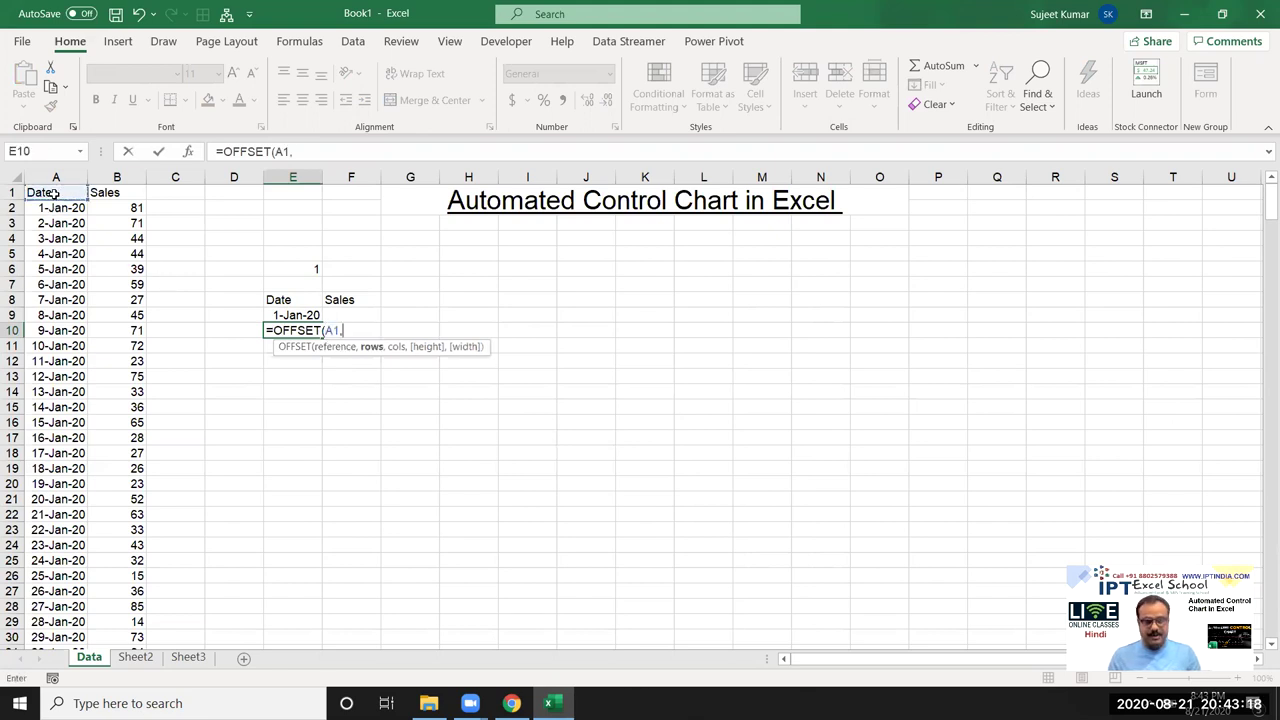
click(288, 263)
text(+1)
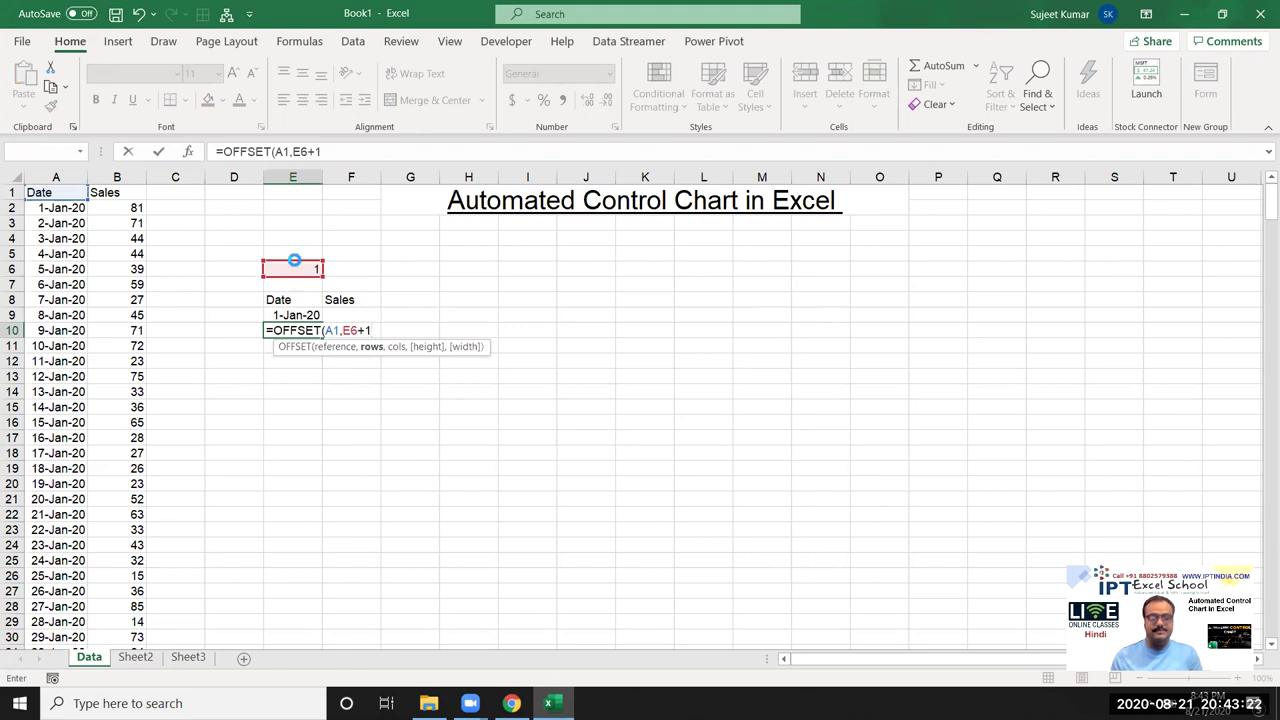
key(F2)
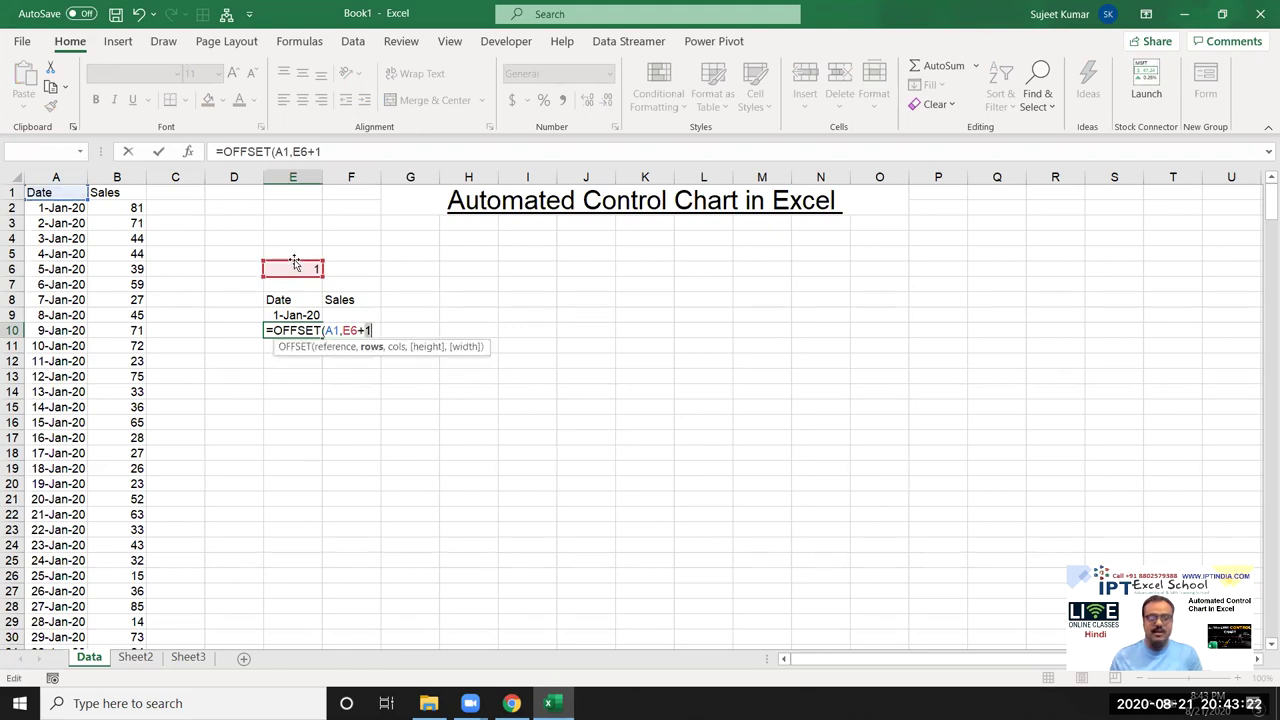
text(,0)
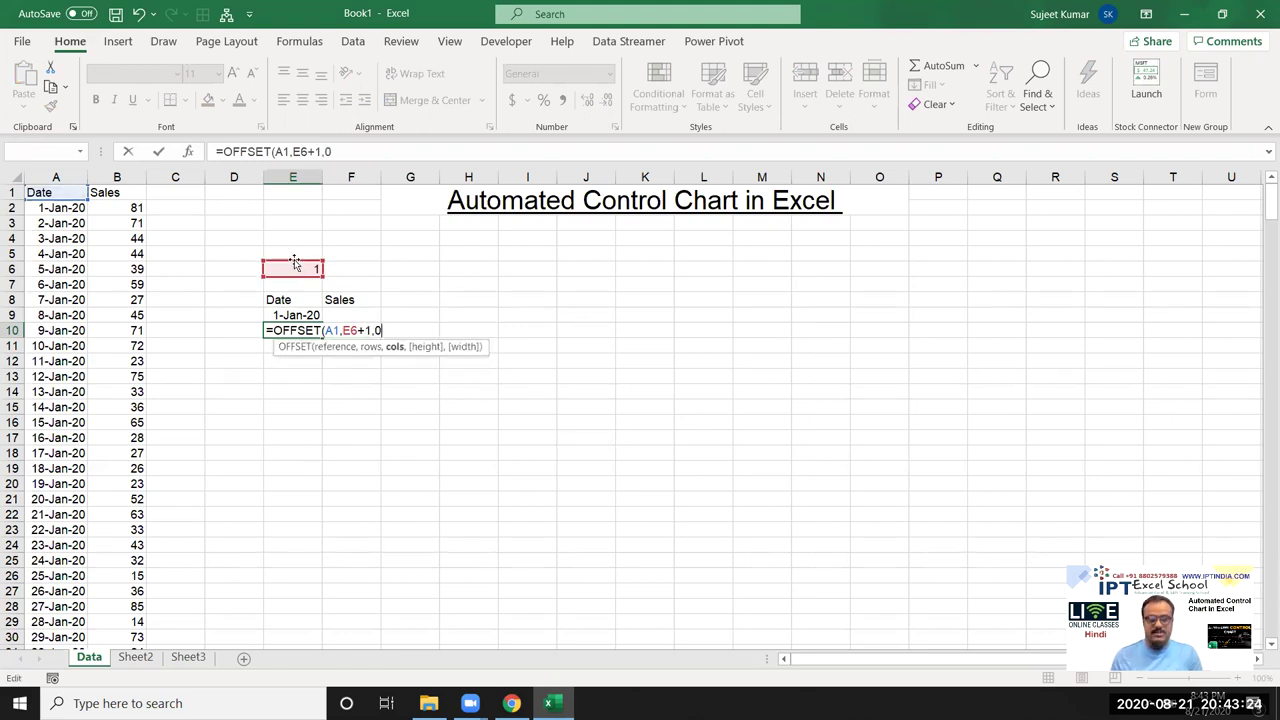
key(Return)
click(279, 328)
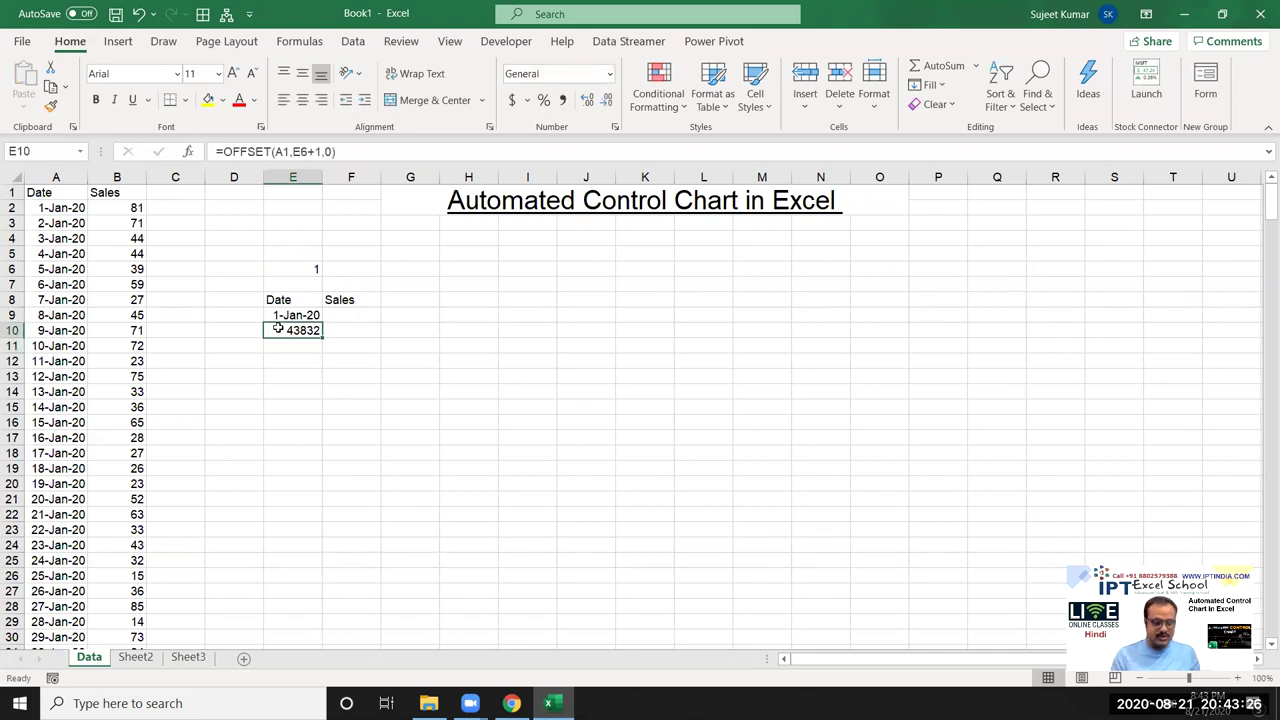
key(ctrl+shift+3)
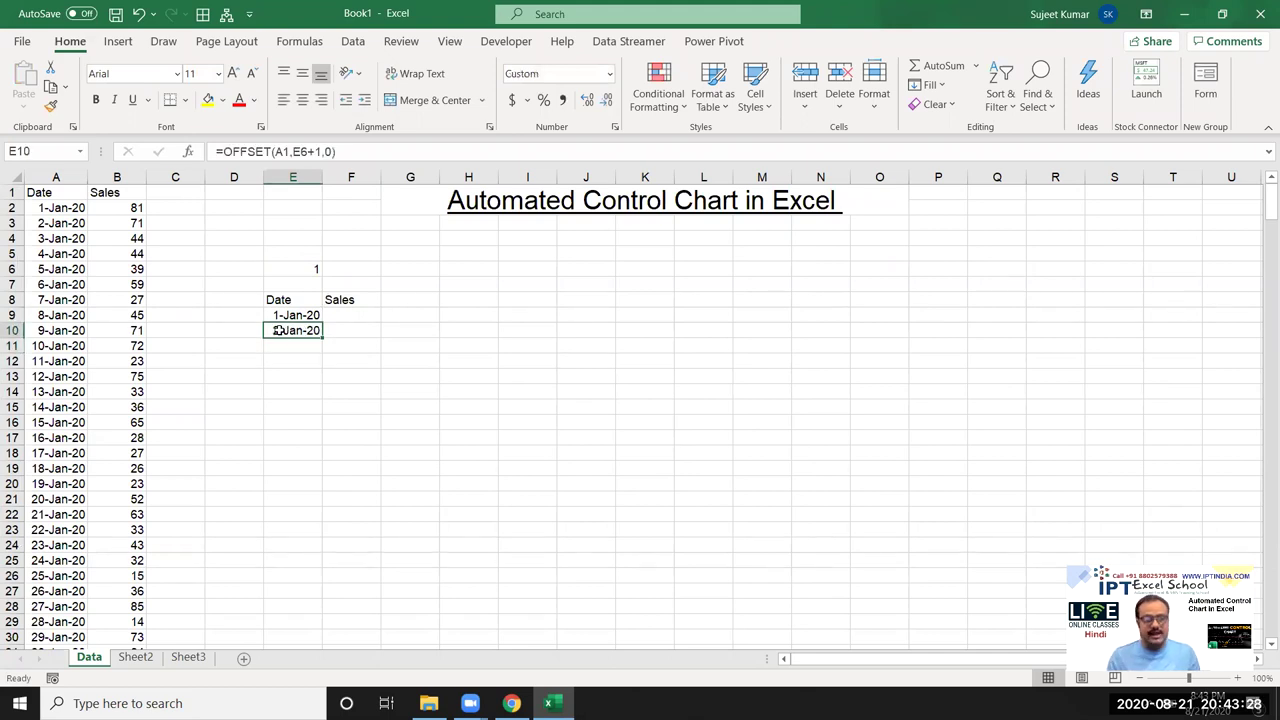
click(279, 344)
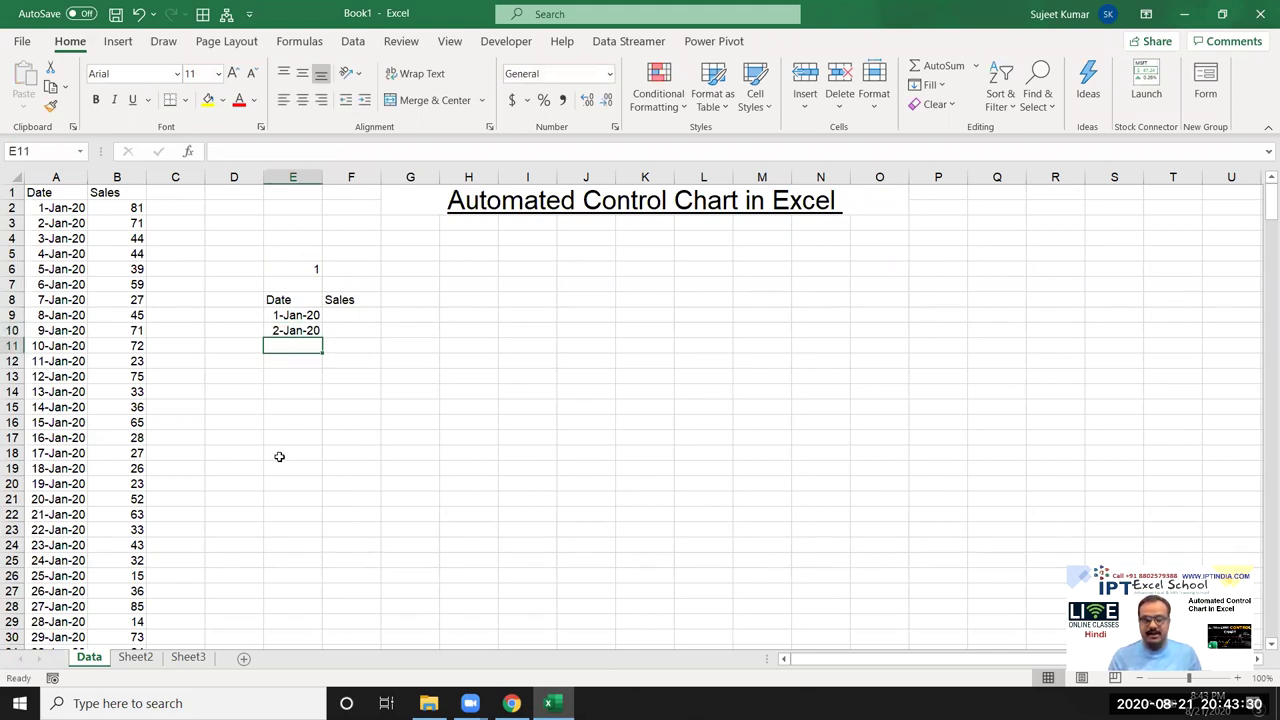
Clear E10 and change the E9 formula's row offset to E6+ROW()-9
key(Up)
key(Delete)
key(Up)
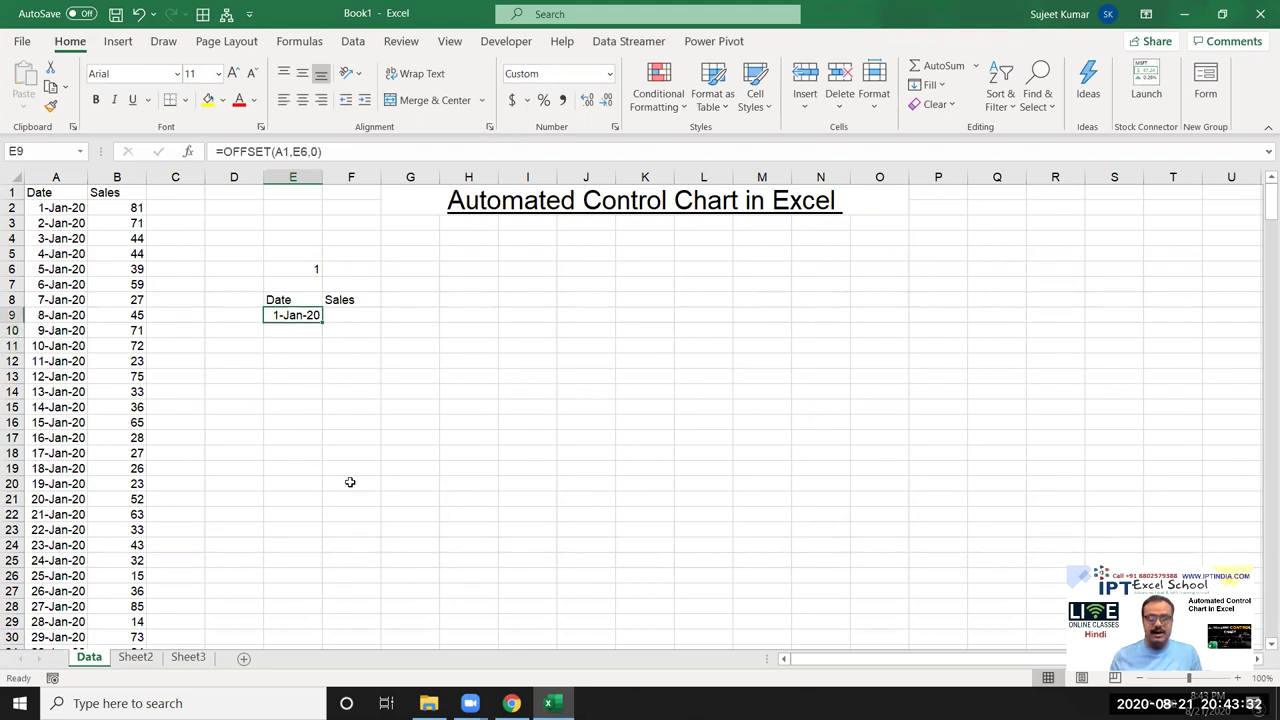
click(309, 151)
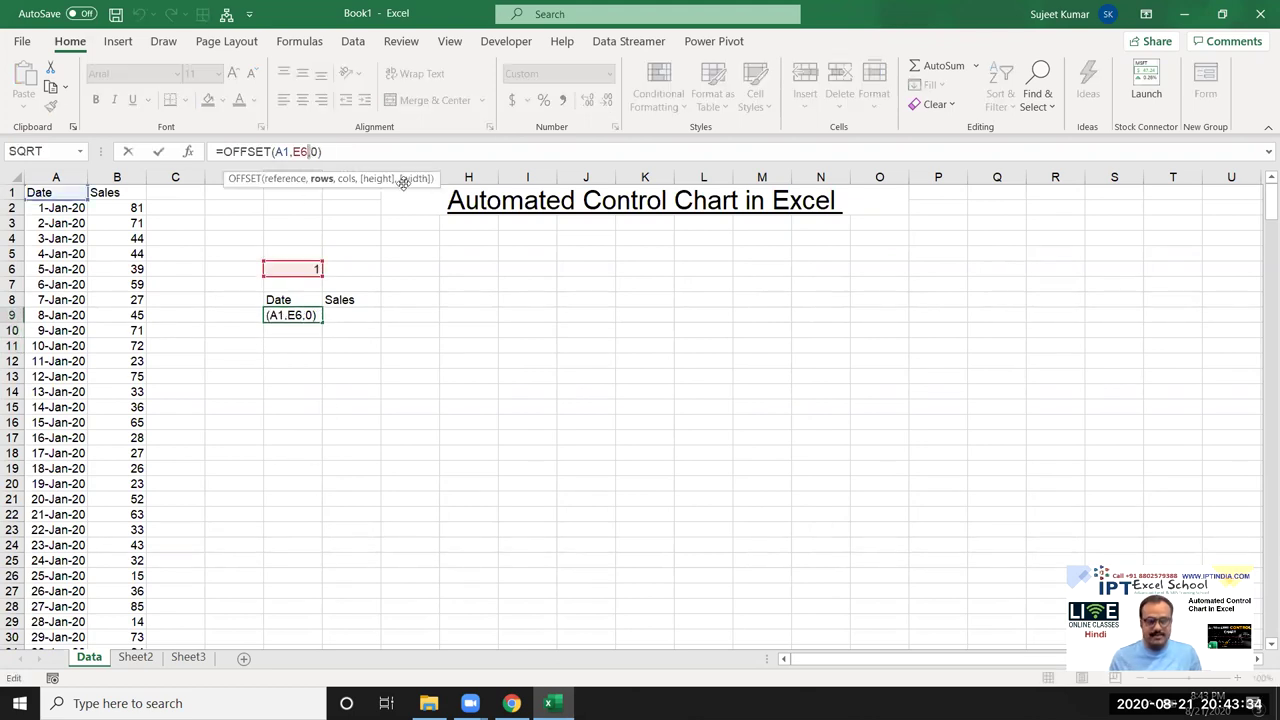
text(+row)
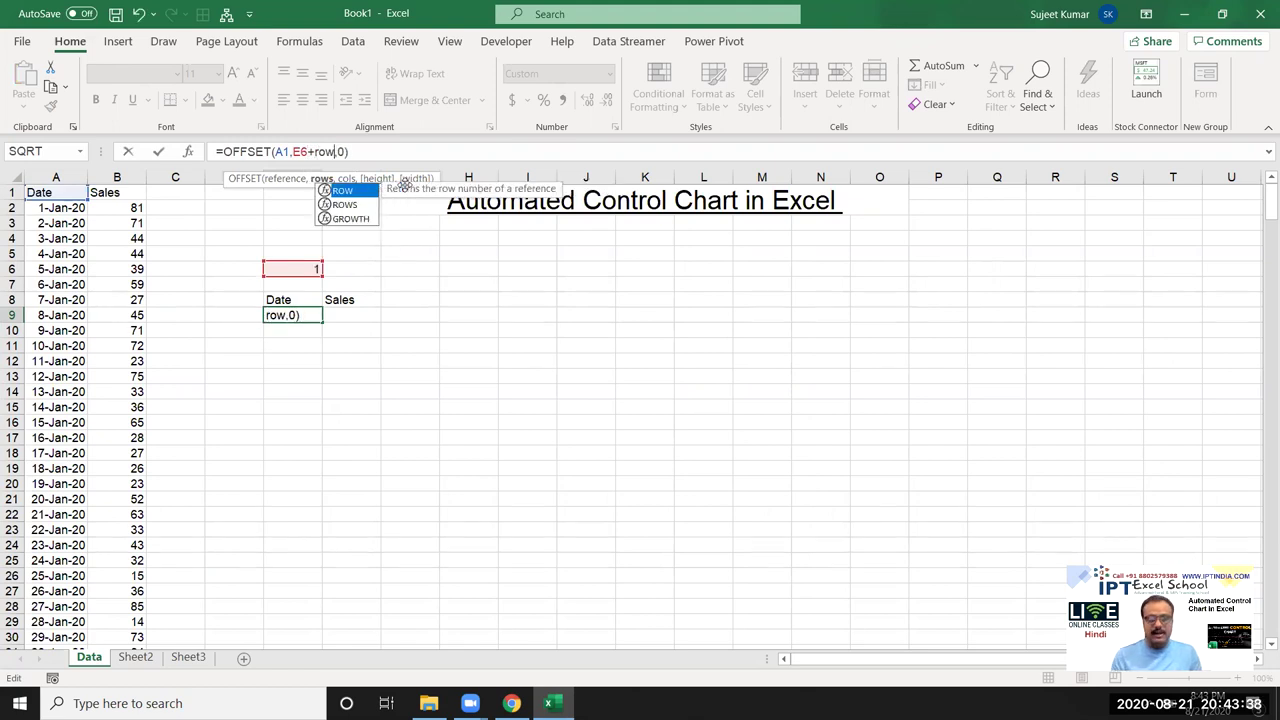
text(()+)
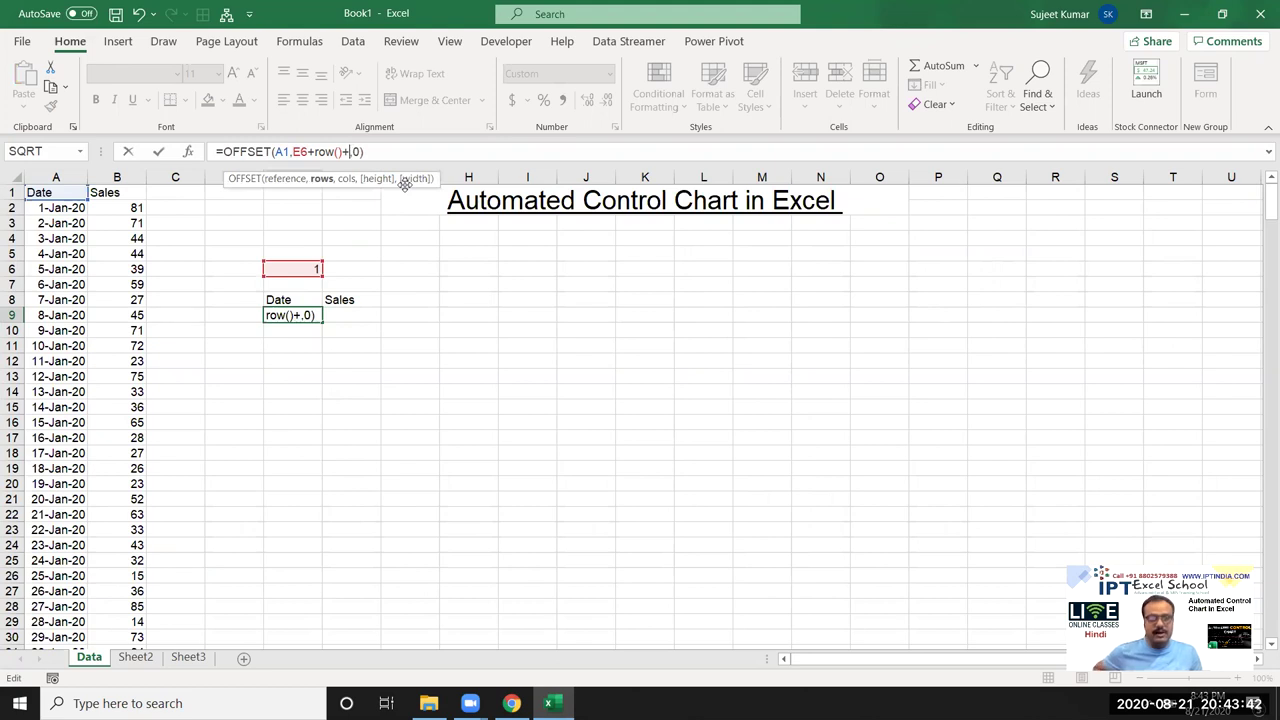
key(BackSpace)
text(-1)
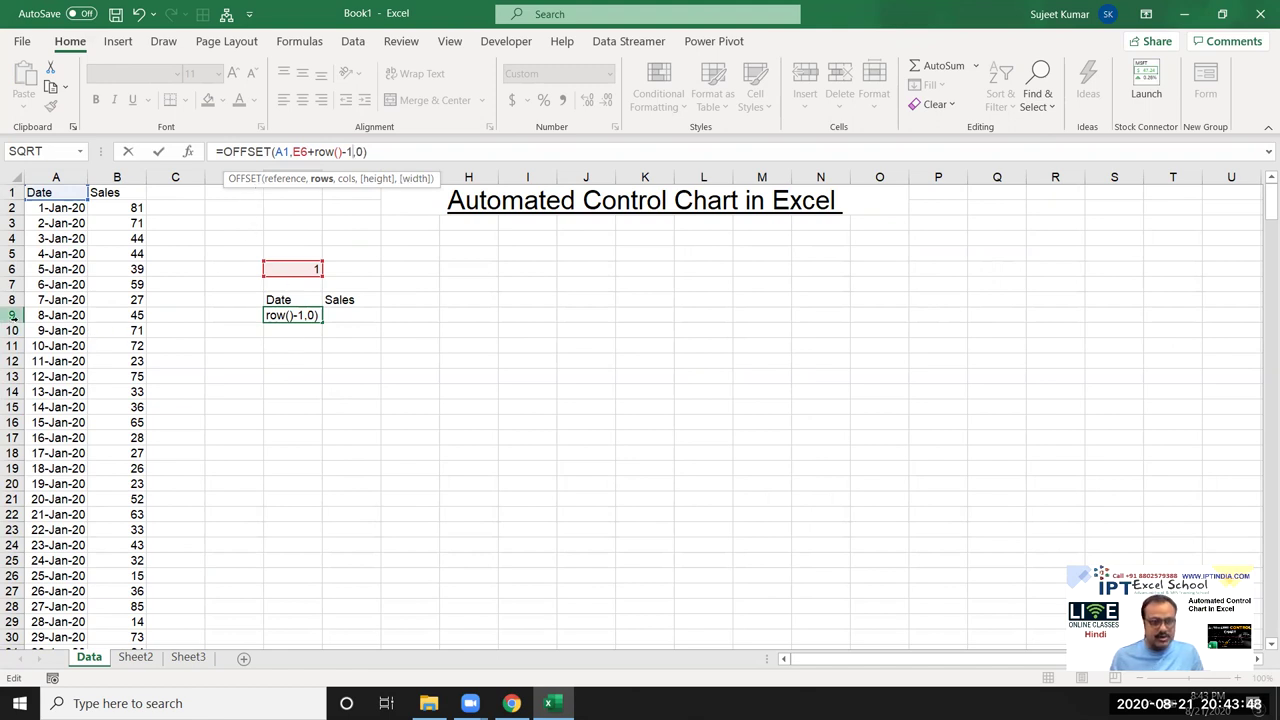
key(BackSpace)
text(9)
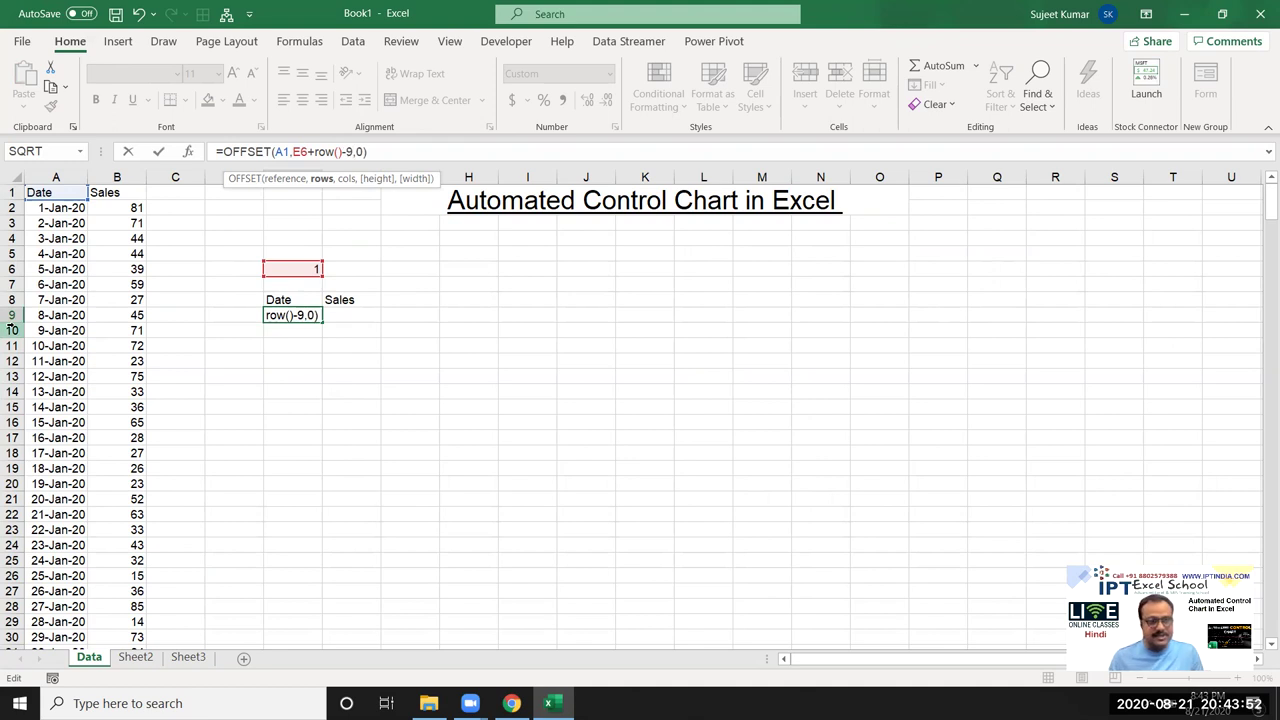
key(Return)
Anchor $A$1 and $E$6 in the E9 formula, fill it down to E23, and clear E24
key(Up)
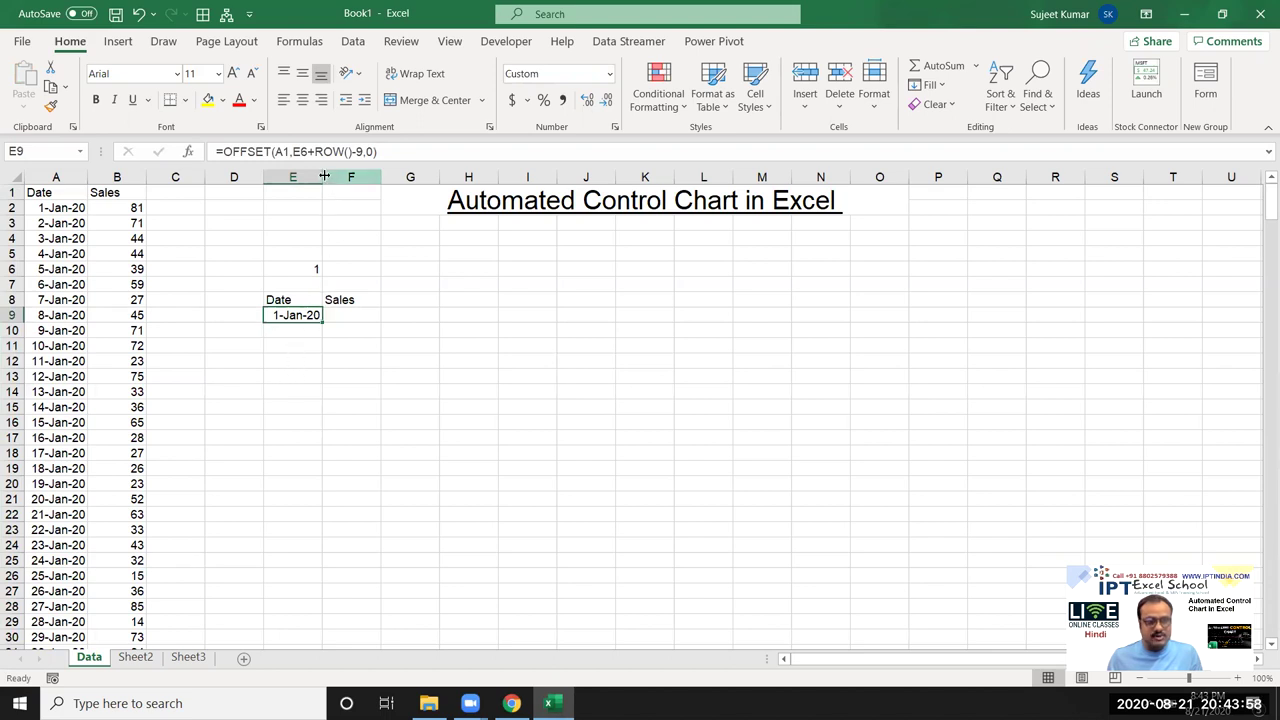
click(276, 151)
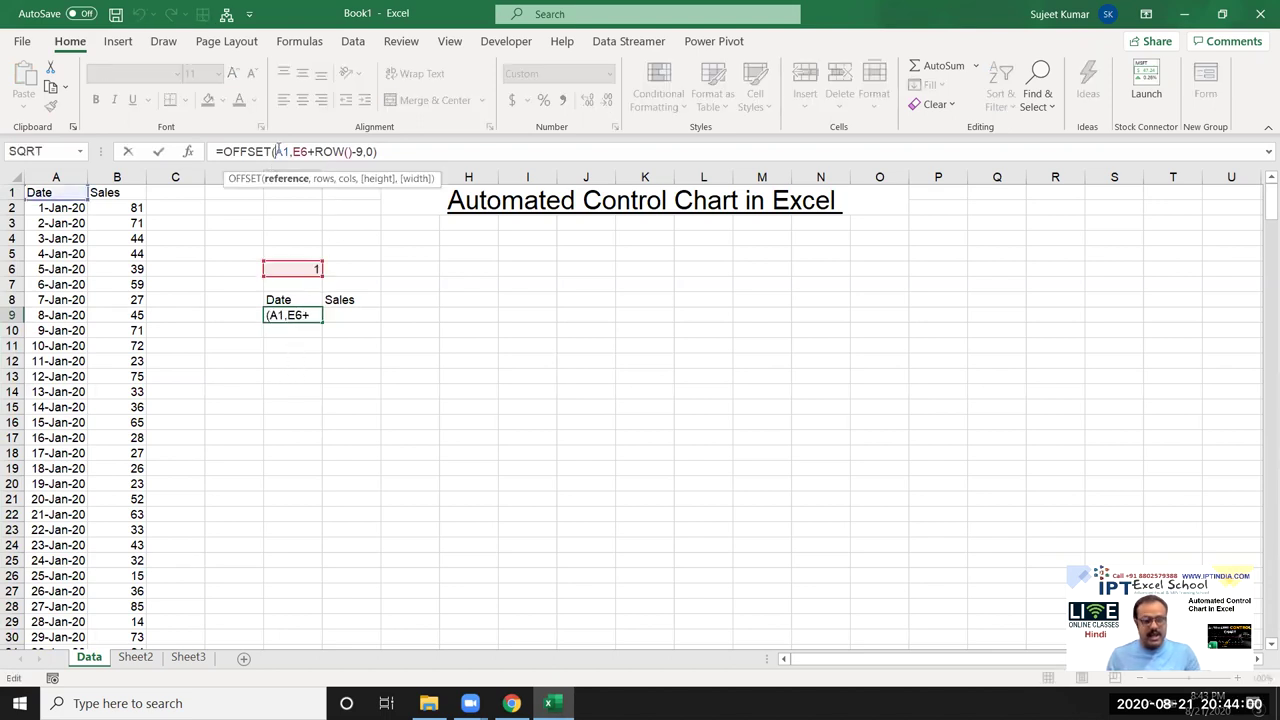
key(F4)
click(312, 151)
key(F4)
key(Return)
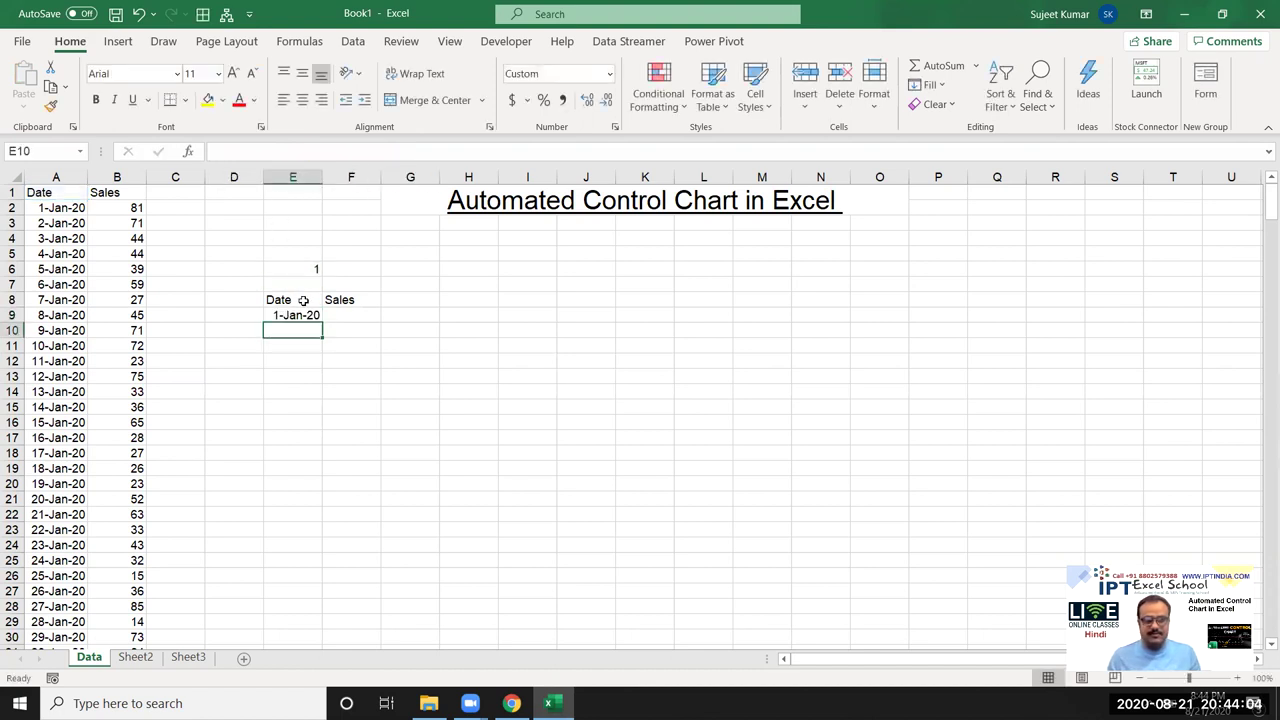
click(313, 314)
drag(321, 321, 312, 557)
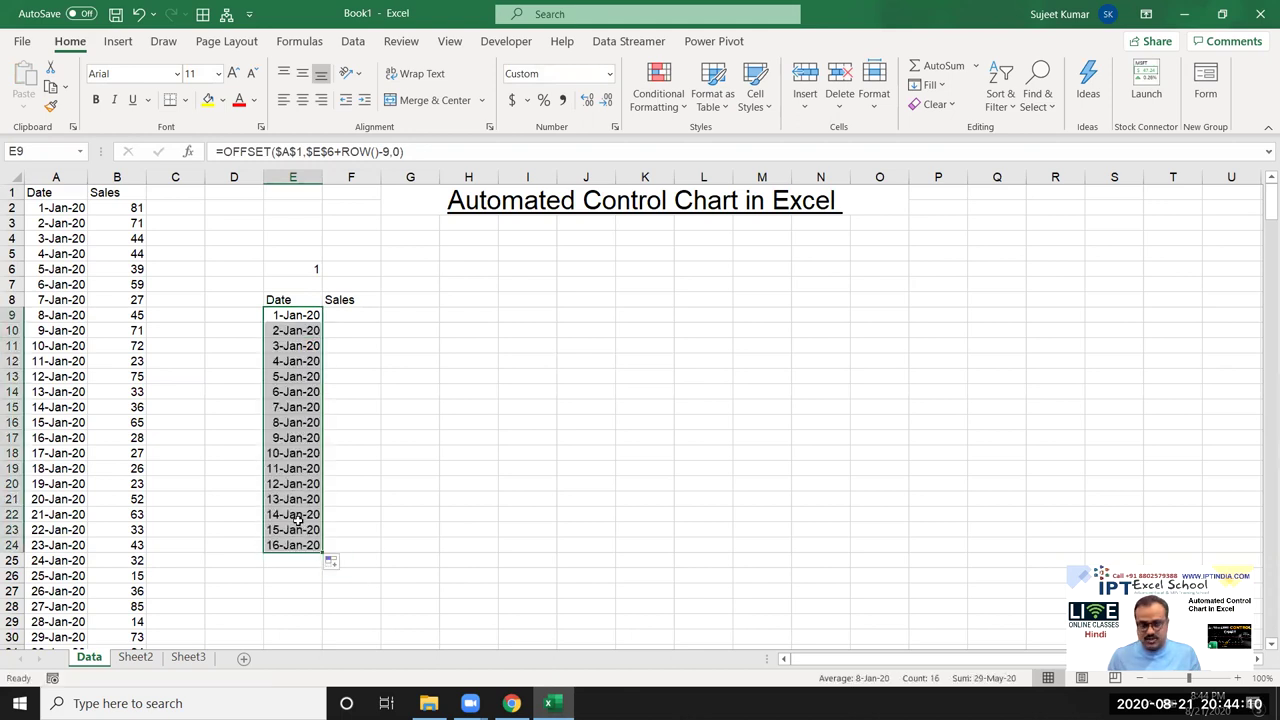
click(284, 540)
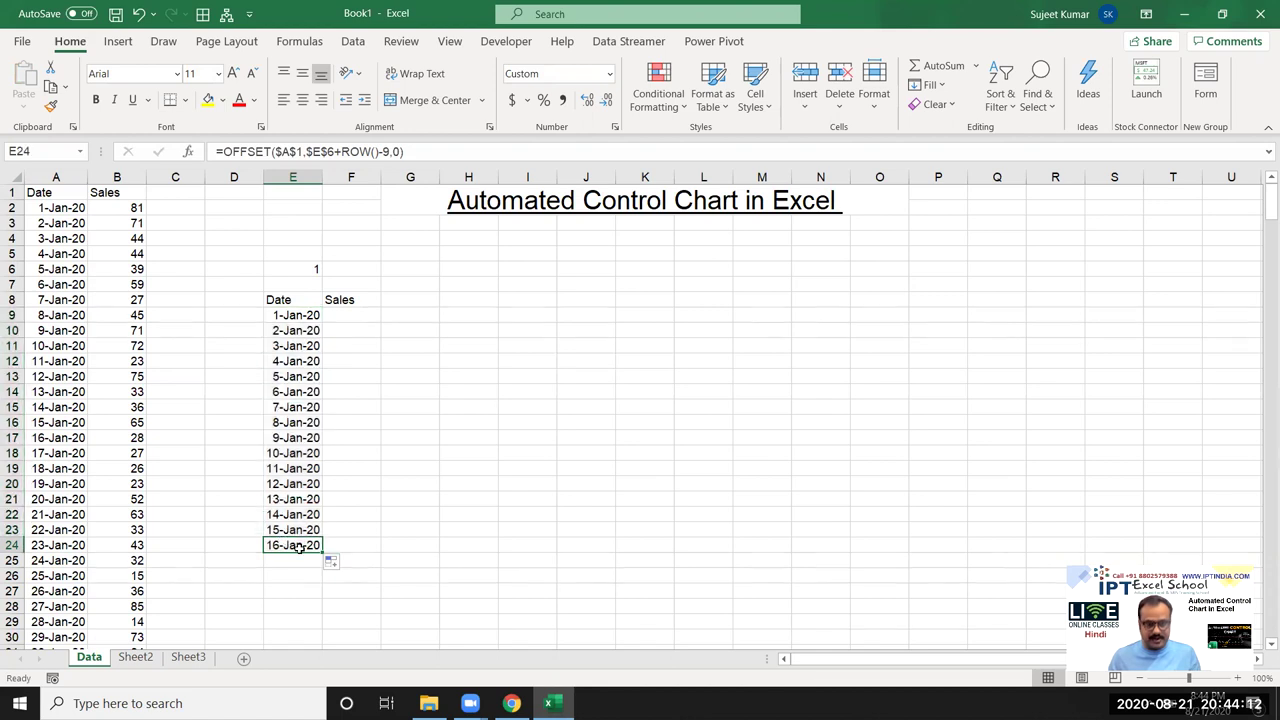
key(Delete)
Put the date formula in F9 with column offset 1 to read Sales
click(303, 315)
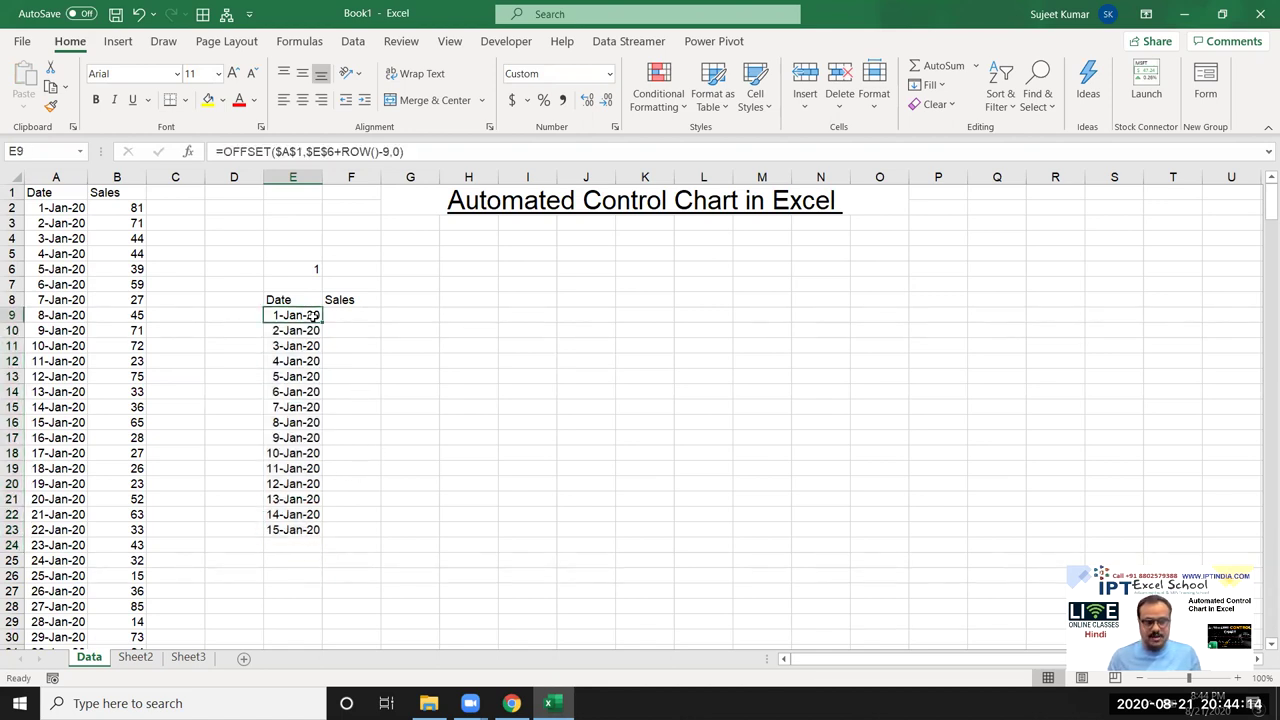
click(422, 153)
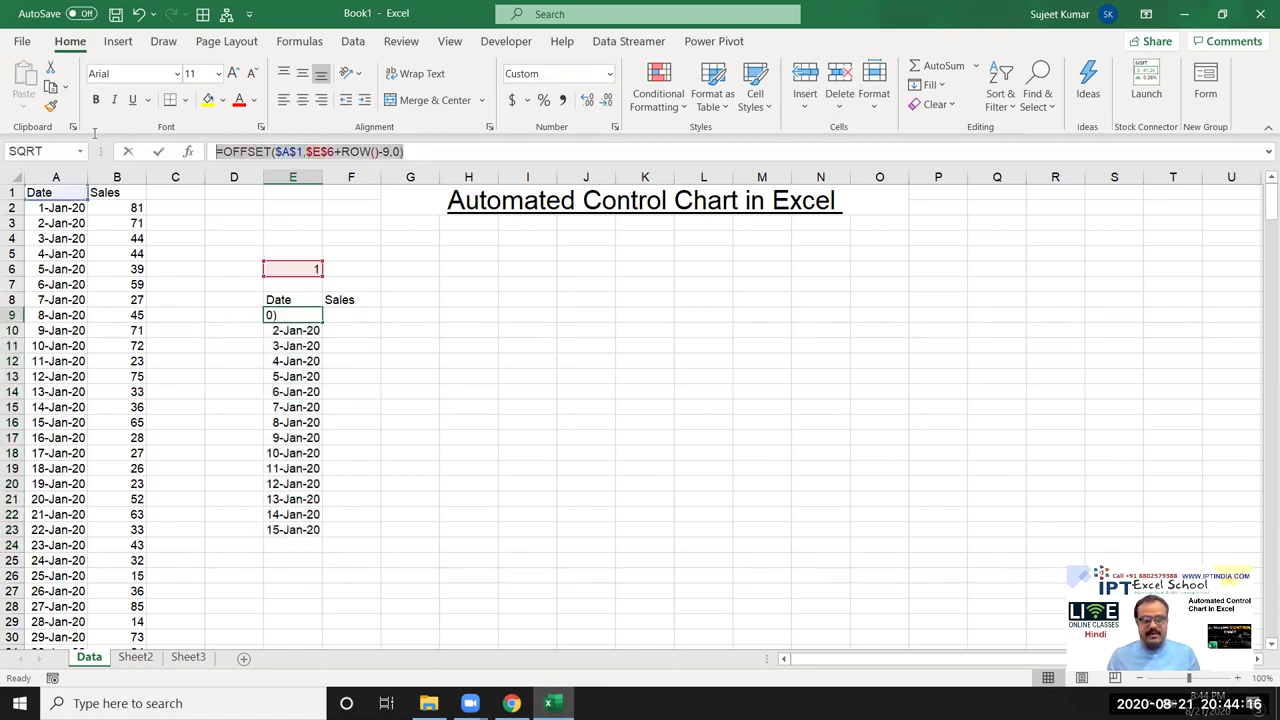
key(Escape)
click(335, 317)
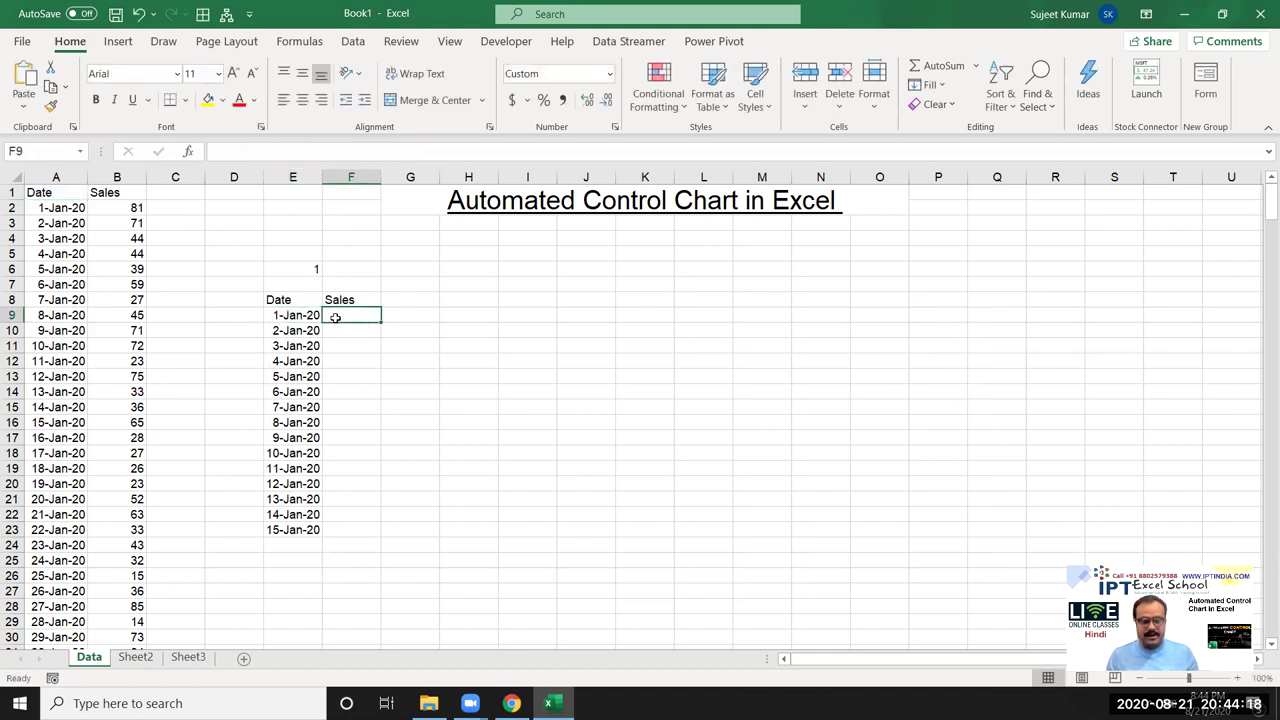
text(=OFFSET($A$1,$E$6+ROW()-9,0))
double_click(343, 315)
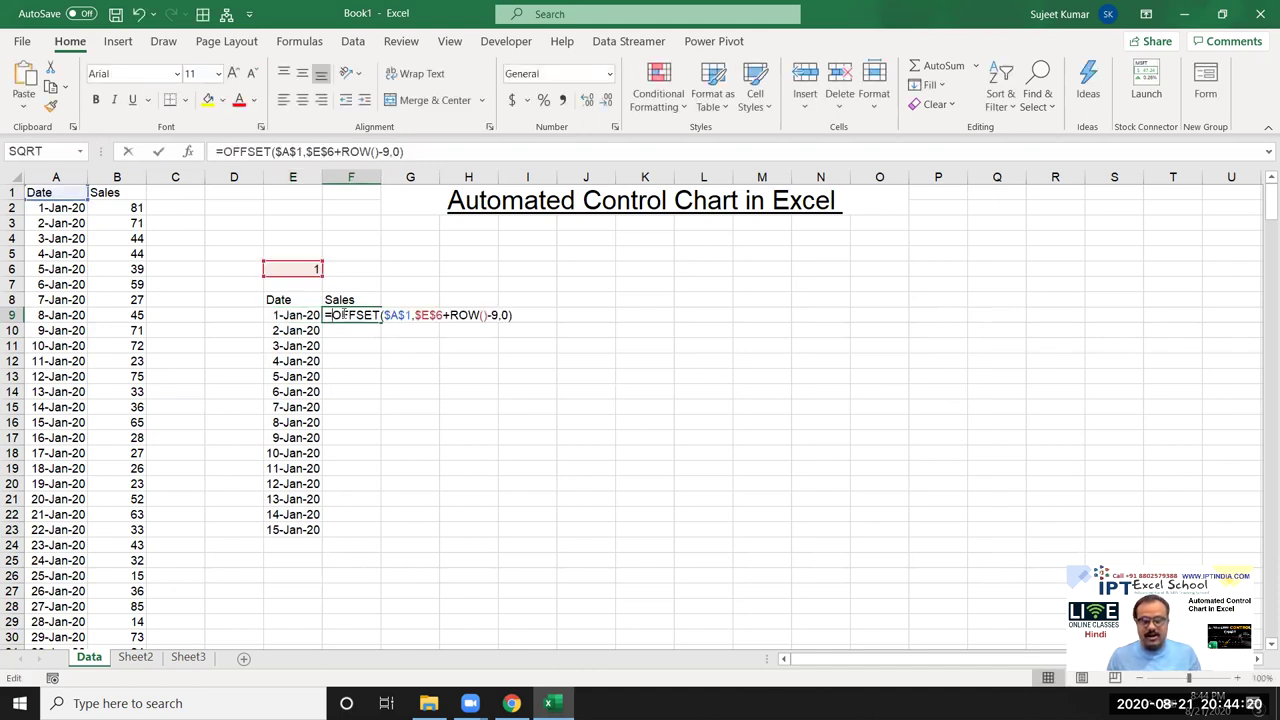
click(509, 315)
key(BackSpace)
text(1)
key(Return)
Fill the Sales formula down to F23 and select the E8:F23 window
click(367, 315)
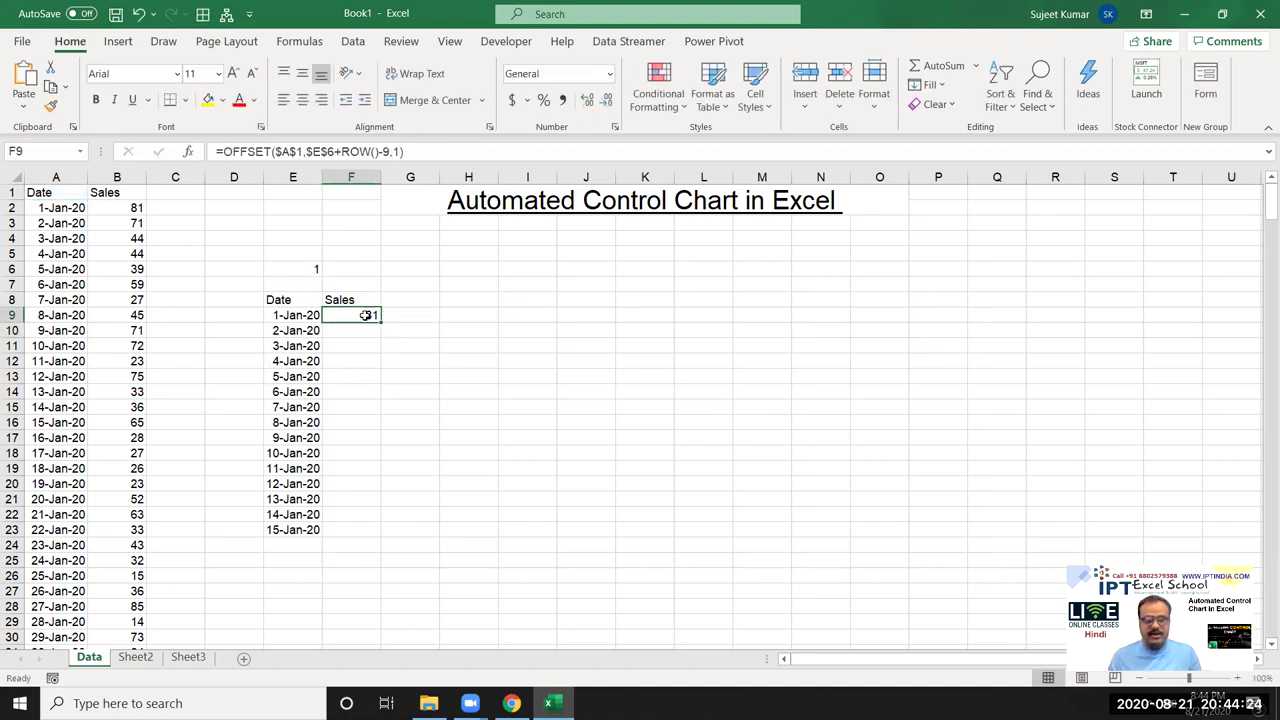
double_click(381, 320)
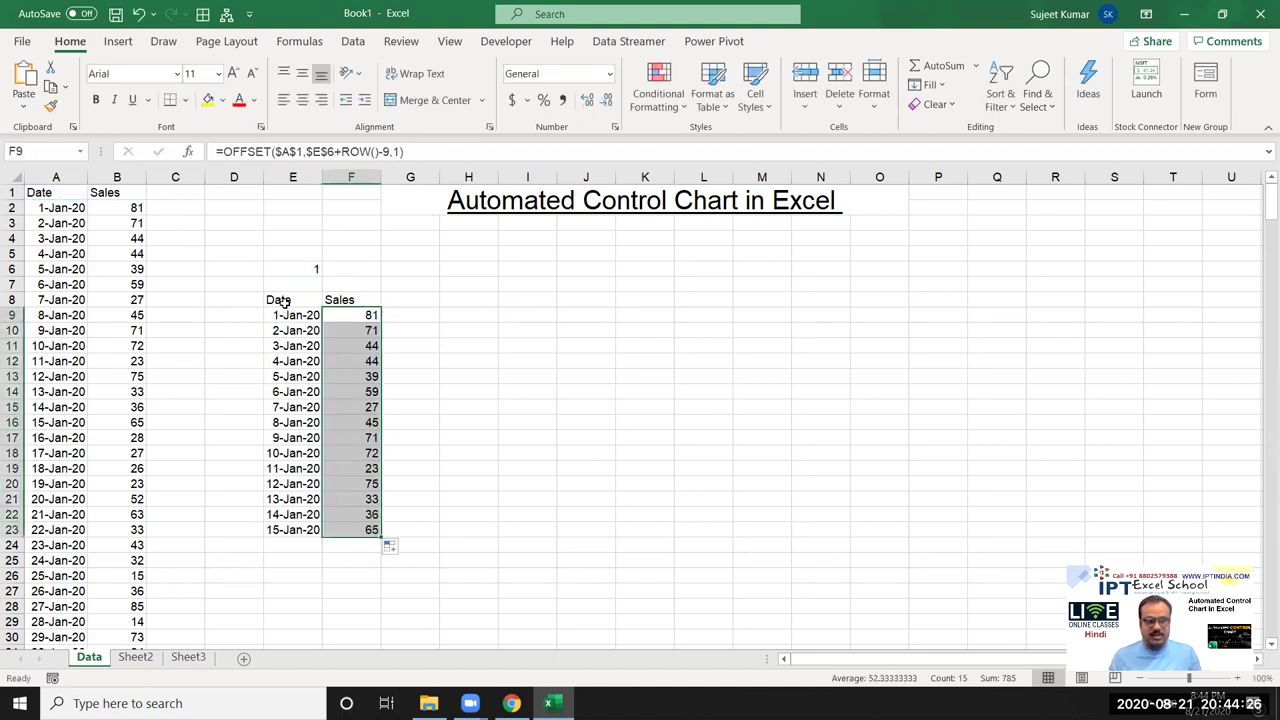
drag(283, 303, 366, 529)
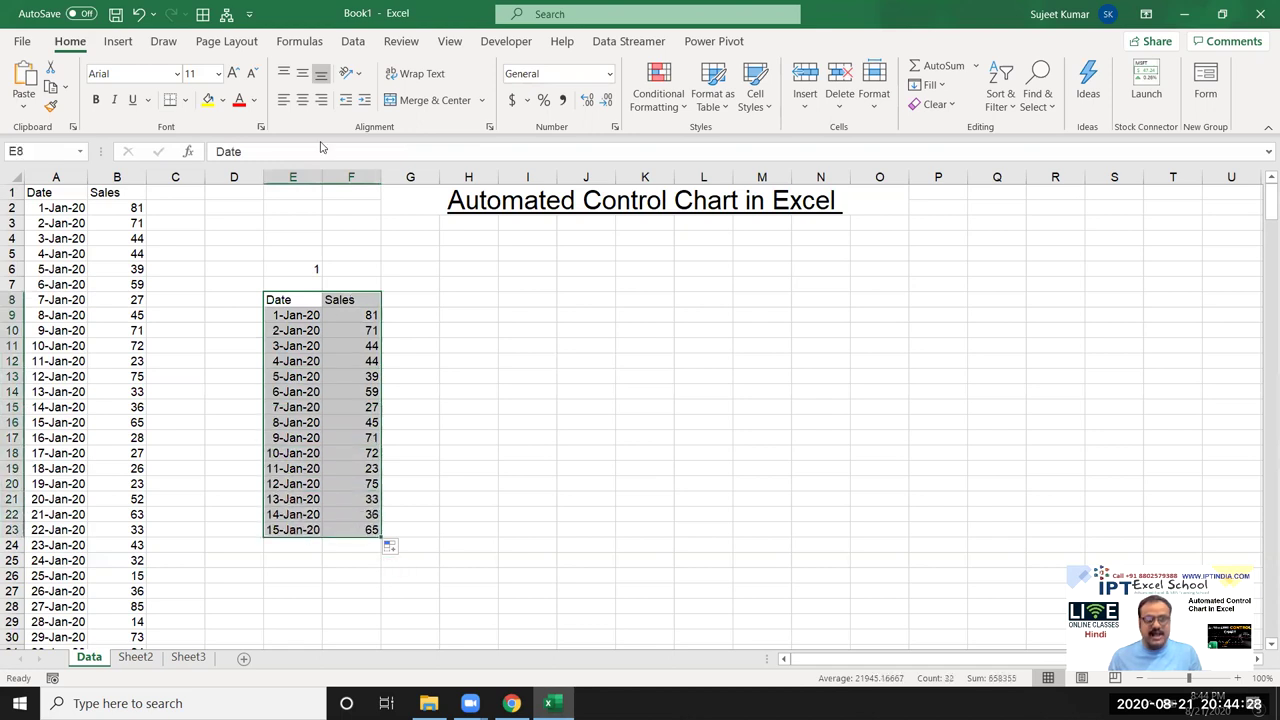
click(118, 41)
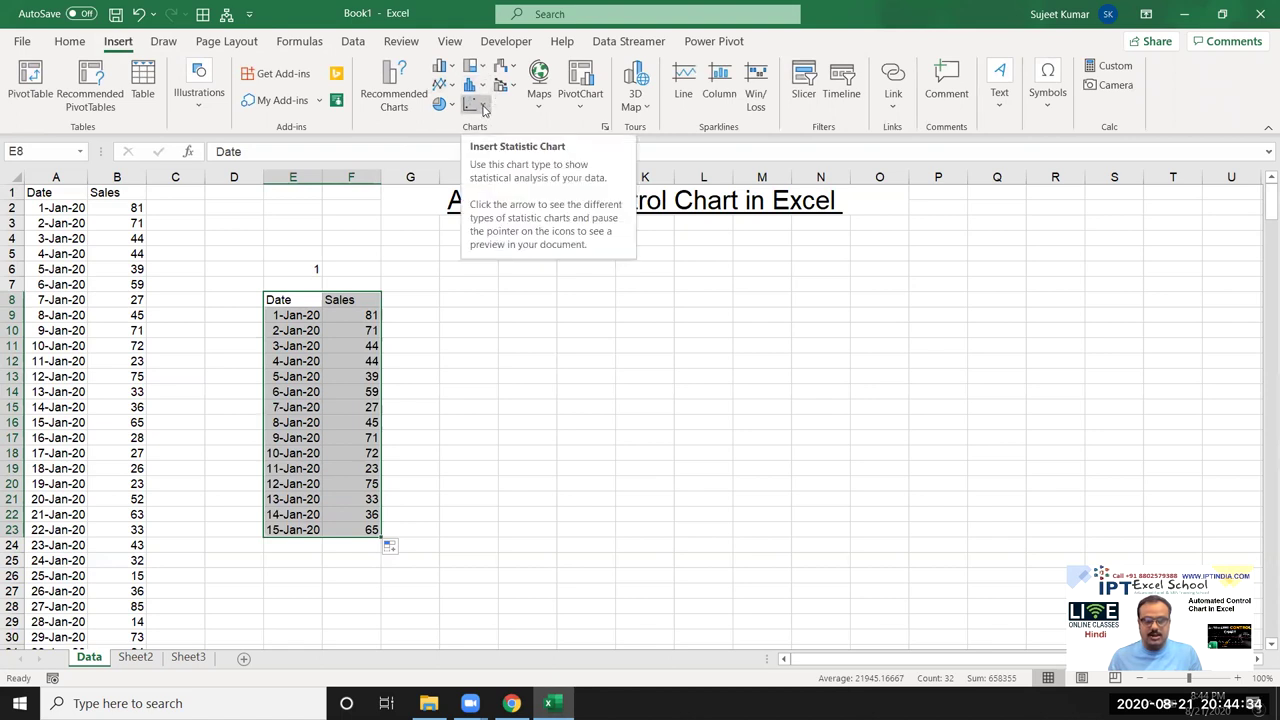
Insert a Scatter with Smooth Lines chart of E8:F23 and stretch it across columns G to T
click(474, 104)
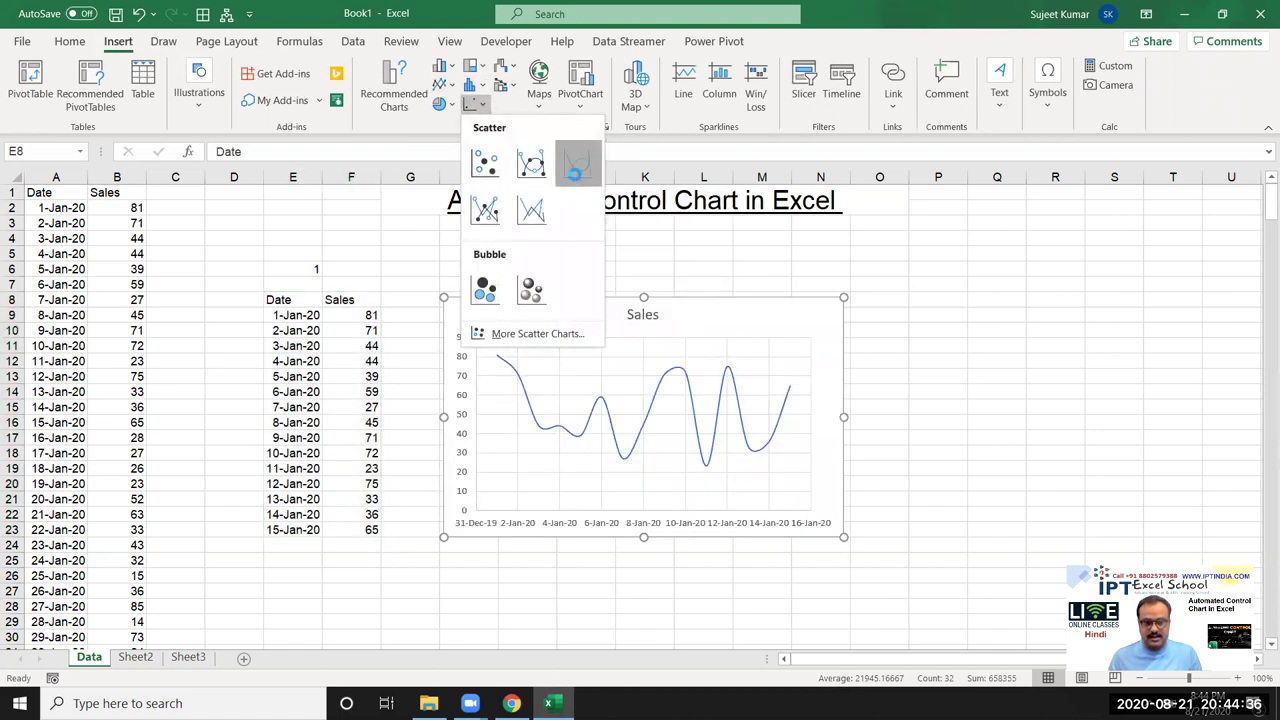
click(577, 168)
drag(467, 316, 425, 309)
drag(799, 412, 1148, 414)
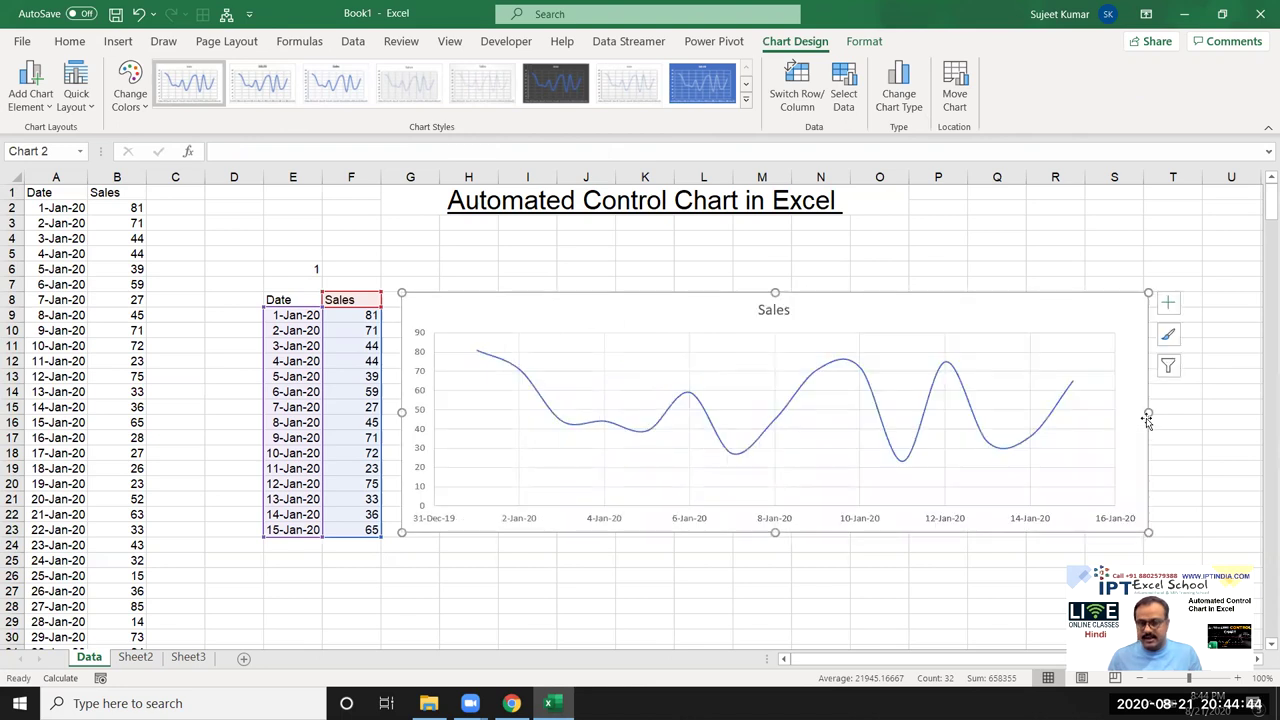
drag(1148, 412, 1211, 413)
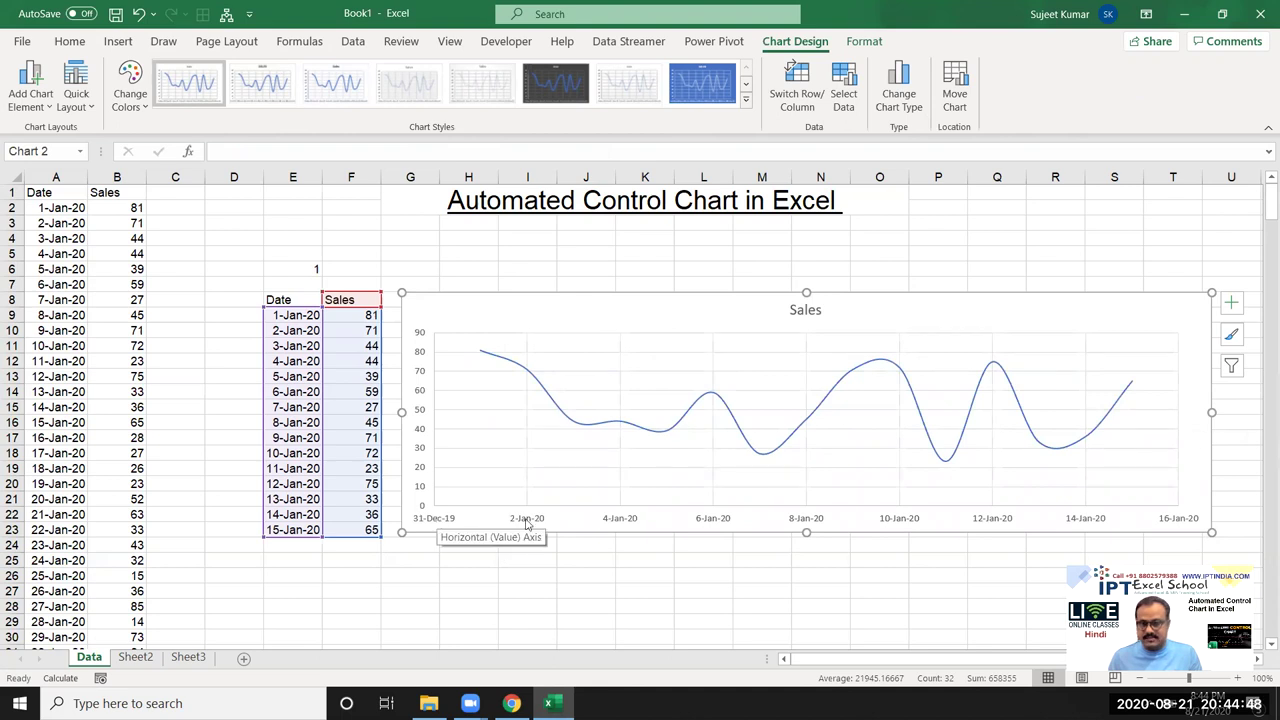
click(977, 527)
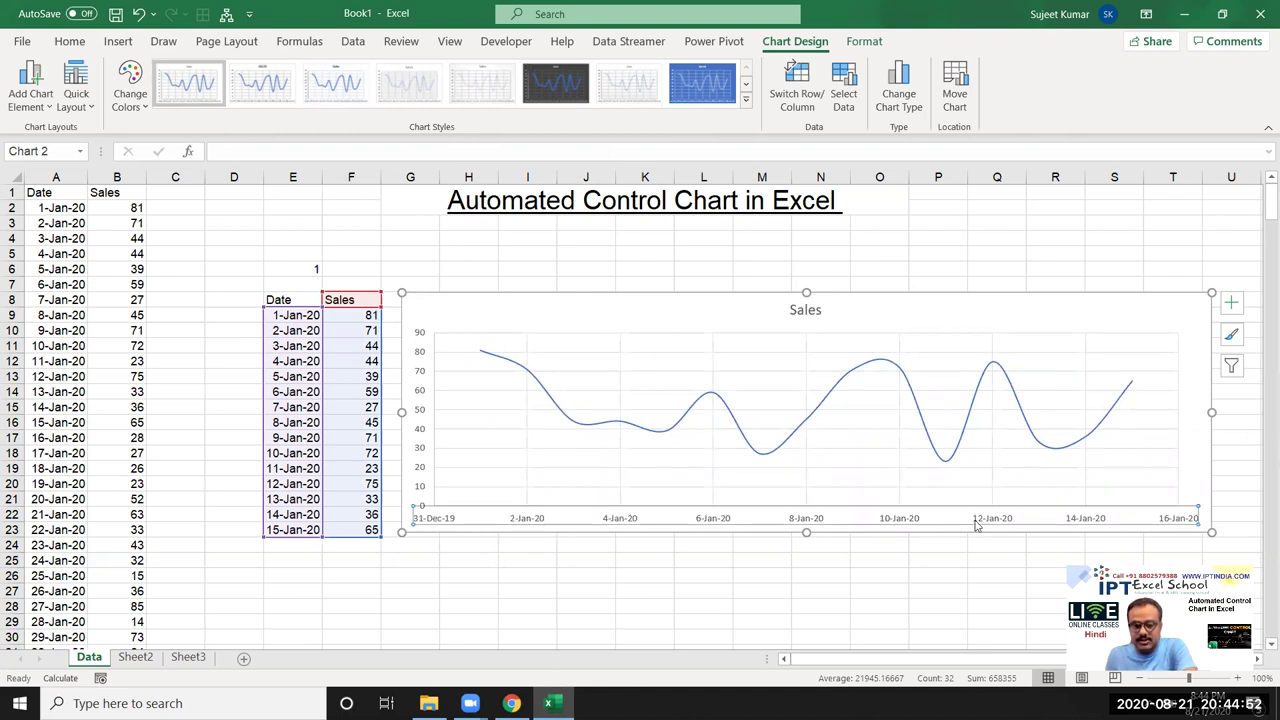
Adjust the date axis bounds and set its major unit to 1 day
right_click(977, 527)
key(Escape)
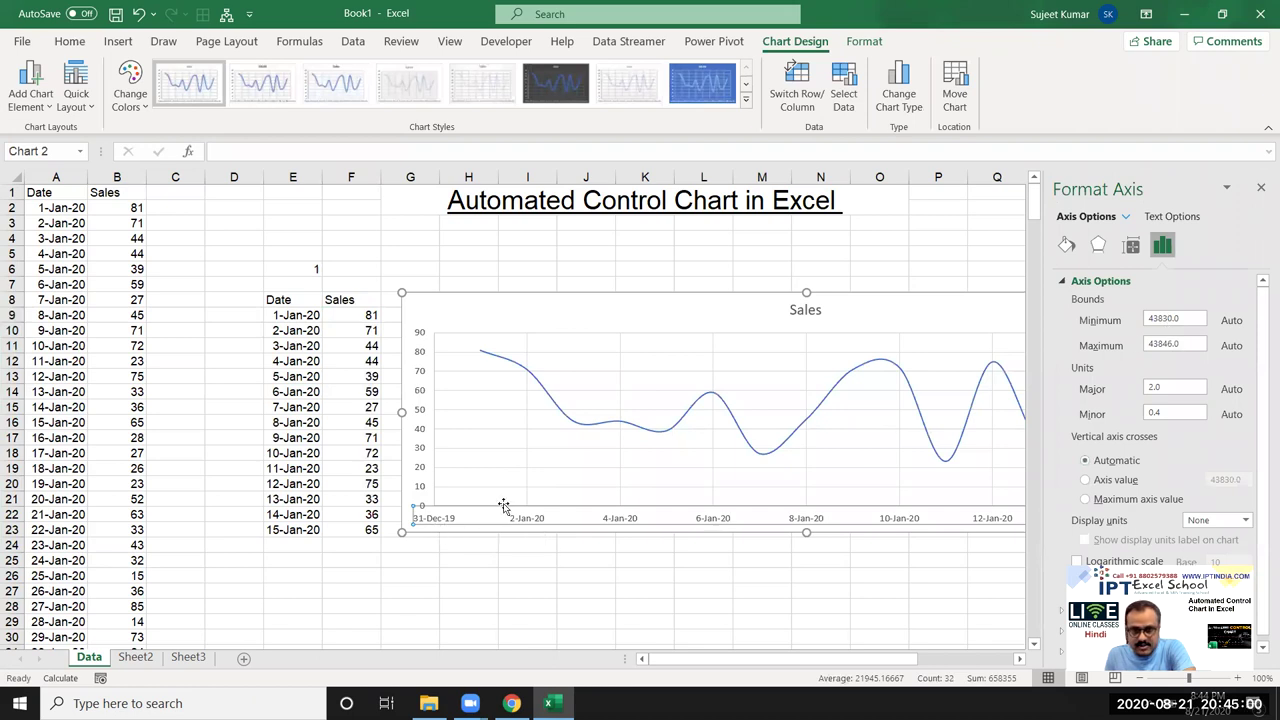
click(1169, 320)
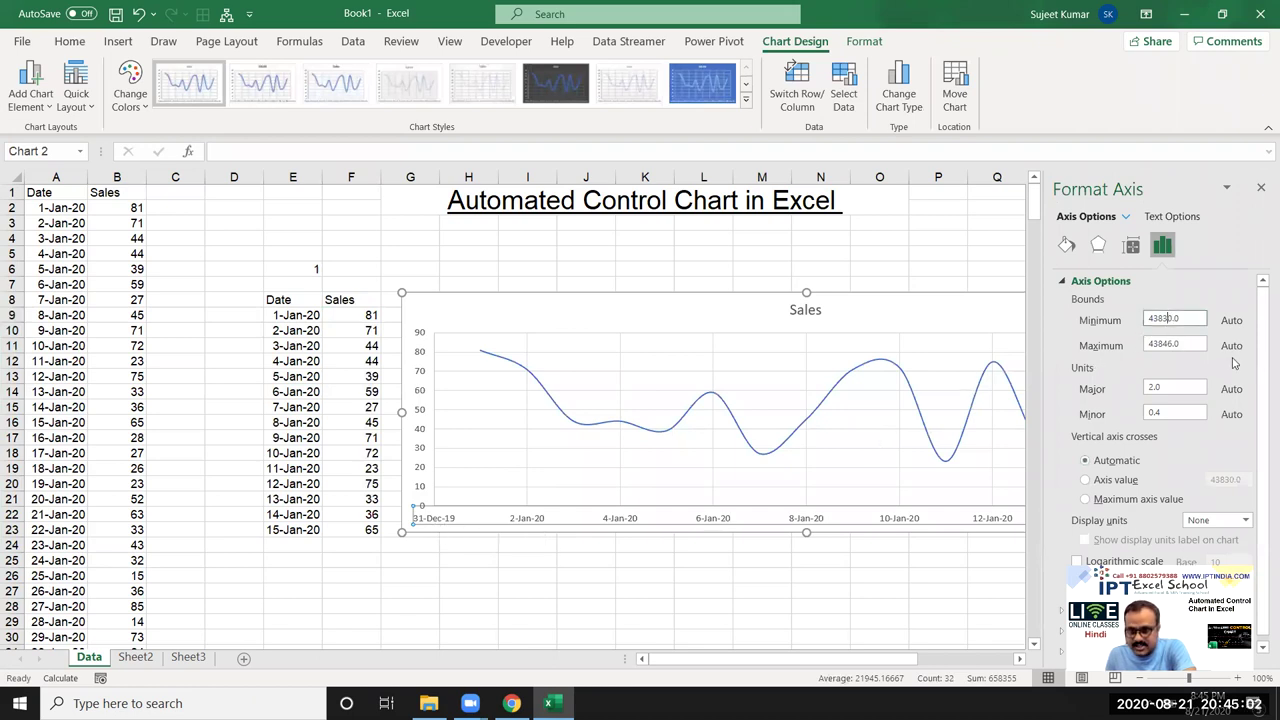
key(BackSpace)
text(1)
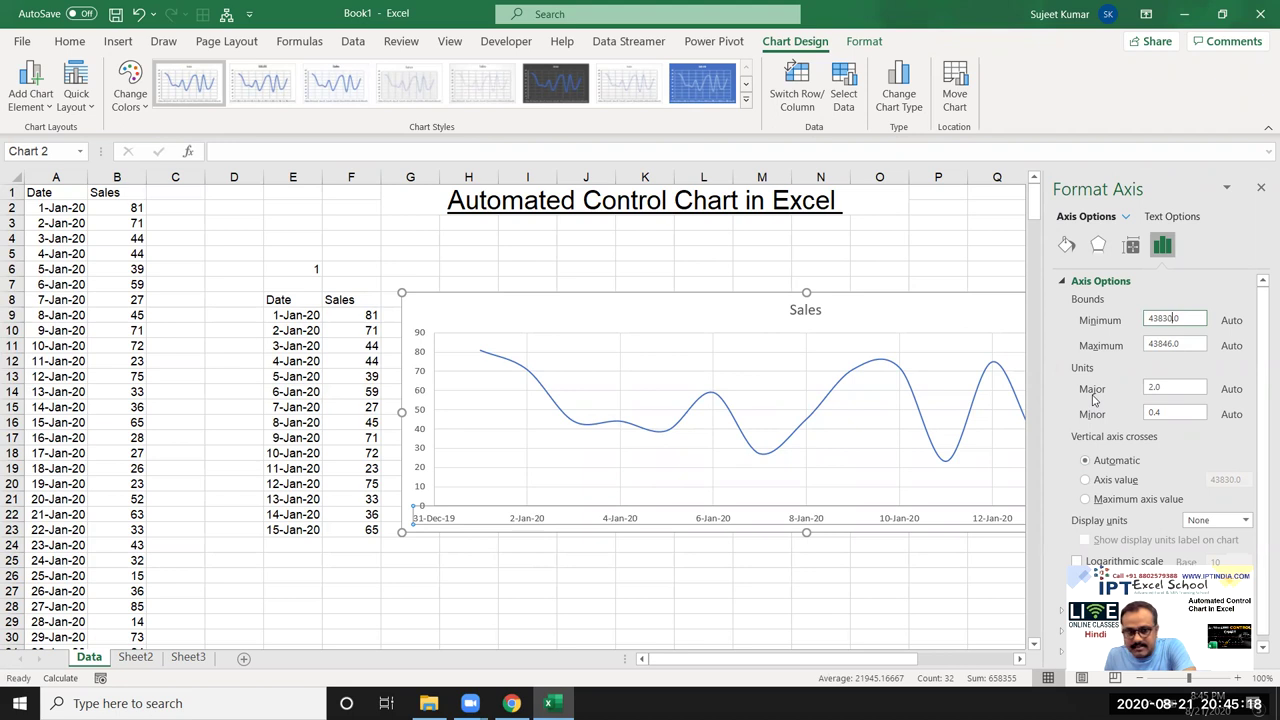
double_click(1169, 388)
text(1)
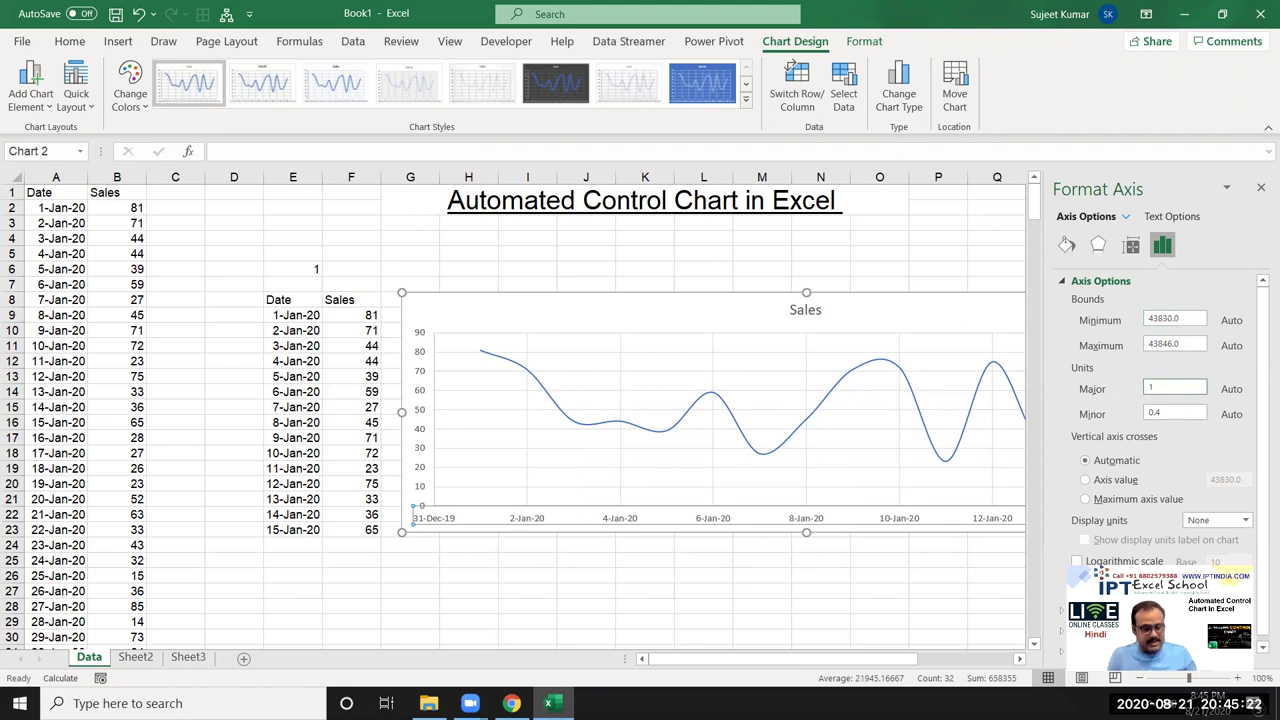
key(Return)
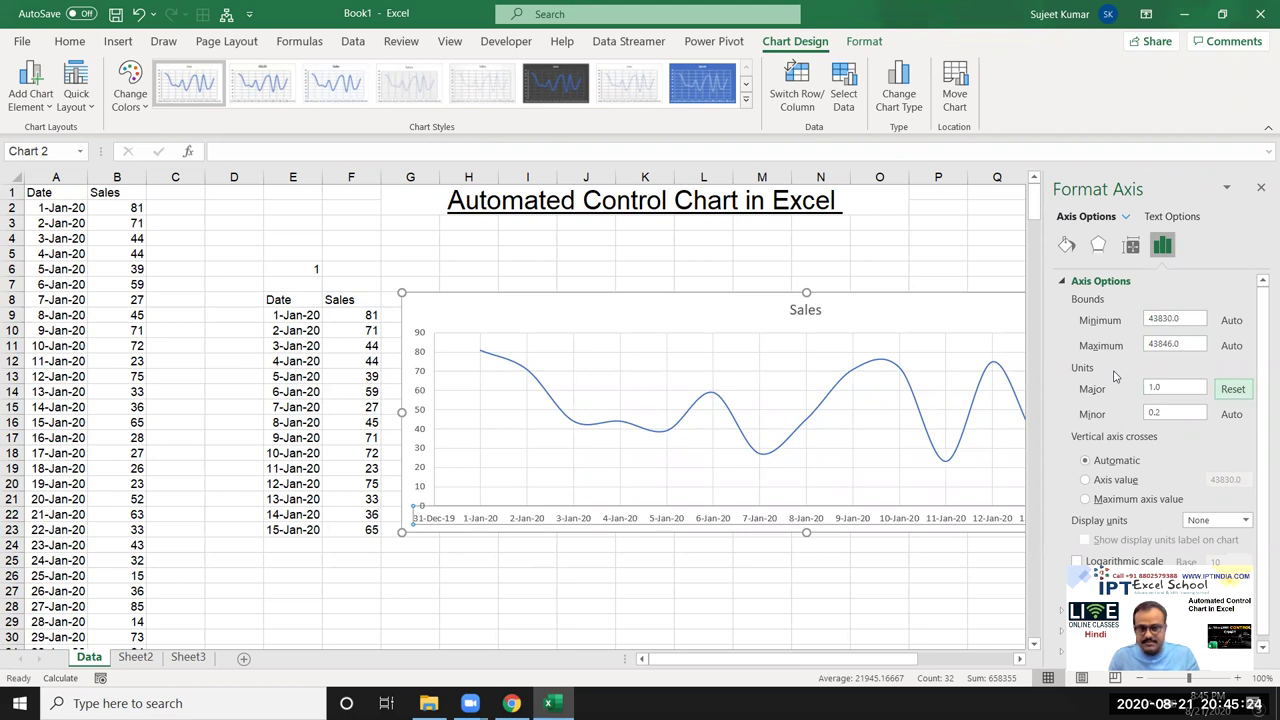
Rotate the date axis labels 90° and nudge the chart into place
scroll(1228, 510, down, 1)
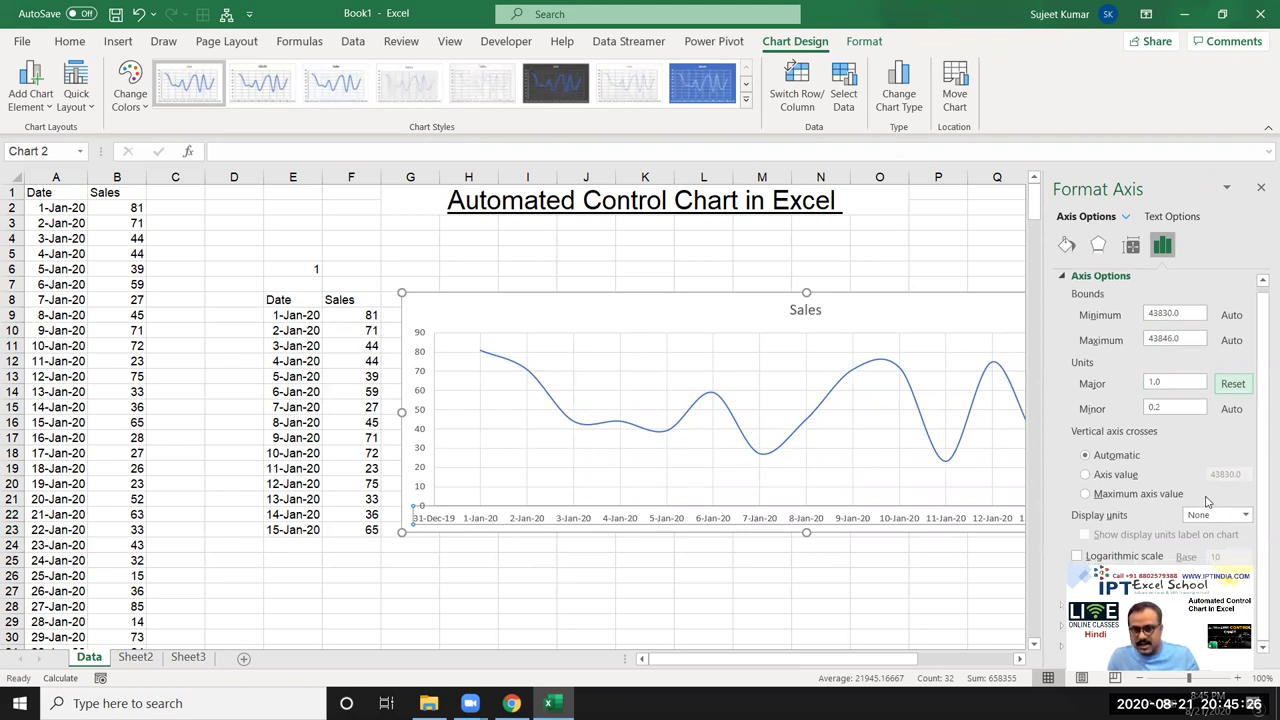
click(1131, 245)
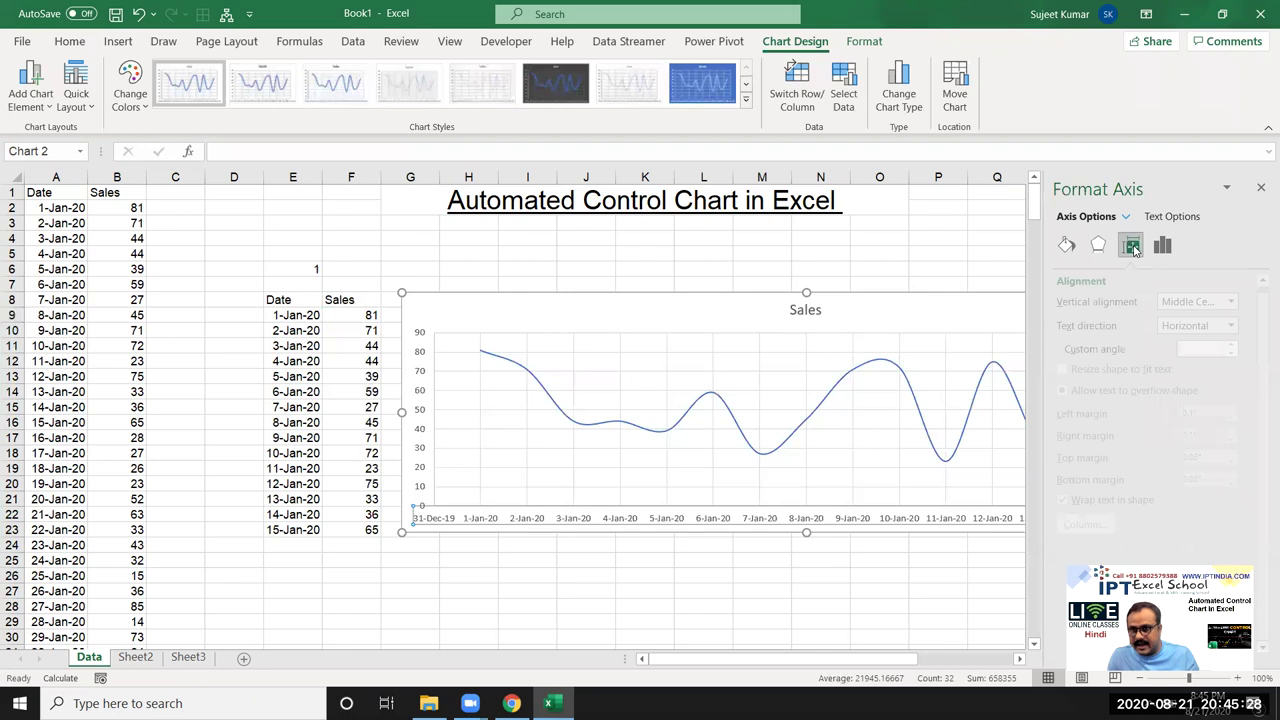
click(1206, 326)
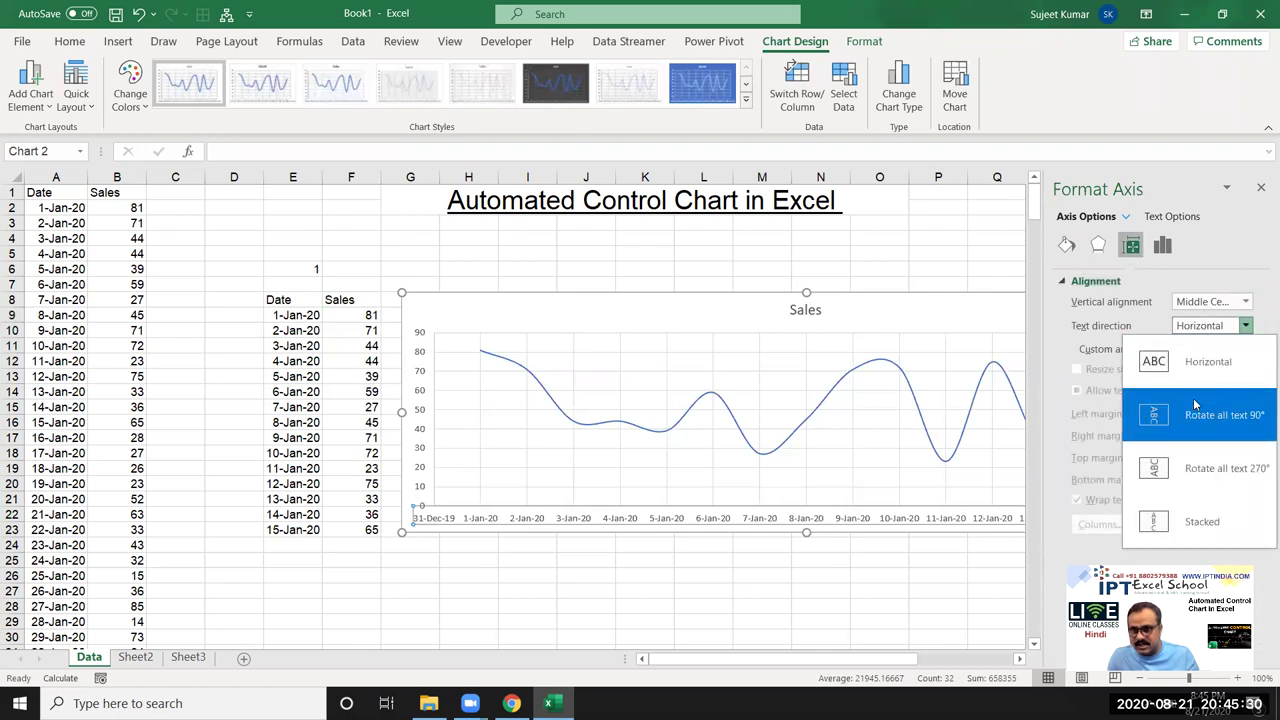
click(1194, 415)
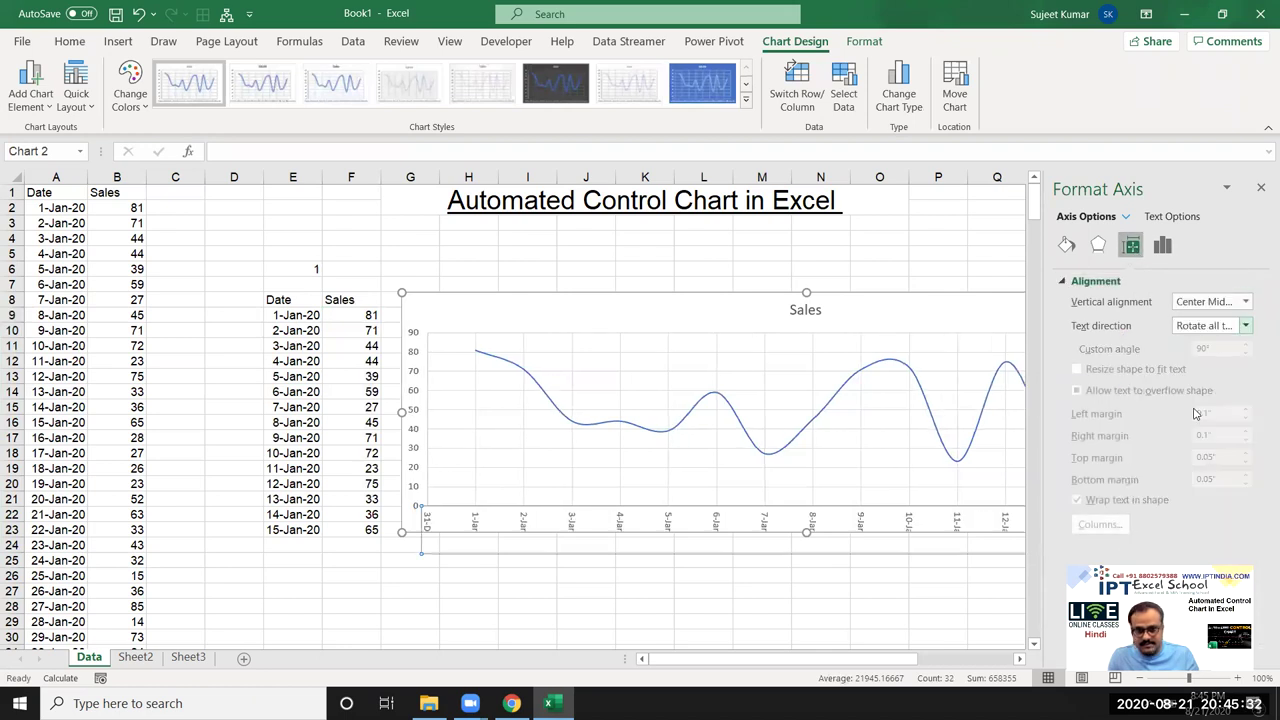
click(622, 567)
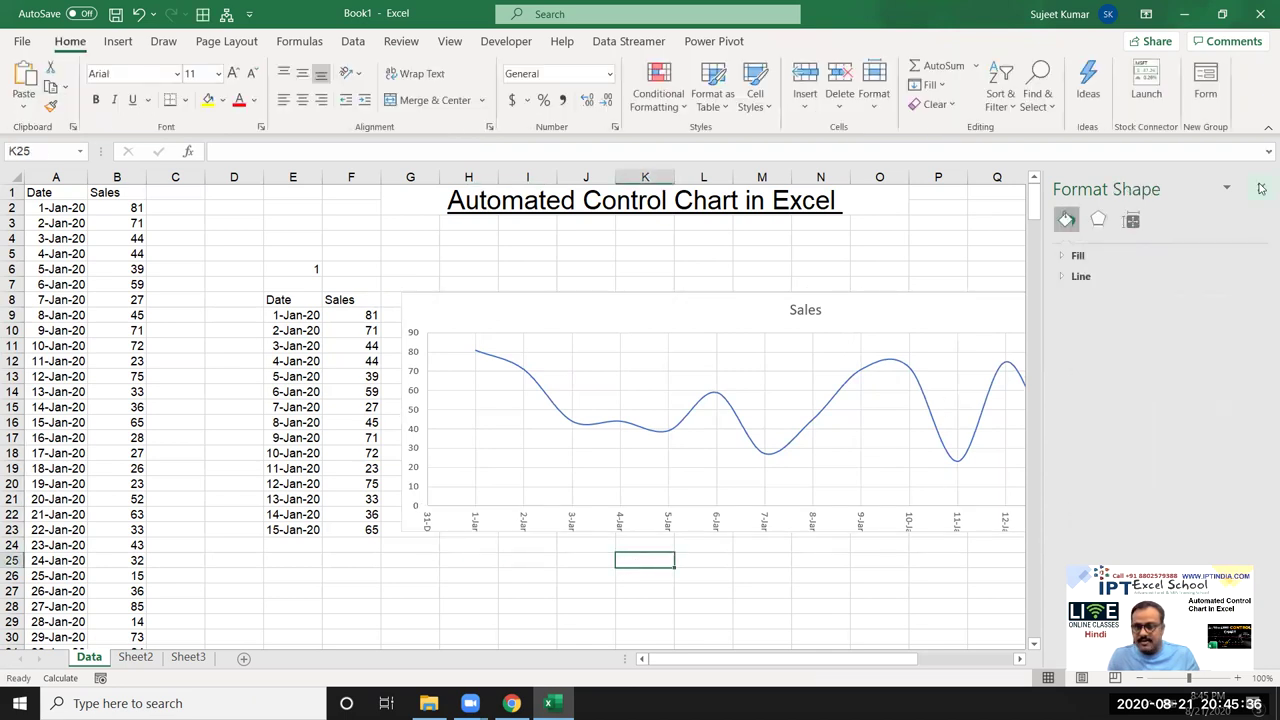
click(1263, 189)
mouse_move(661, 303)
mouse_down()
mouse_move(645, 299)
mouse_move(663, 217)
mouse_up()
click(1231, 444)
click(910, 254)
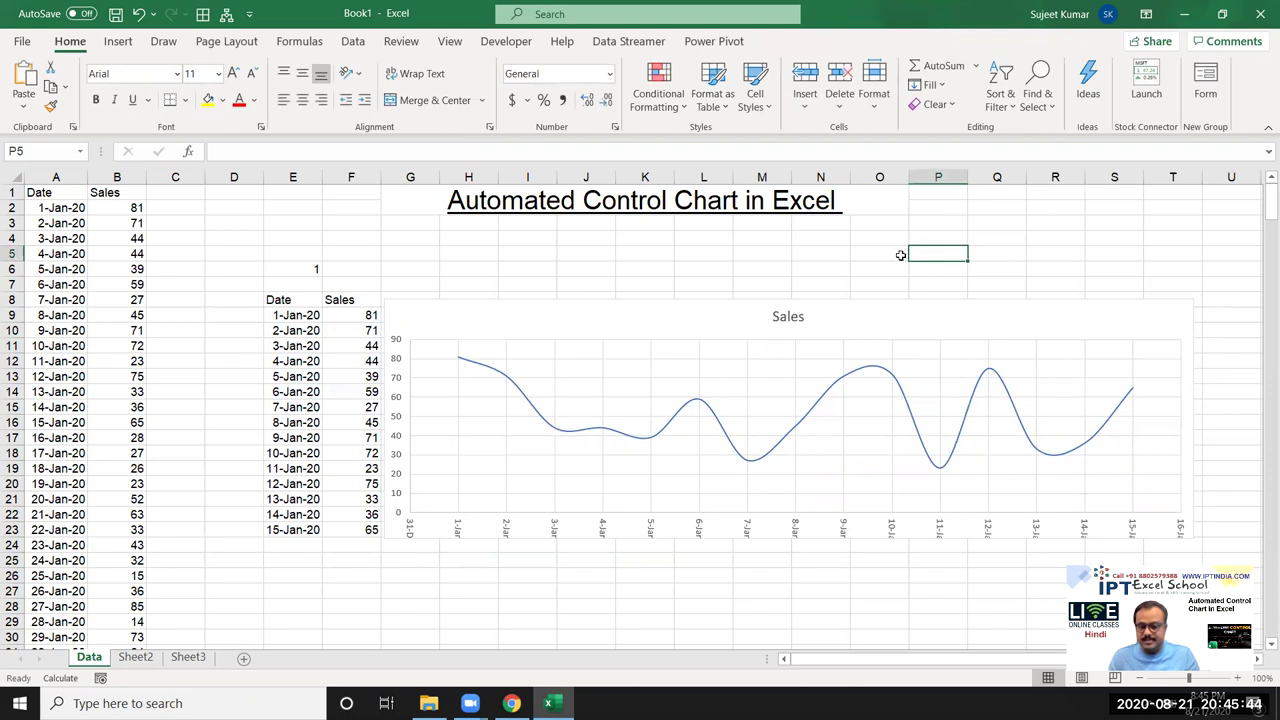
click(680, 272)
Draw an ActiveX toggle button above the Sales chart
click(506, 45)
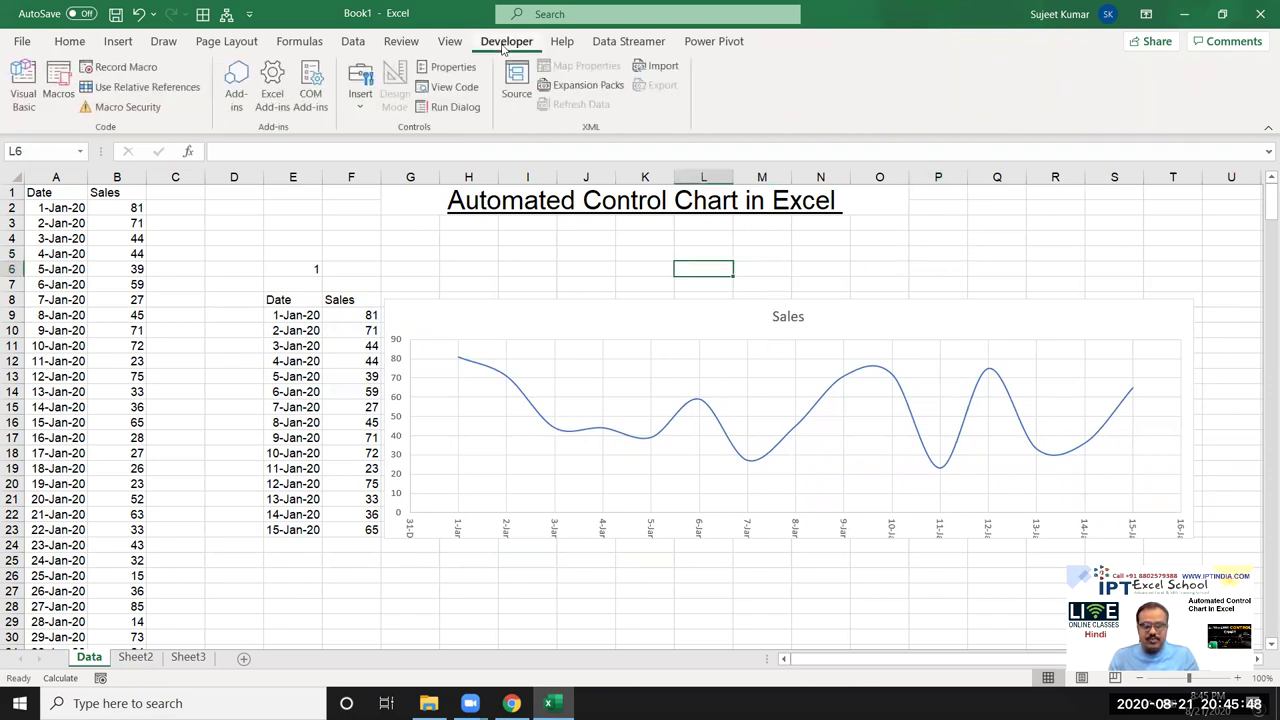
click(357, 110)
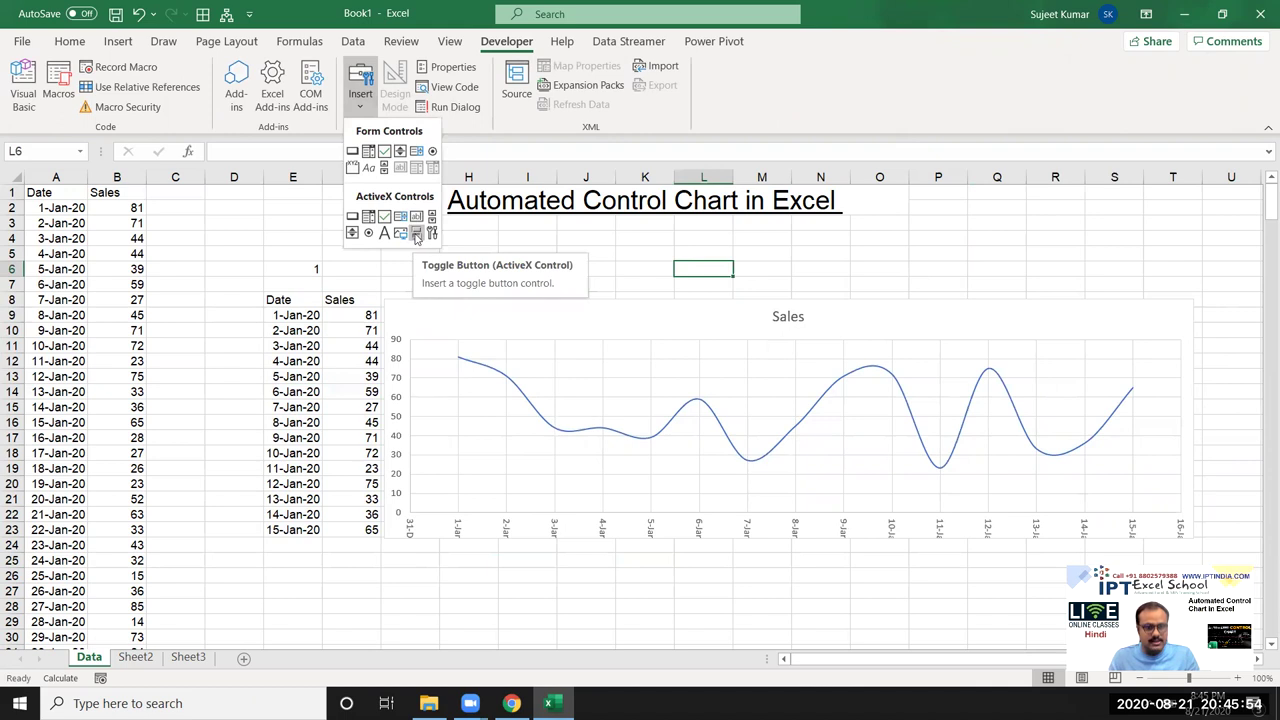
click(416, 234)
drag(462, 248, 595, 279)
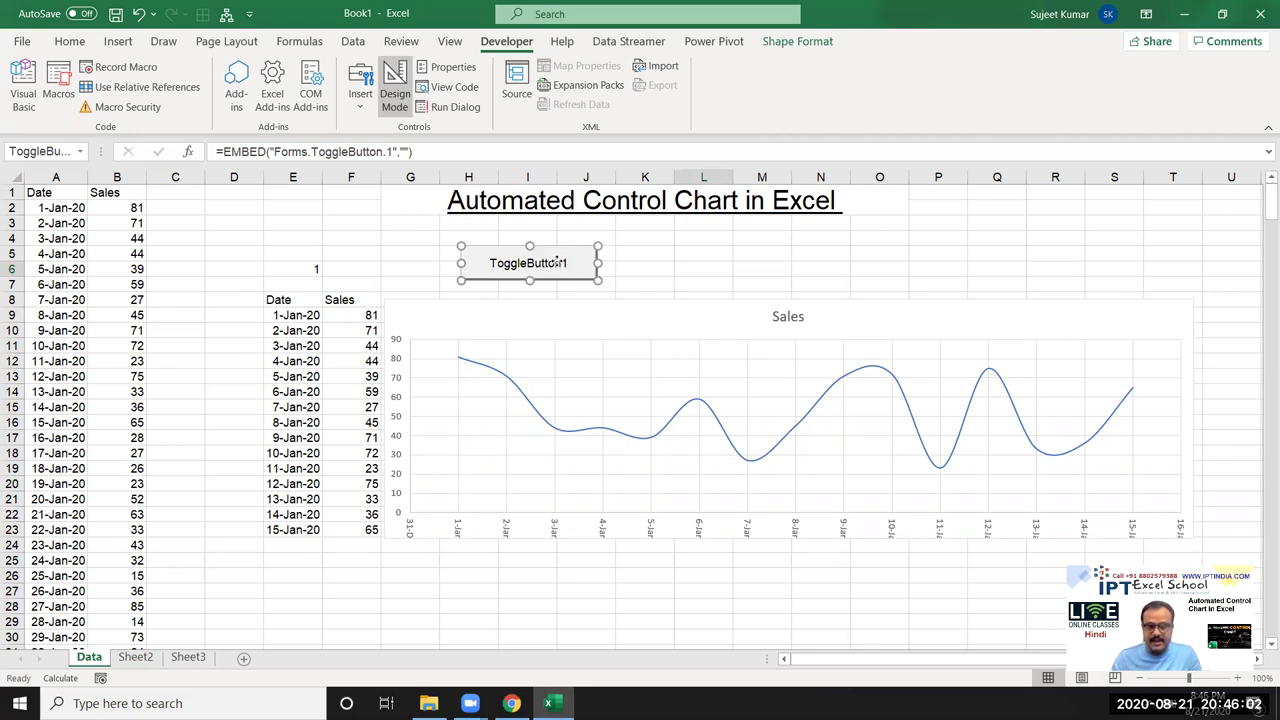
Change the toggle button's caption from ToggleButton1 to Start
right_click(557, 262)
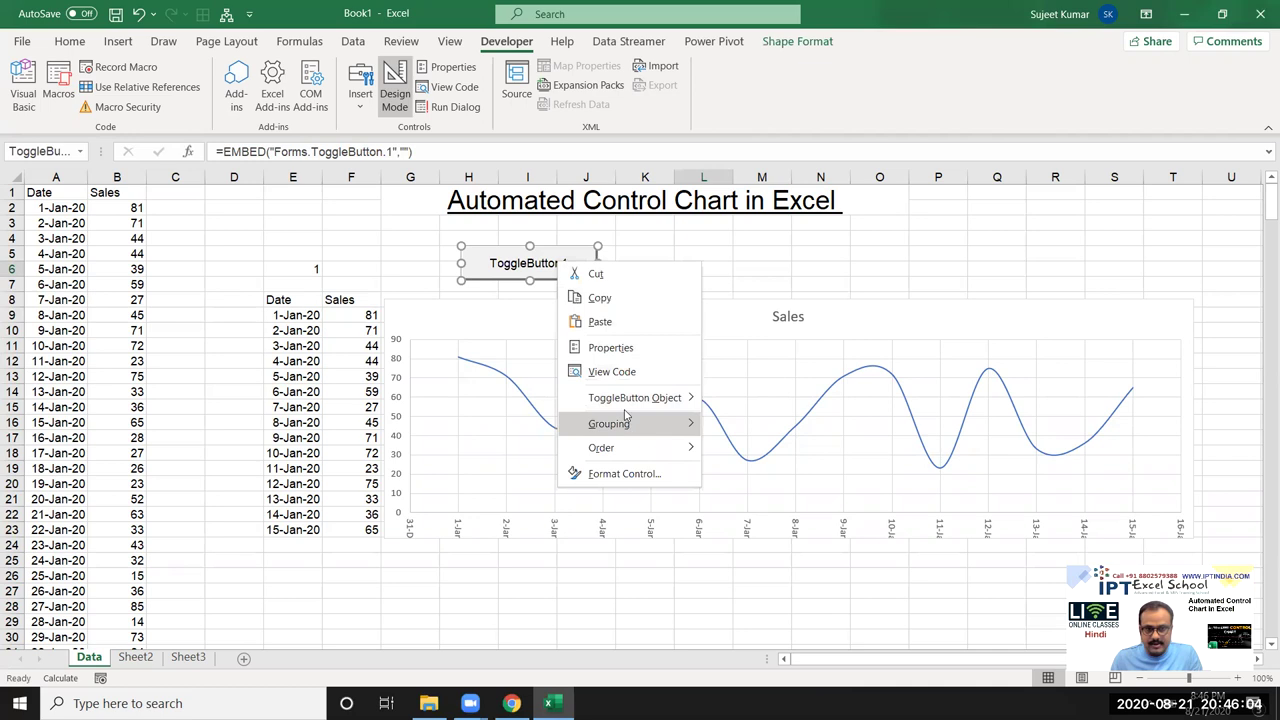
mouse_move(634, 397)
click(726, 400)
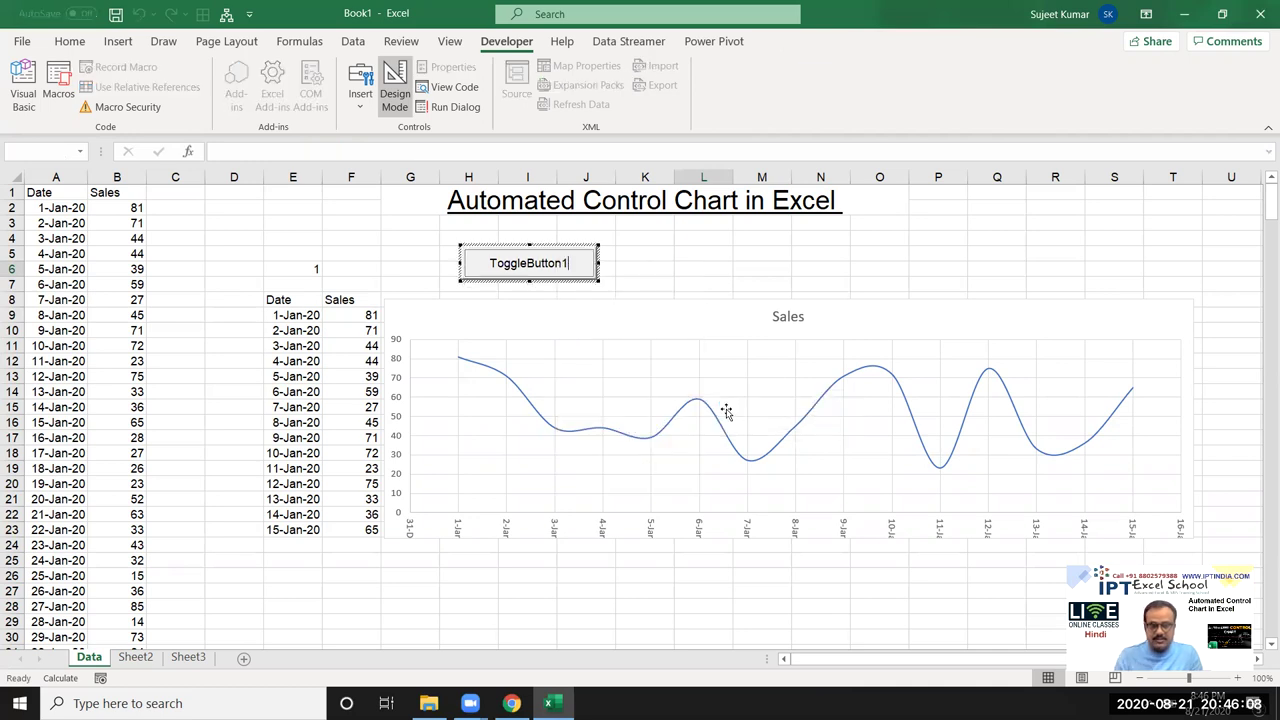
key(BackSpace)
key(BackSpace)
key(BackSpace)
key(BackSpace)
key(BackSpace)
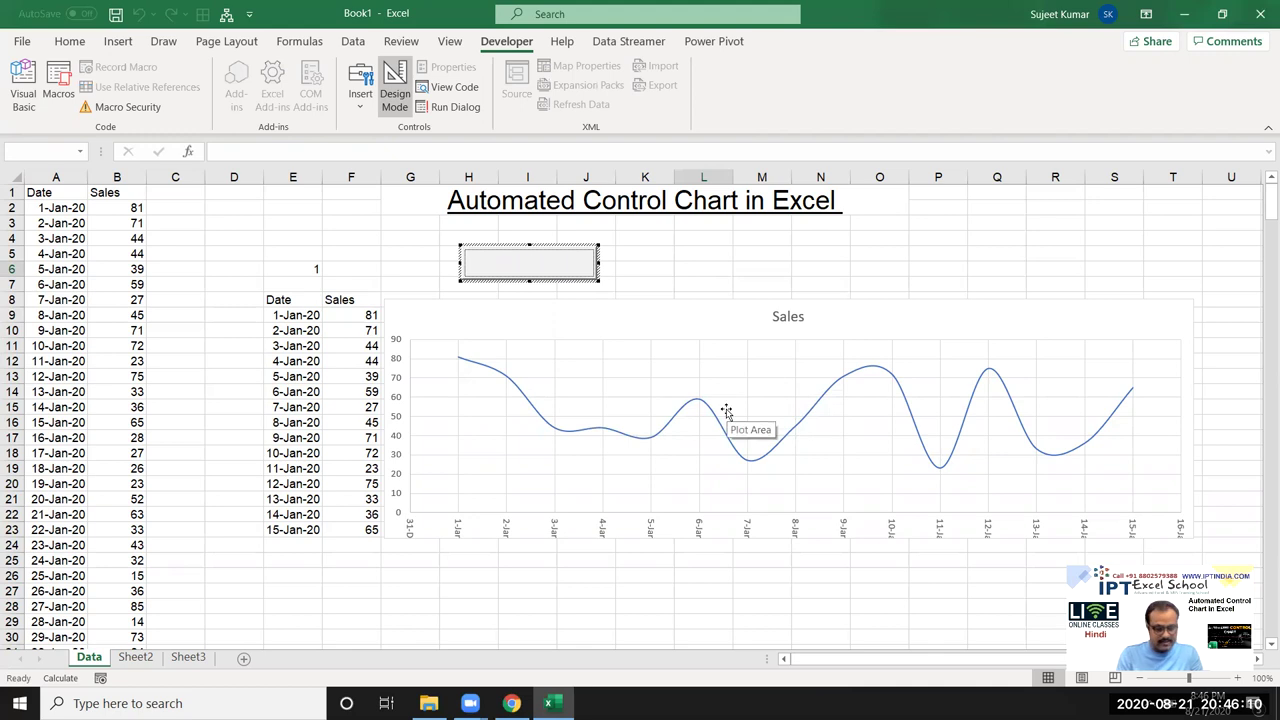
text(Start)
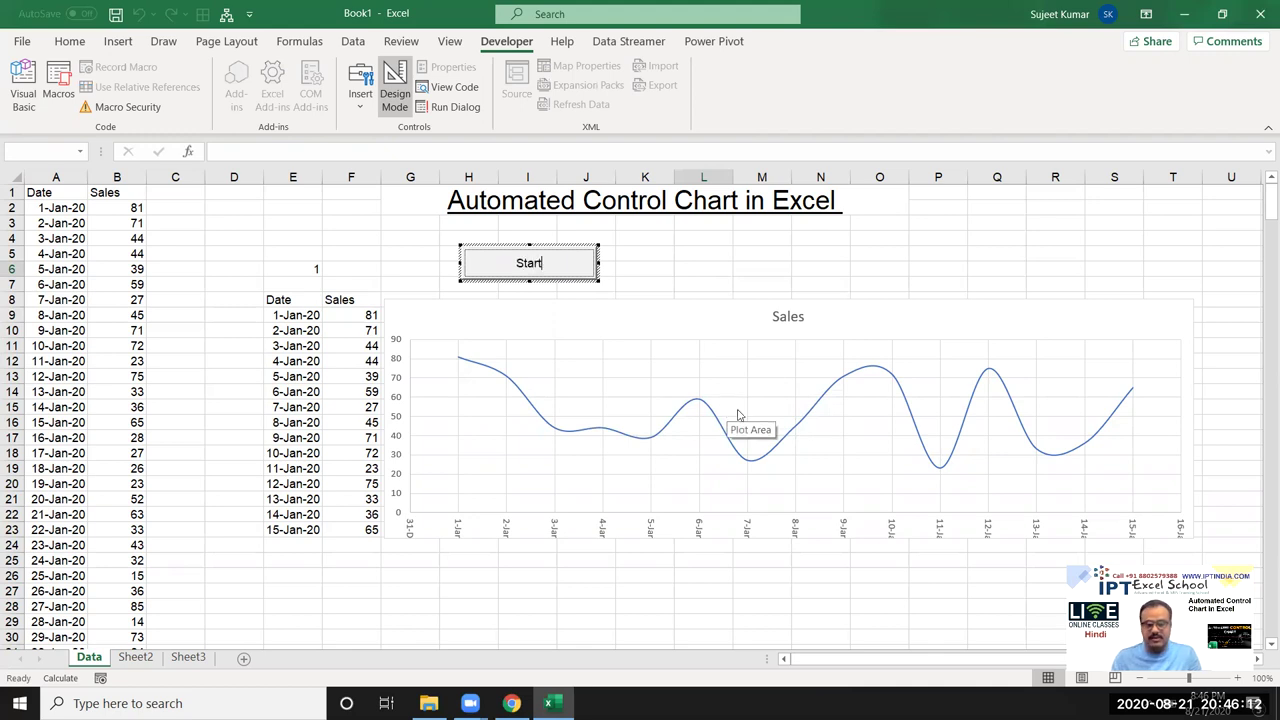
click(712, 268)
click(576, 272)
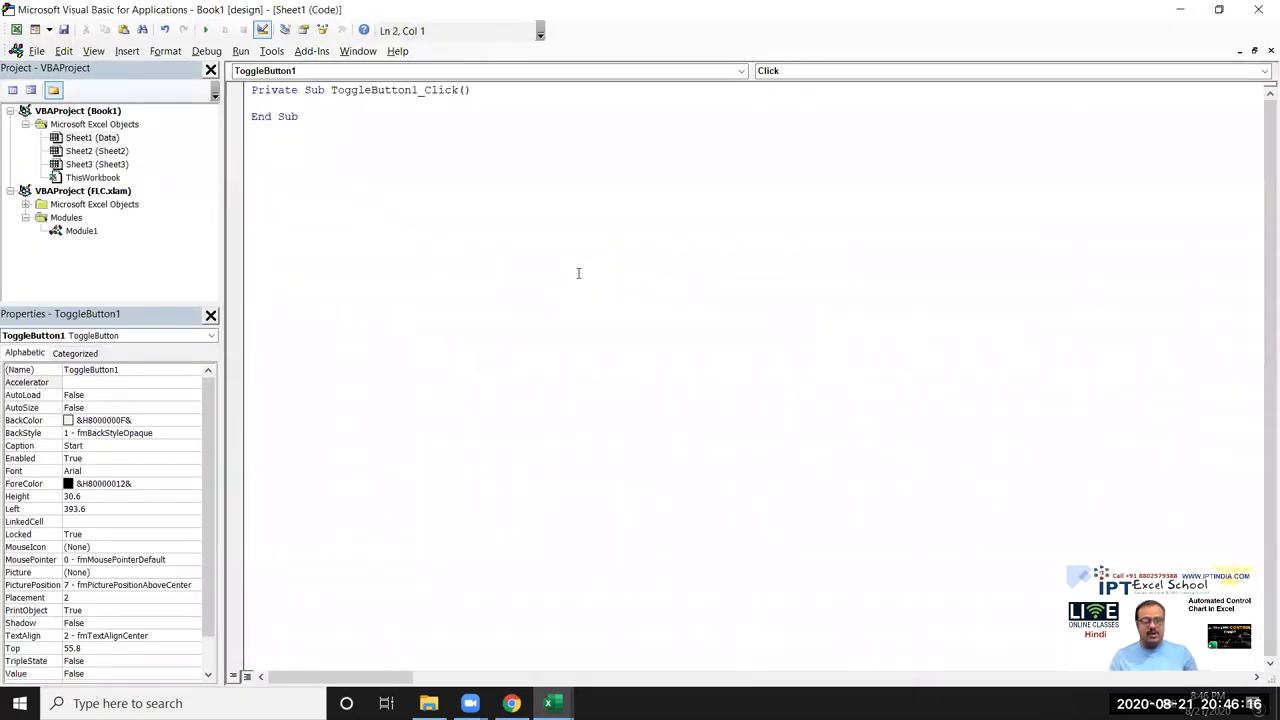
Add the line If Sheet1.ToggleButton1.Value = True Then inside ToggleButton1_Click
key(Return)
key(Return)
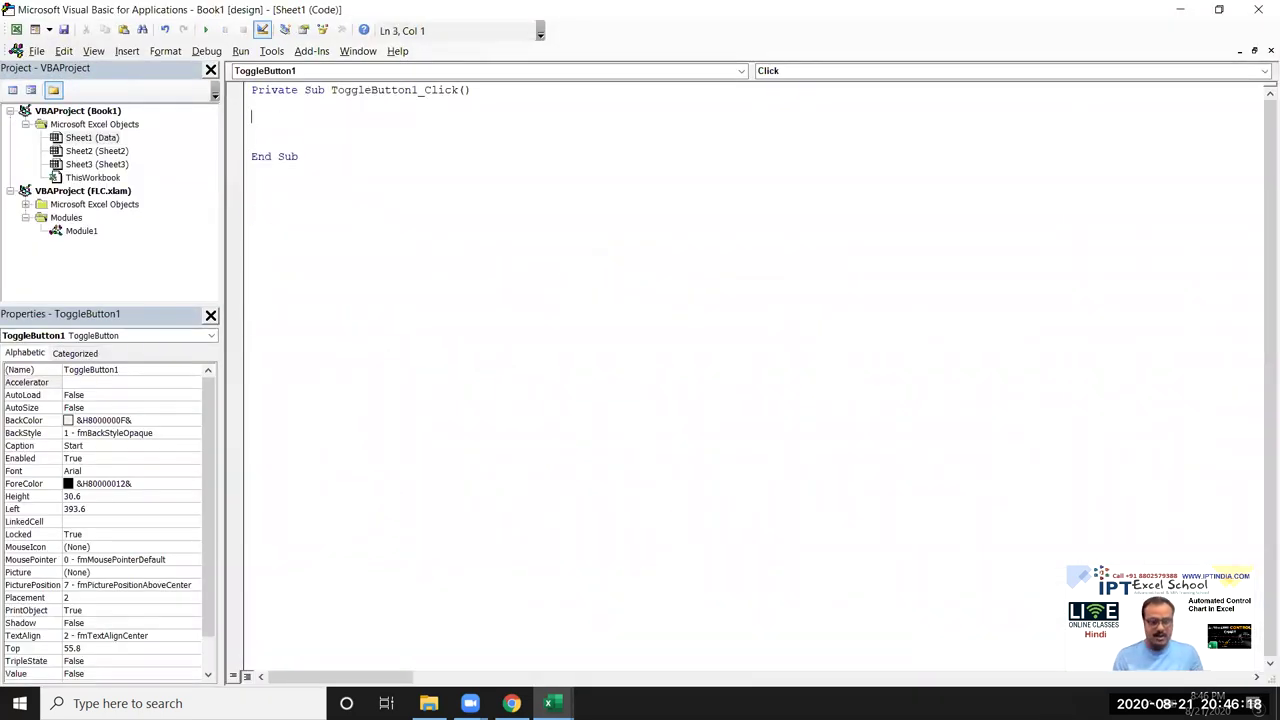
text(if)
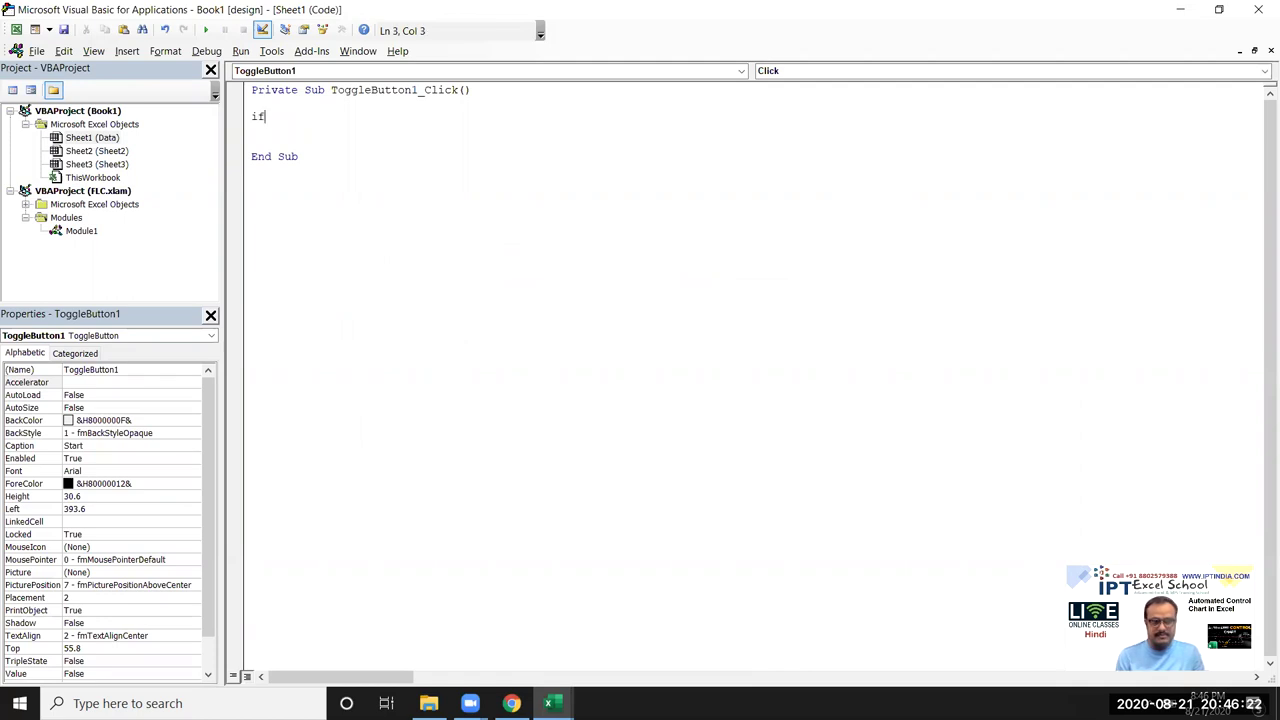
text( sh)
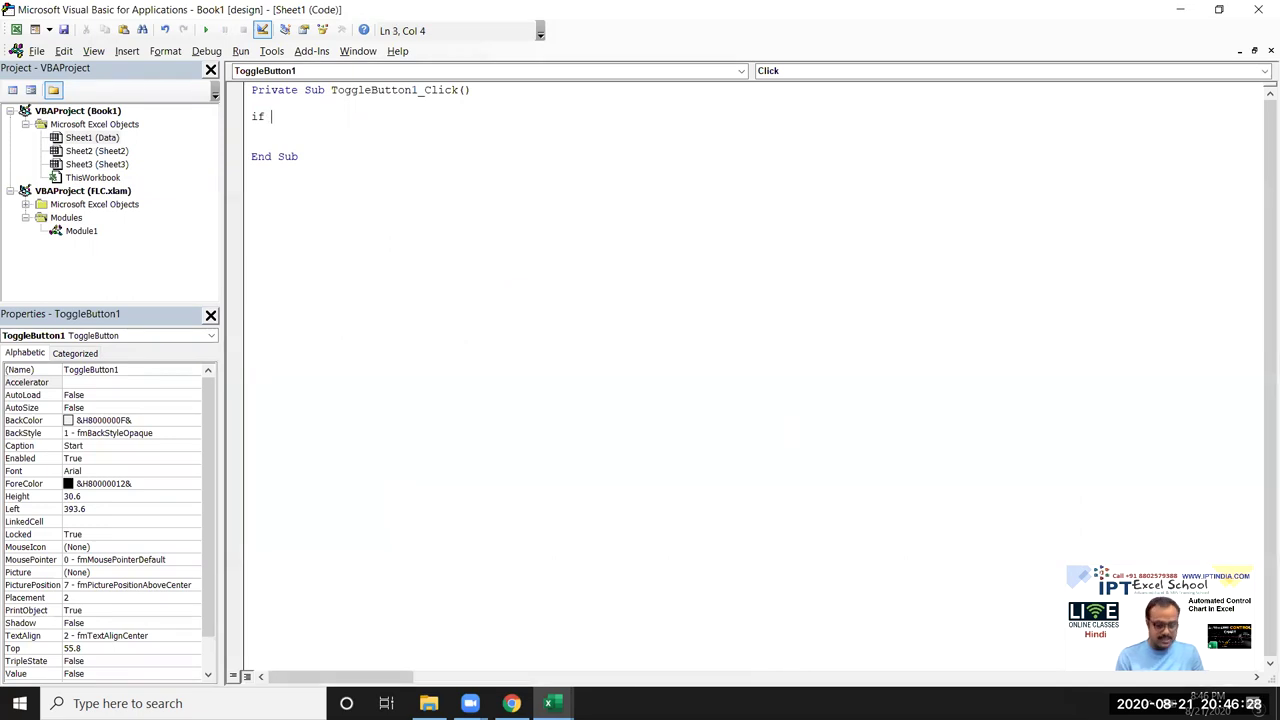
text(eet1.)
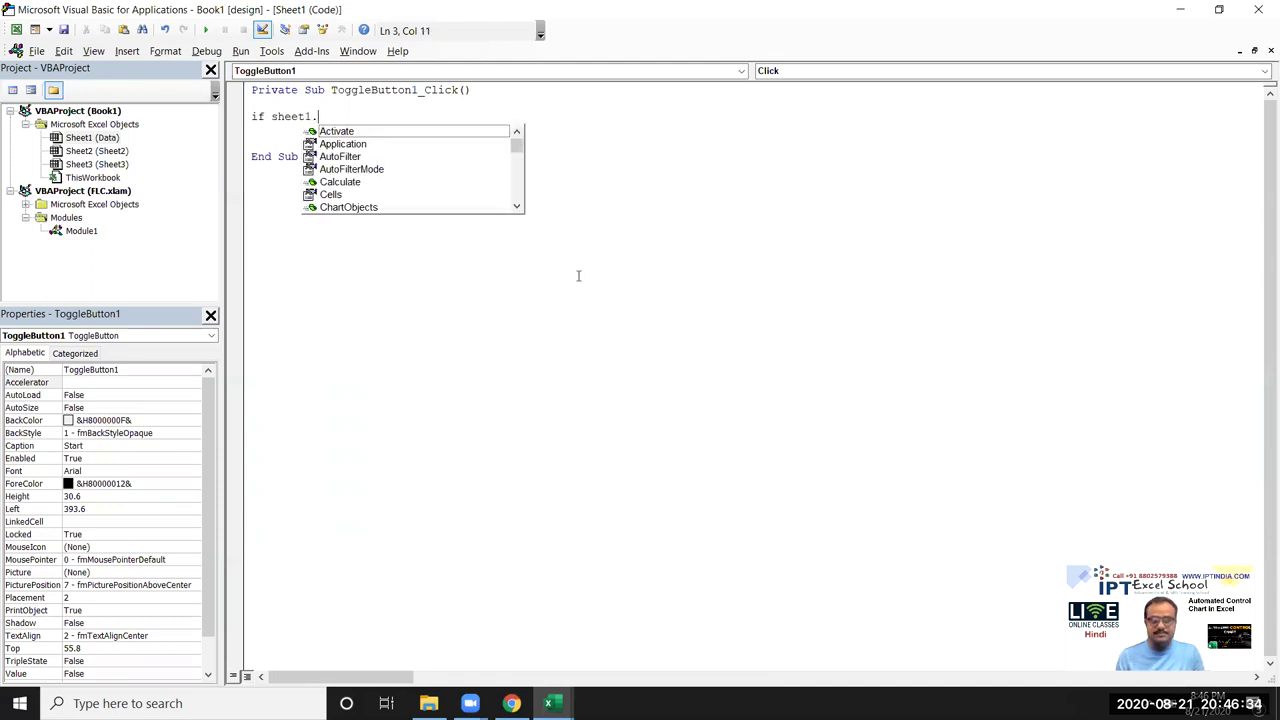
text(t)
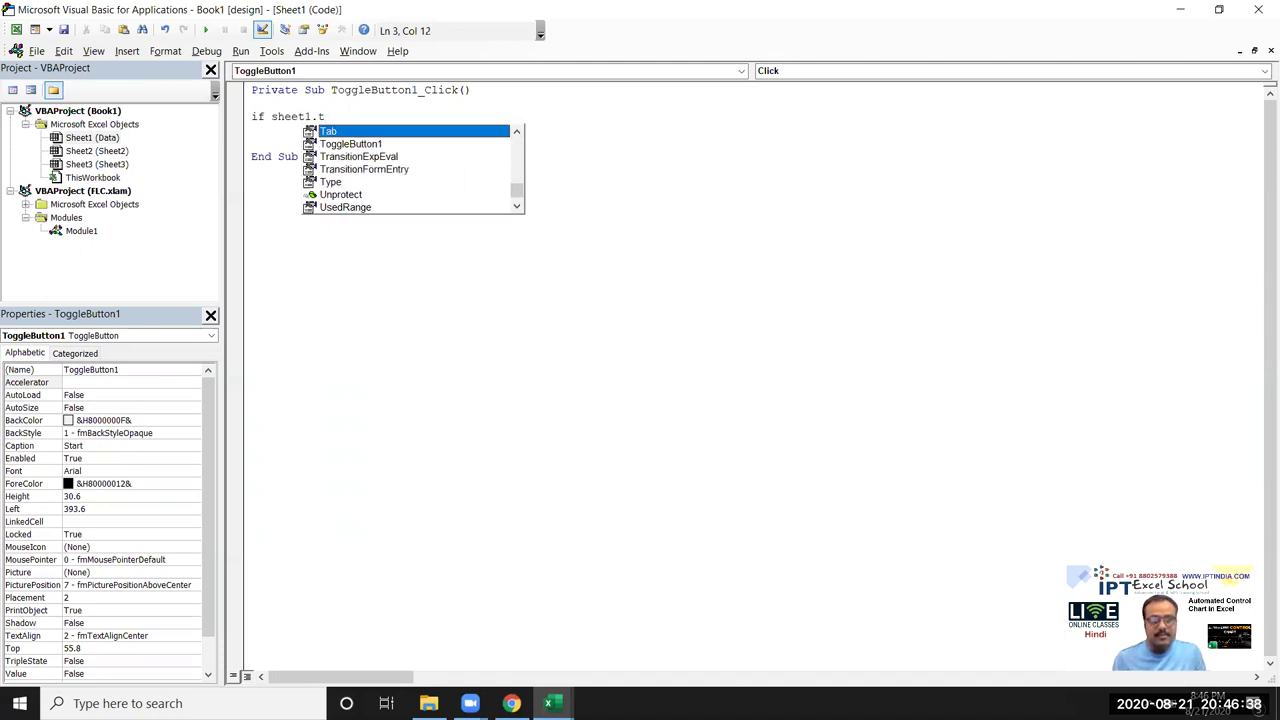
key(Down)
key(Tab)
text(.v)
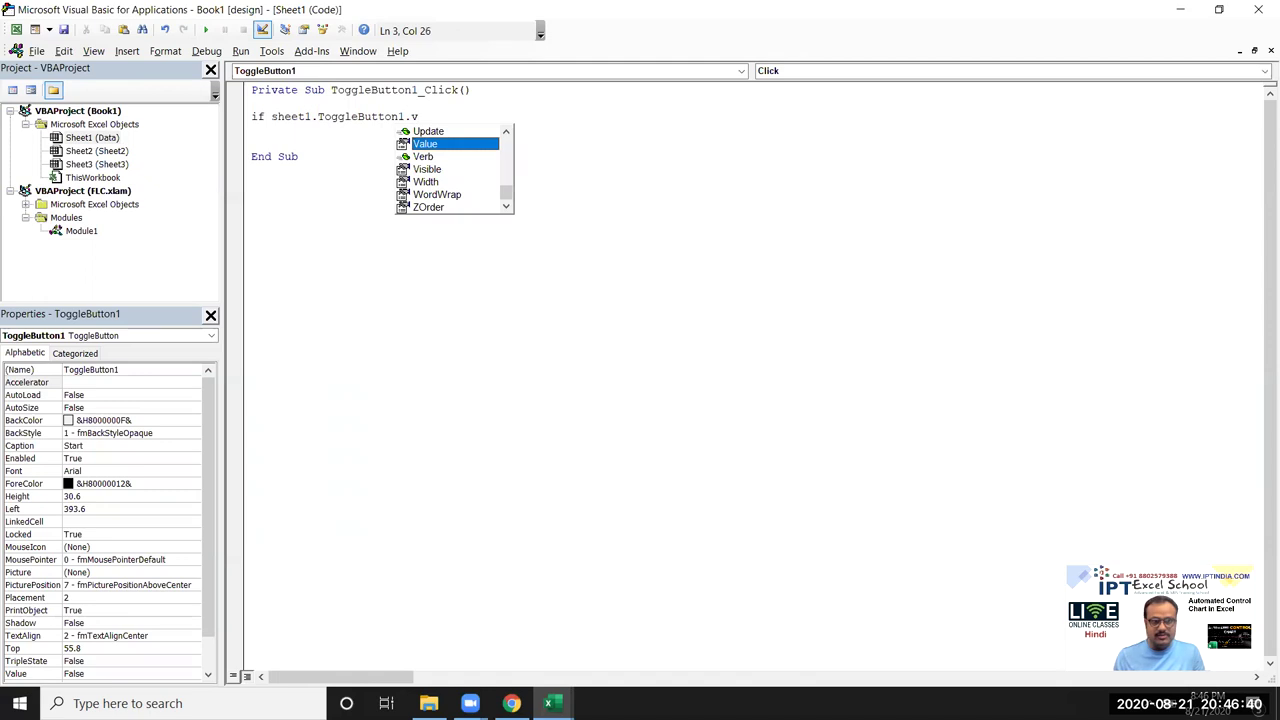
key(Tab)
text(=true)
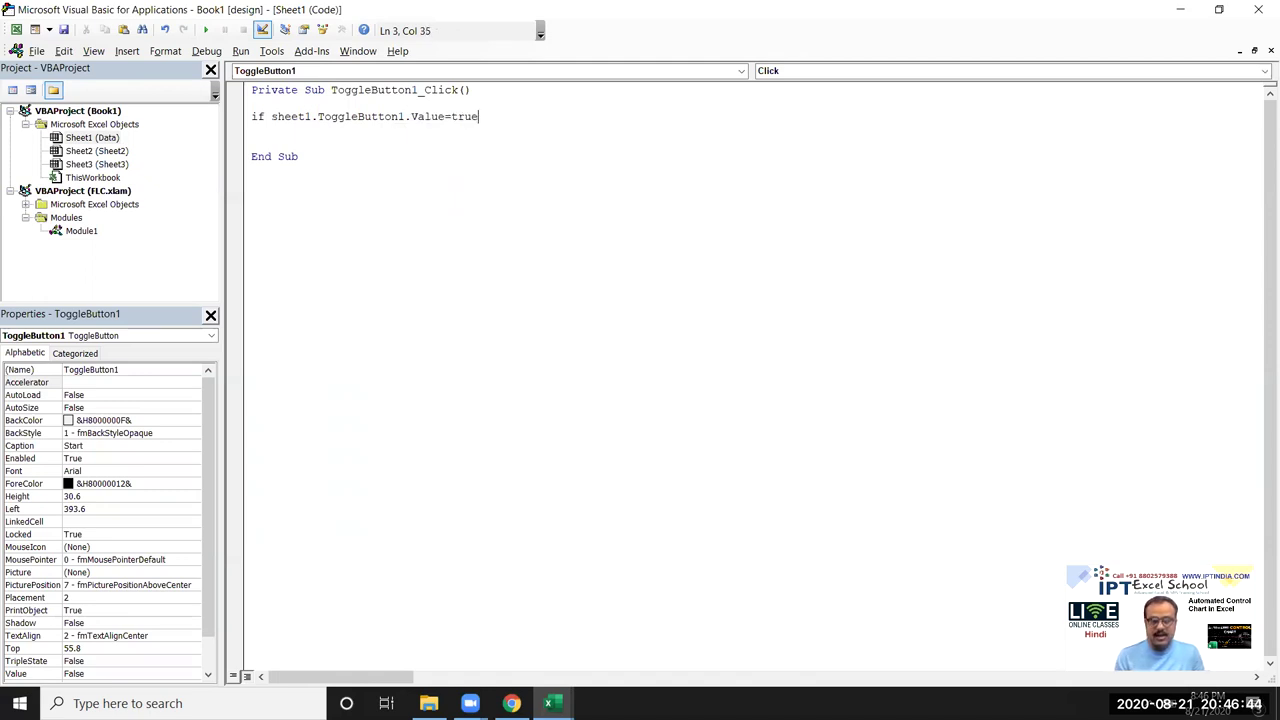
text( then)
key(Return)
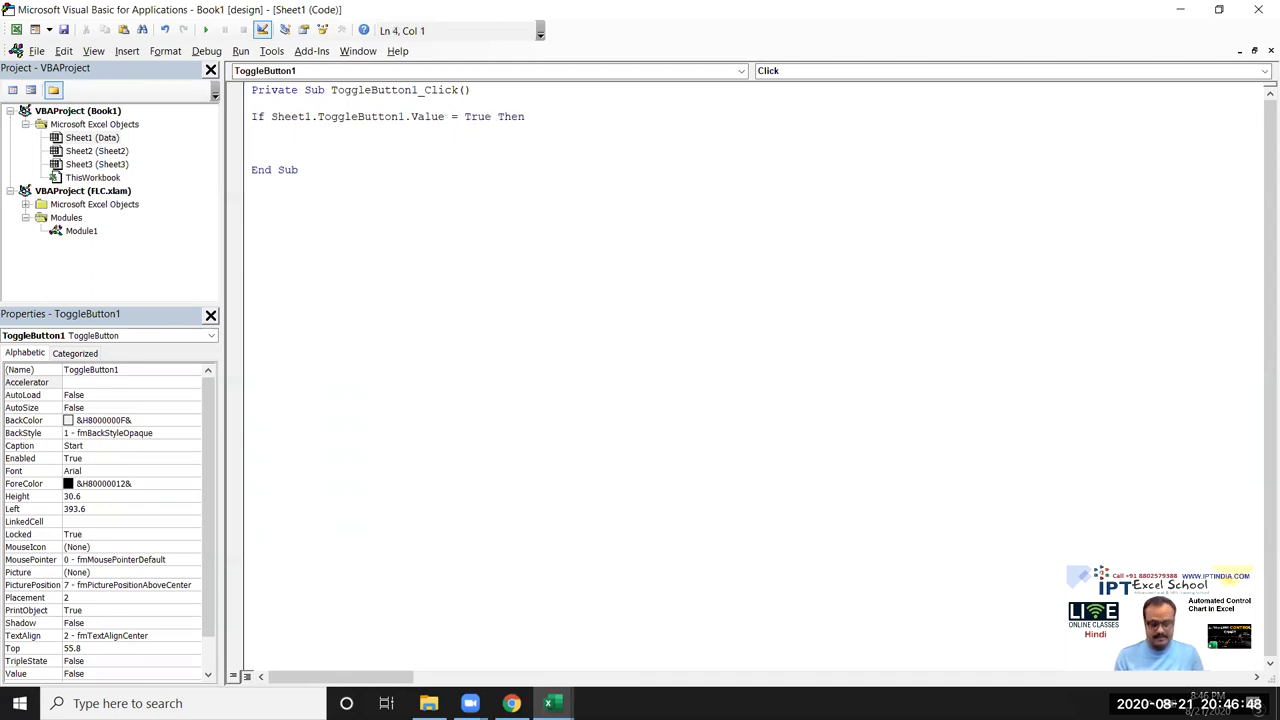
Add a For i = 1 To 350 … Next i loop below the If, then check counter cell E6
key(Return)
text(for i)
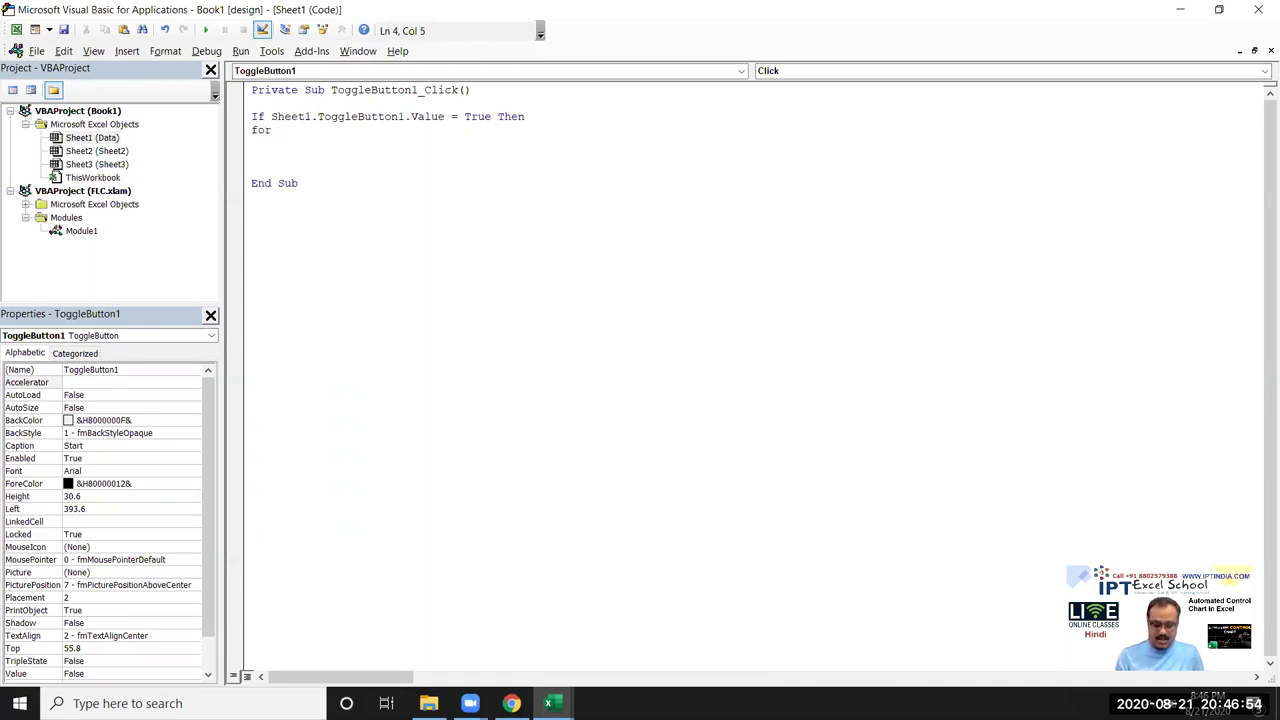
text( = )
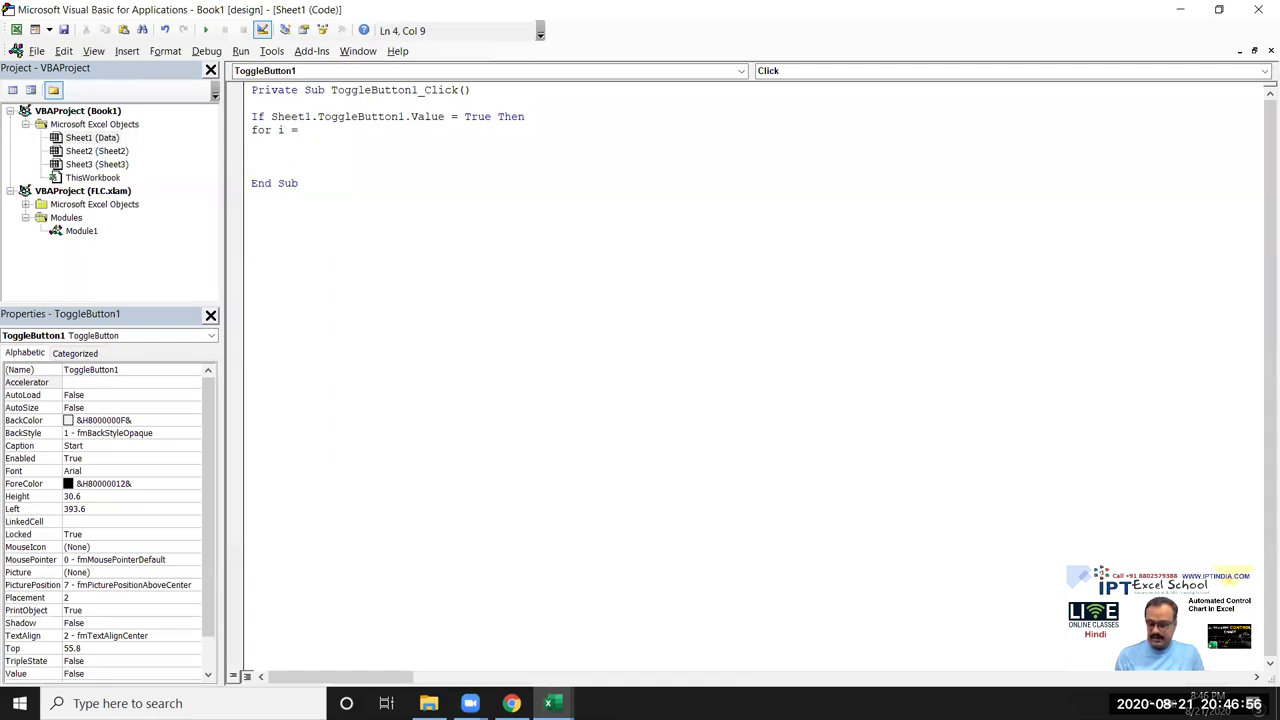
text(1 to )
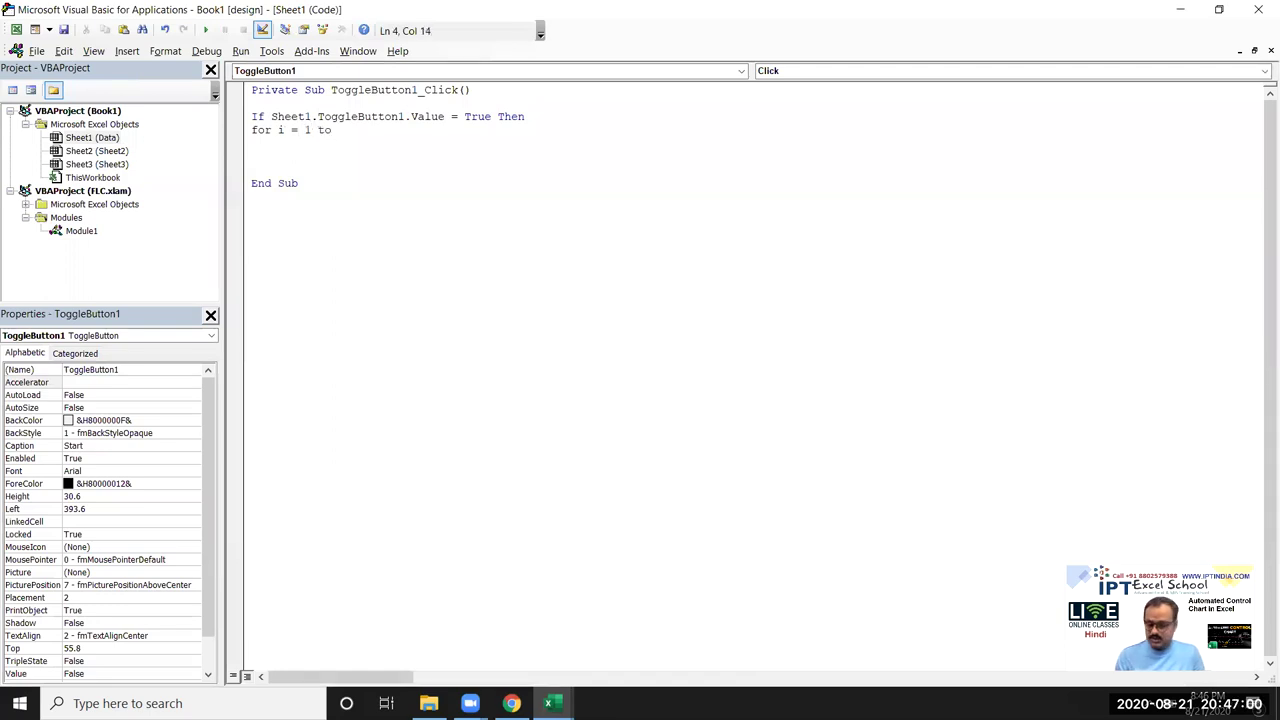
text(365)
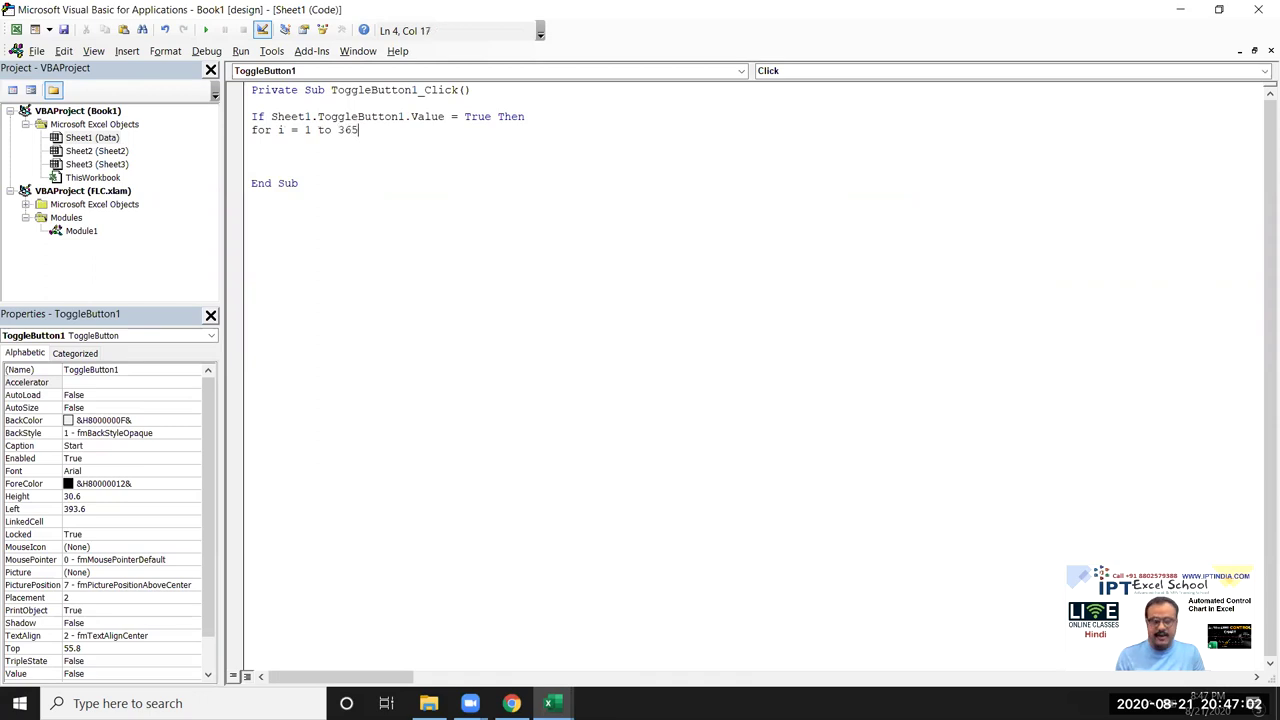
key(Return)
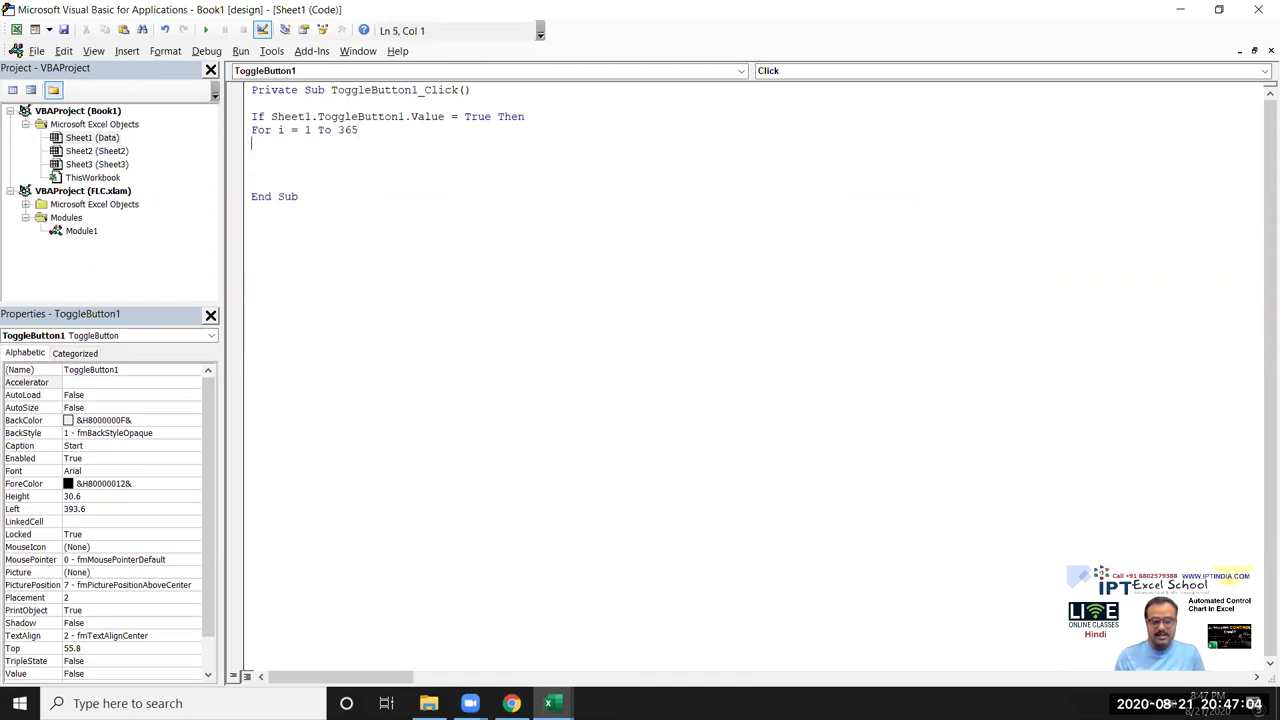
double_click(358, 130)
text(3)
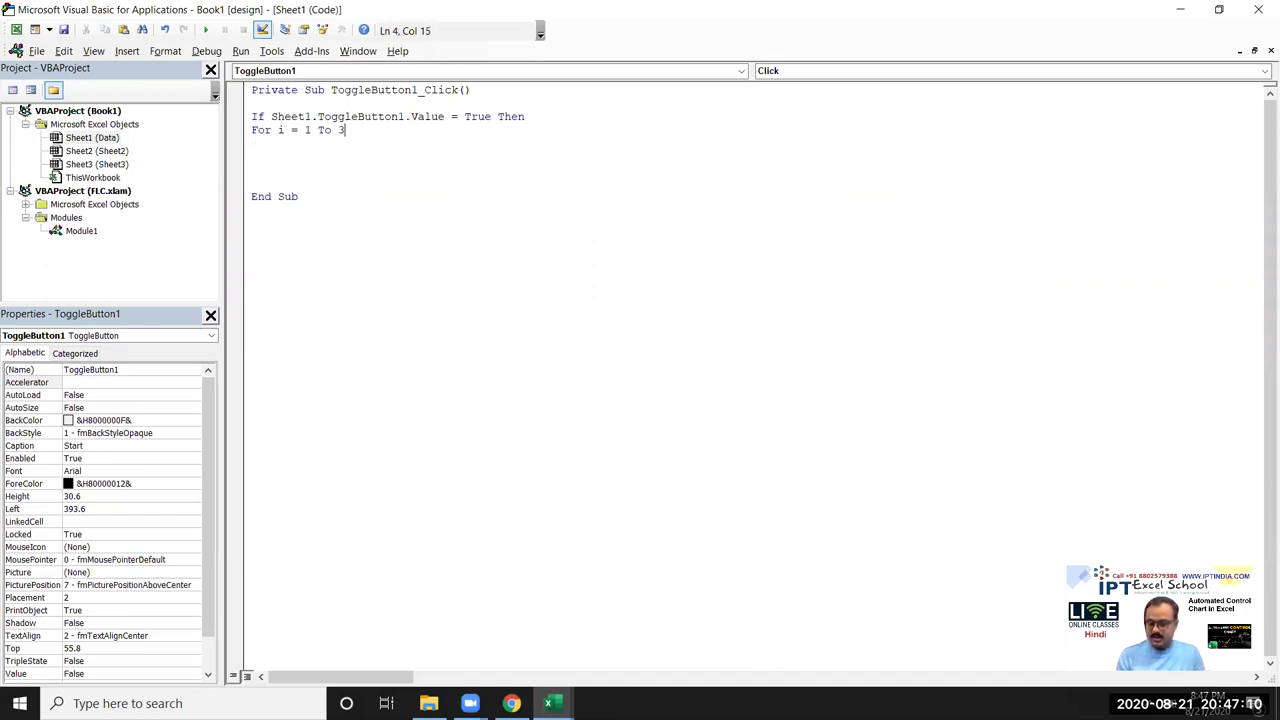
text(650)
key(Return)
key(Return)
key(Return)
text(next)
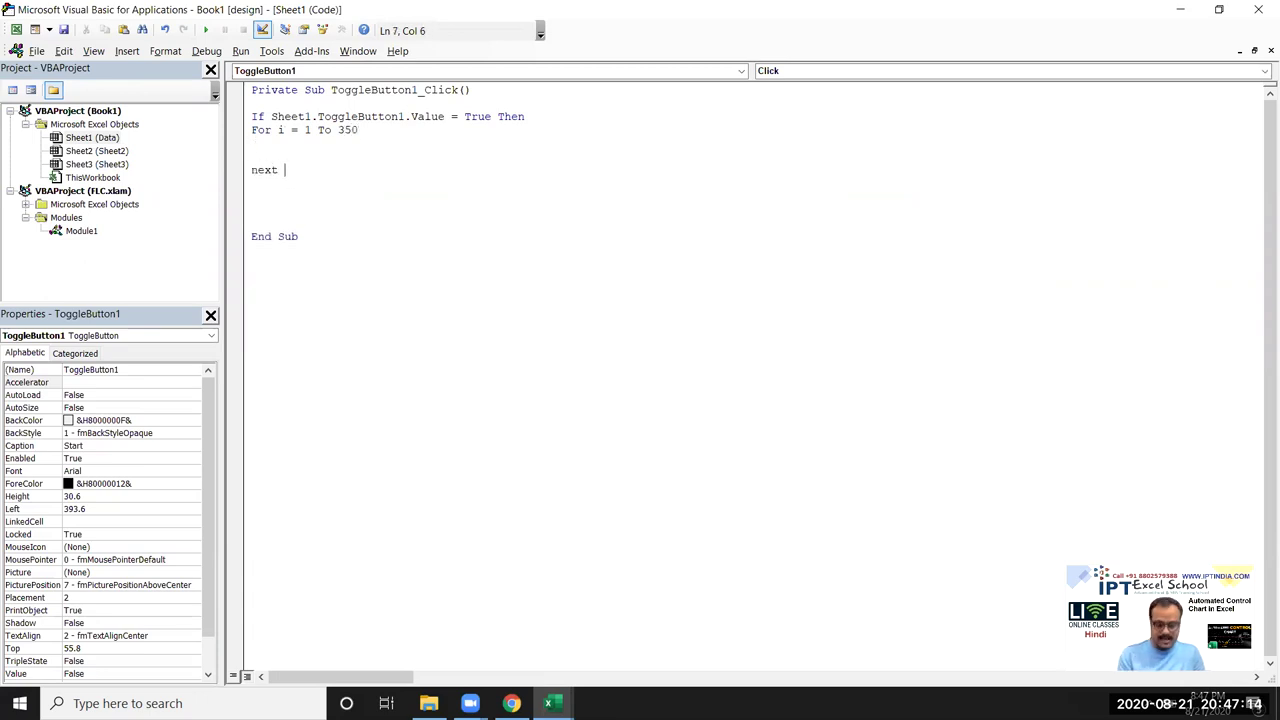
key(Up)
key(Return)
key(Up)
key(alt+F11)
click(305, 270)
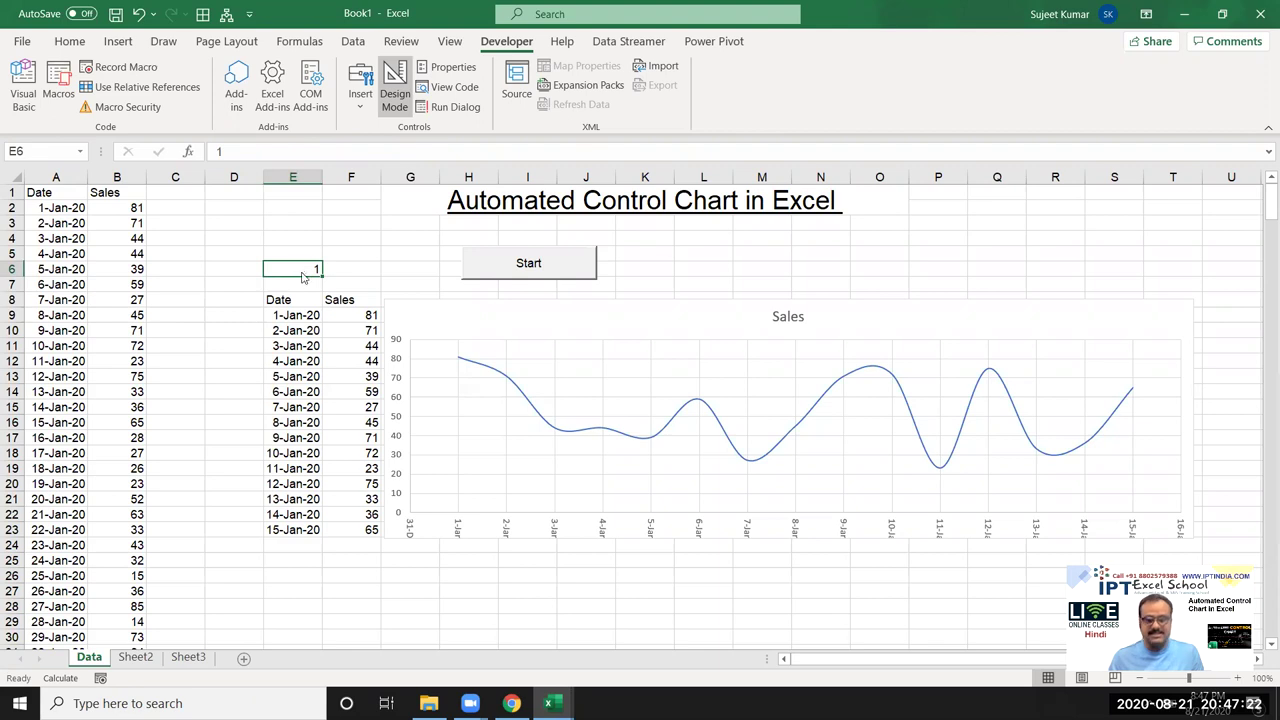
Write Range("E6").Value = i inside the loop, with a blank line above it
key(alt+F11)
text(rang)
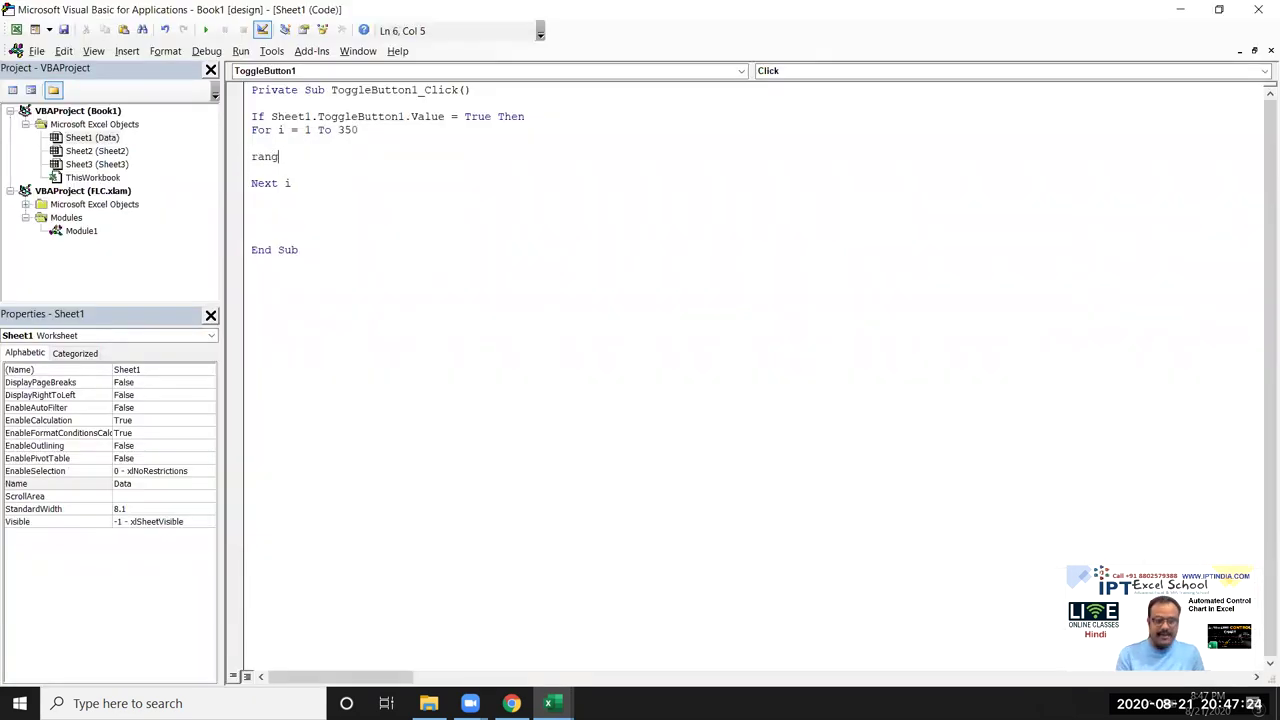
text(e("E6"))
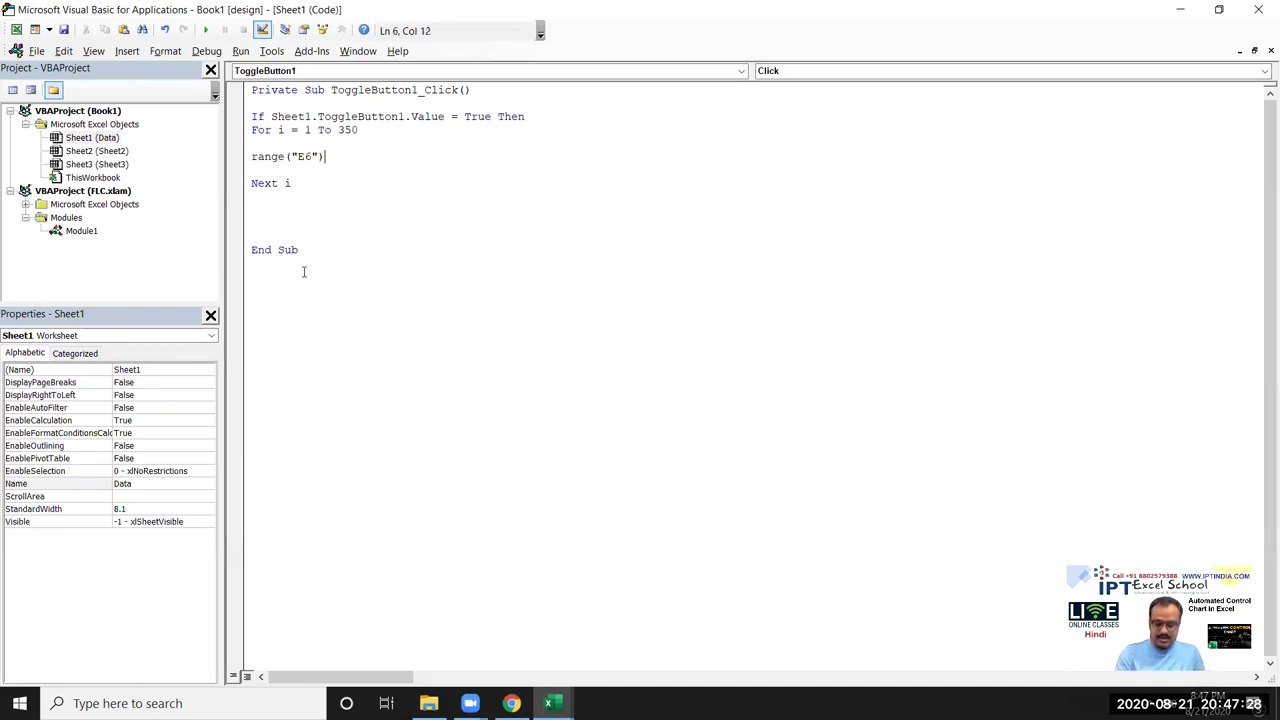
text(.v =)
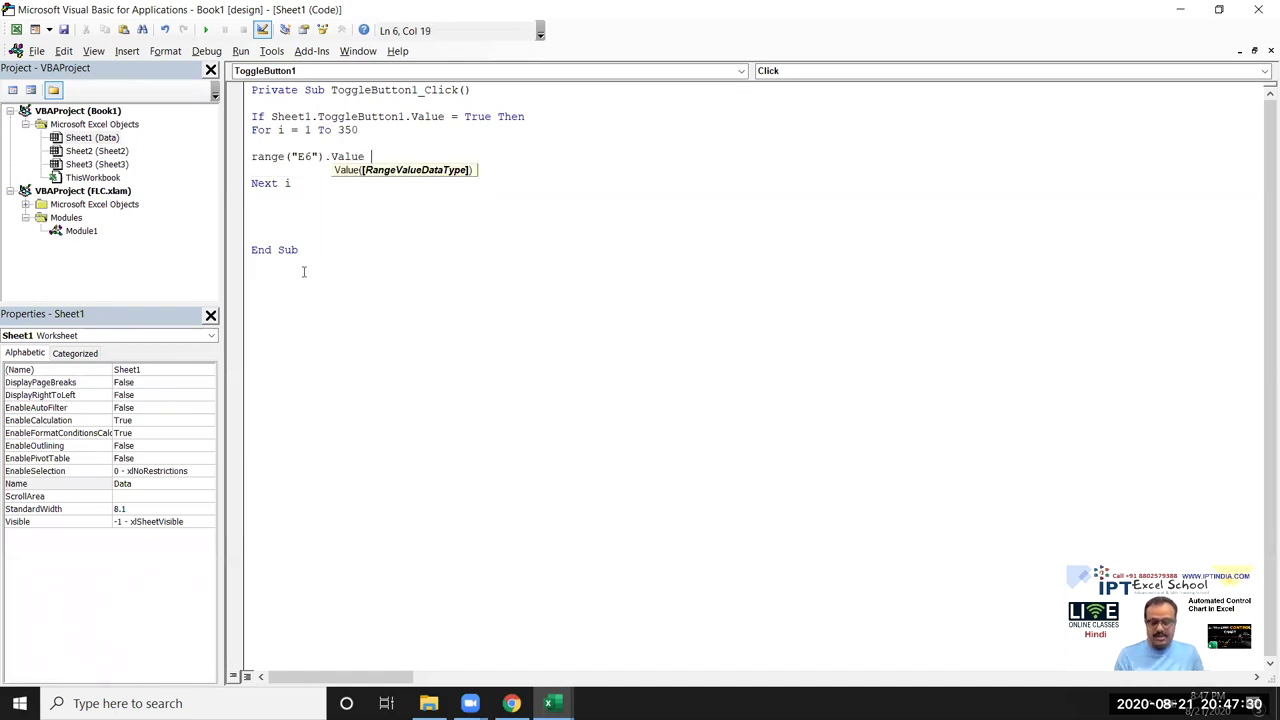
click(252, 170)
click(392, 156)
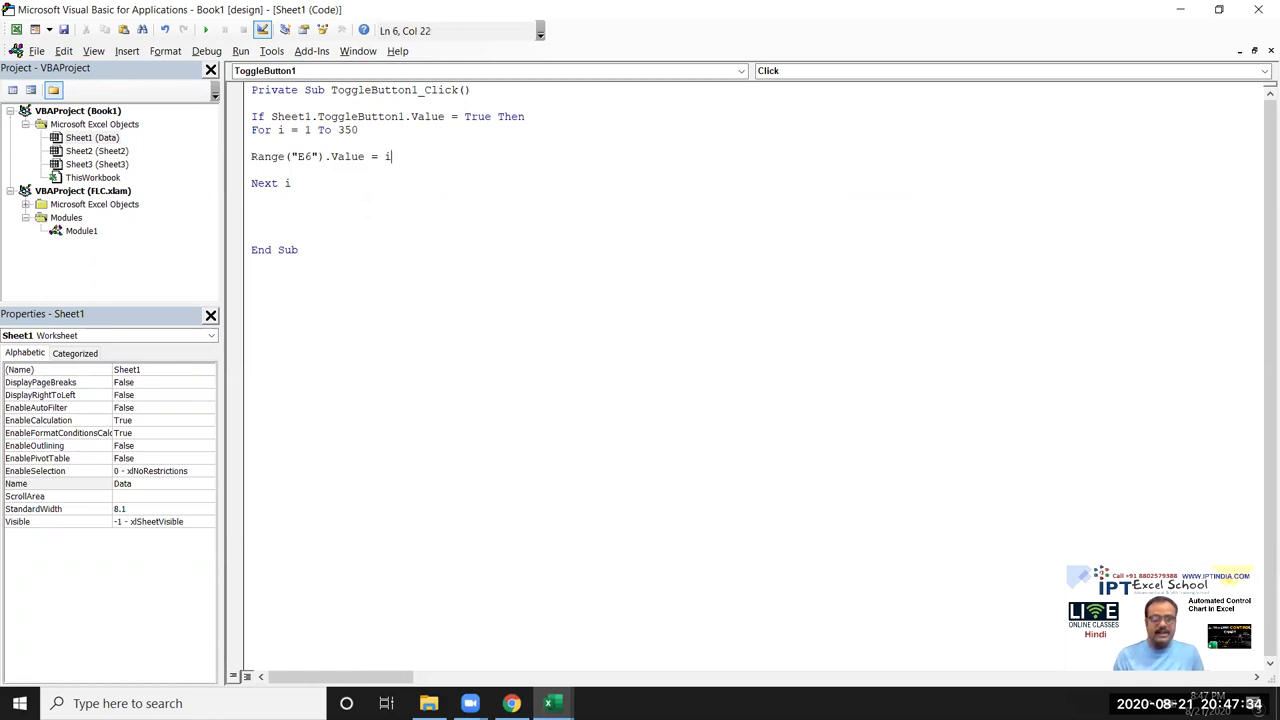
key(Return)
key(Up)
click(251, 170)
Add a DoEvents line above the E6 update
text(do)
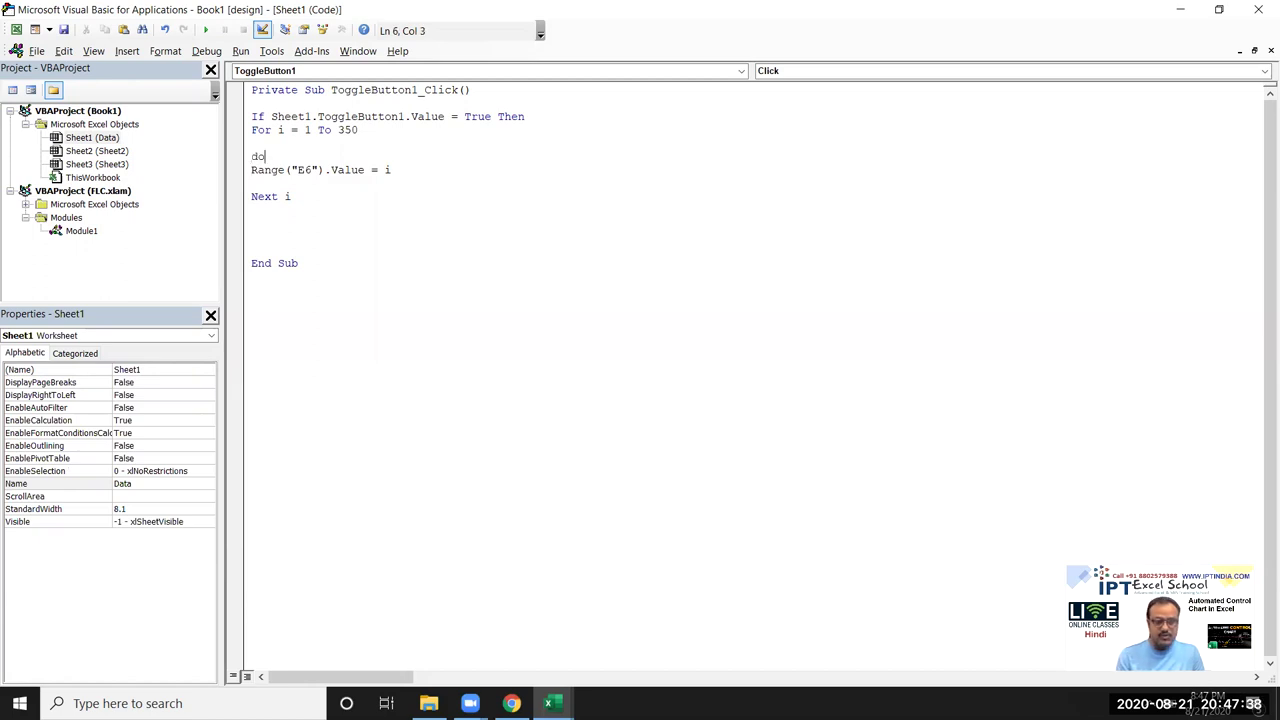
text(event)
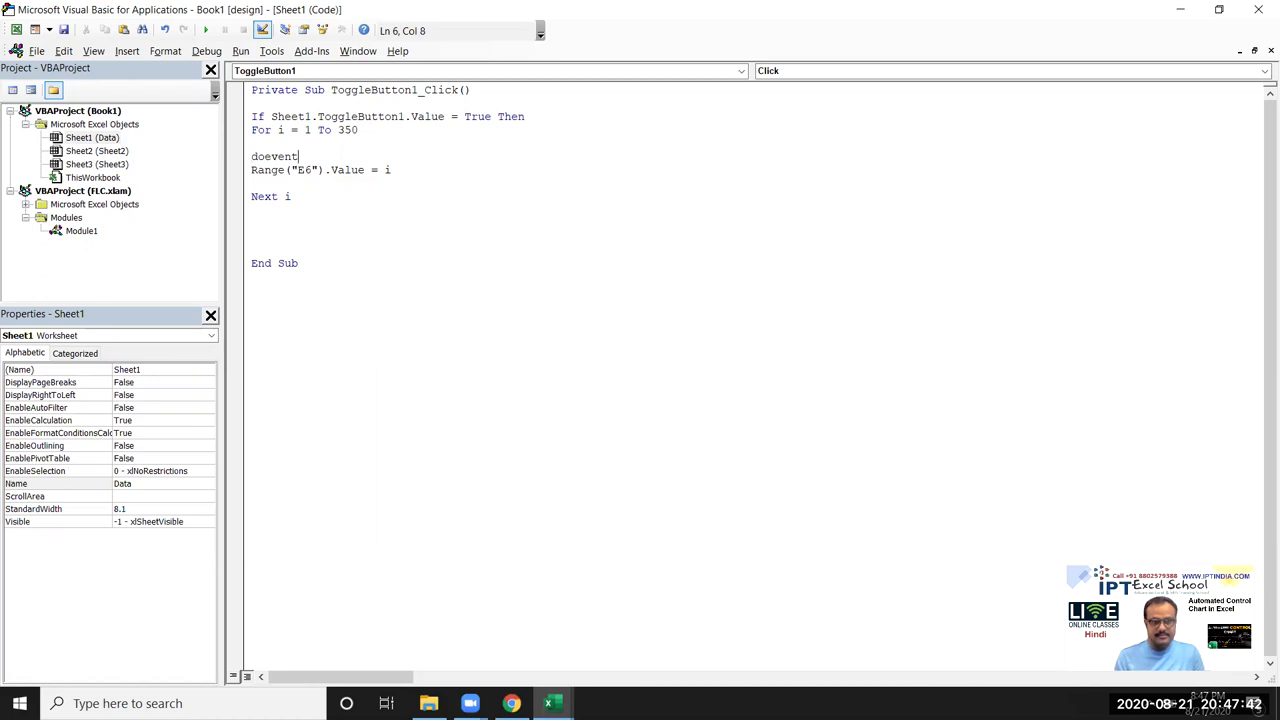
key(Return)
key(BackSpace)
text(s)
key(Return)
drag(251, 157, 298, 157)
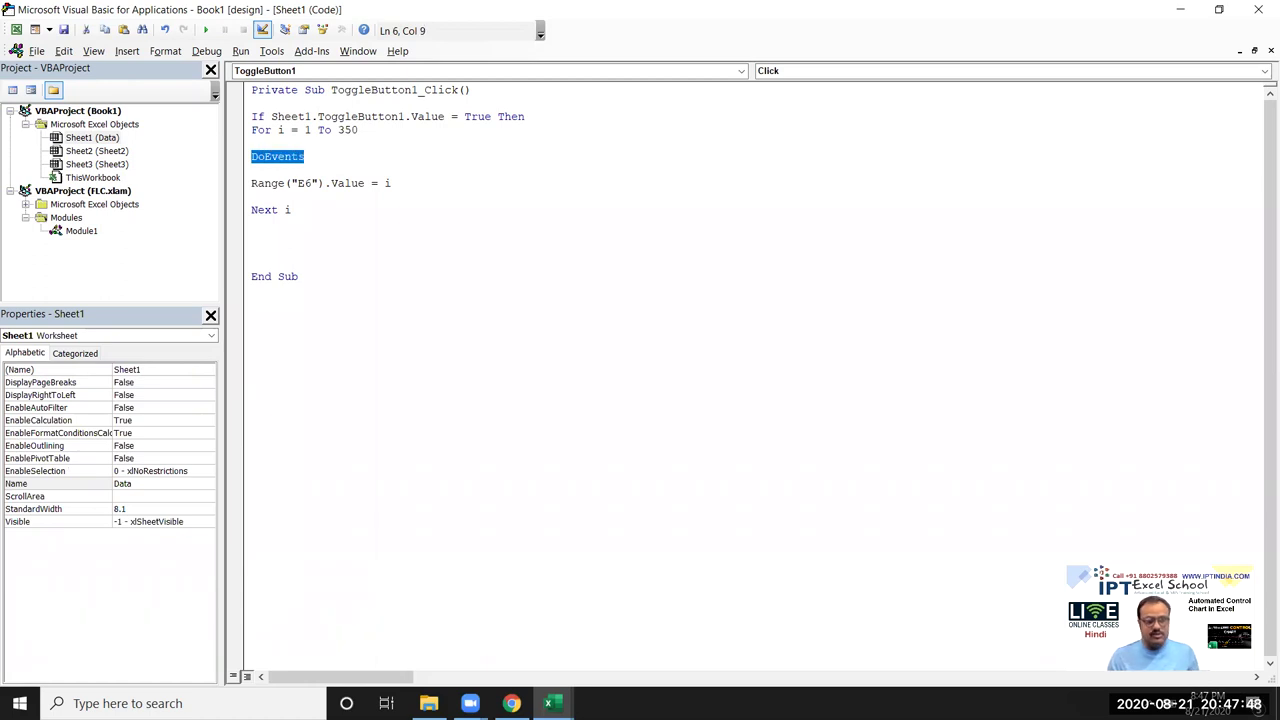
key(ctrl+c)
click(251, 170)
key(ctrl+v)
Paste three more DoEvents lines after the Range("E6").Value = i line
key(ctrl+v)
key(ctrl+z)
key(Return)
key(ctrl+v)
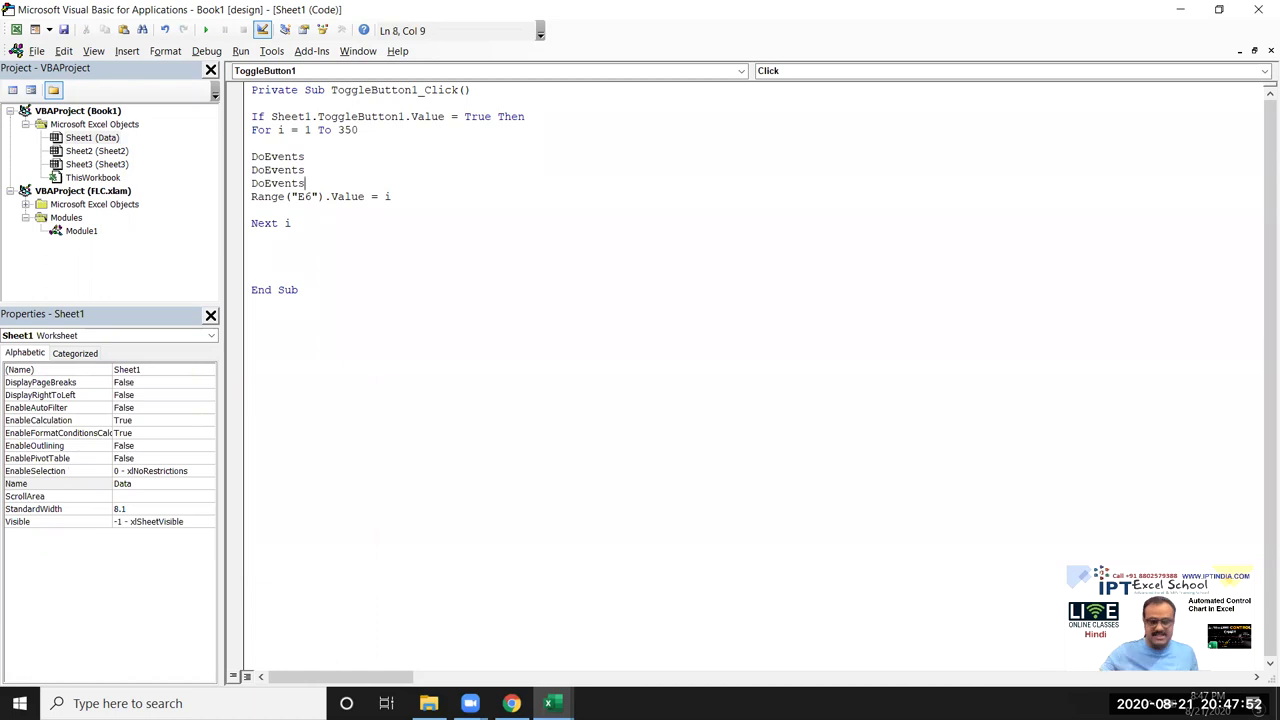
click(251, 210)
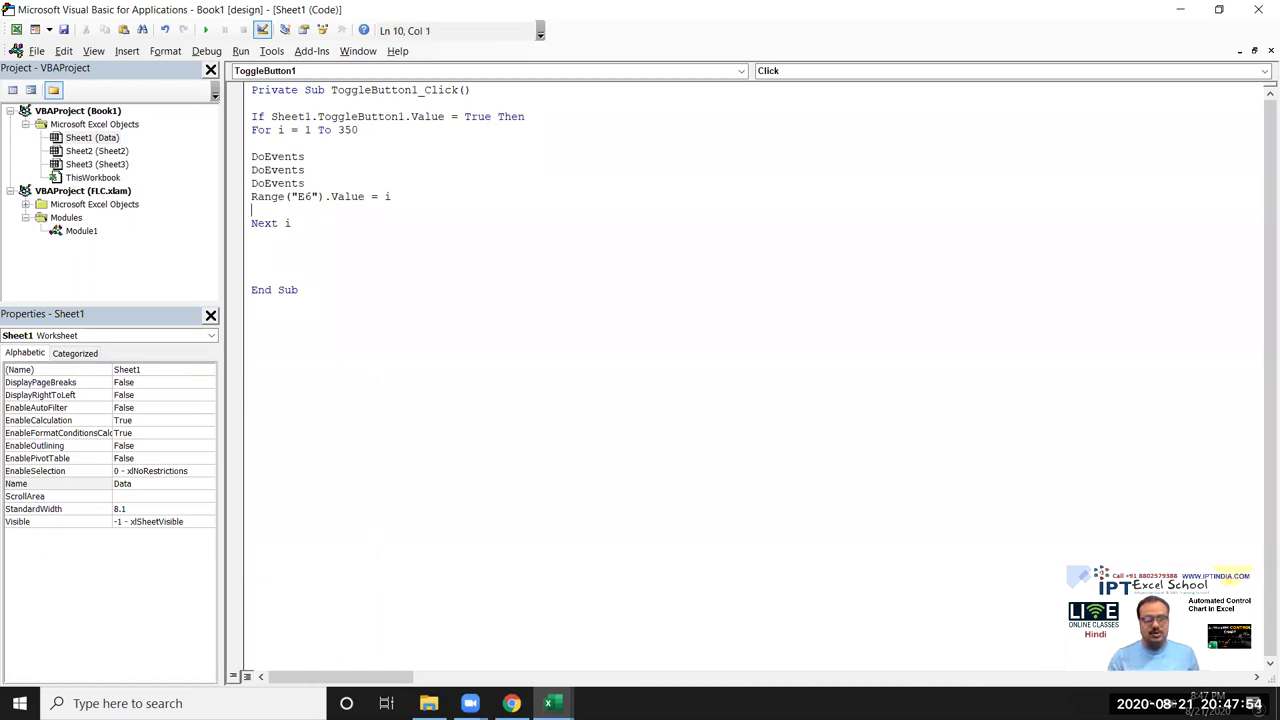
key(ctrl+v)
key(Return)
key(ctrl+v)
key(Return)
key(ctrl+v)
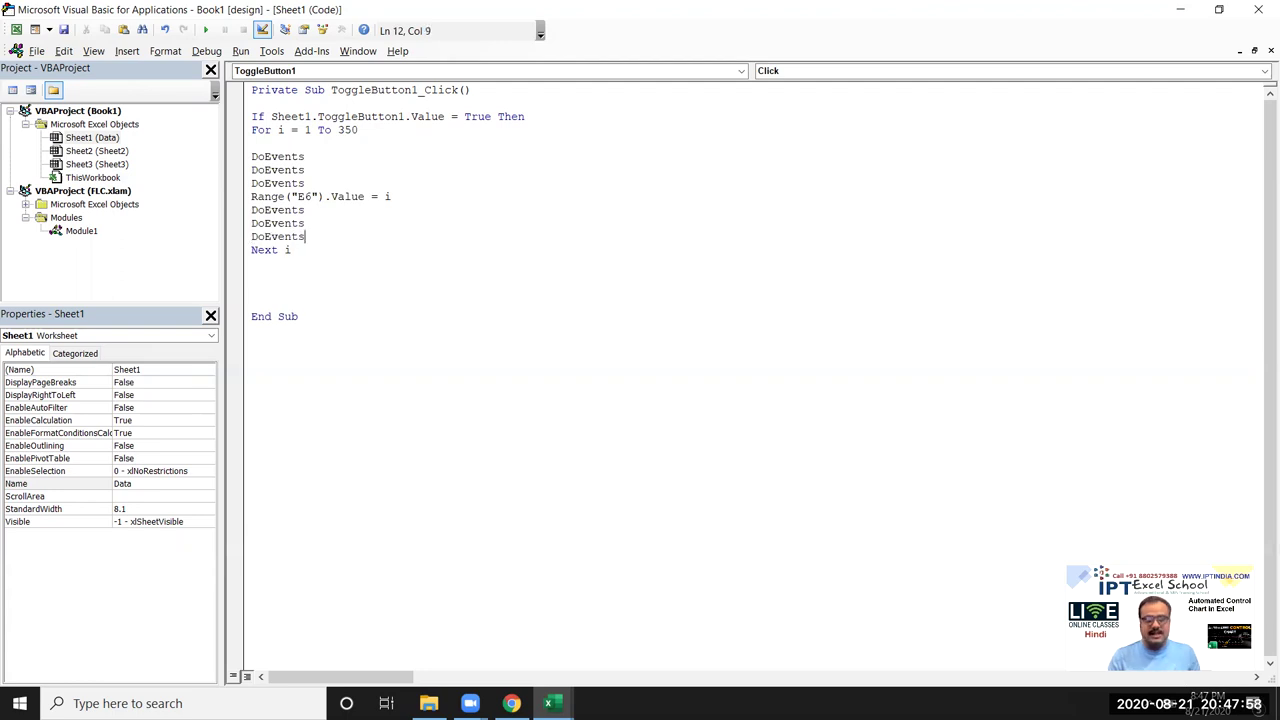
key(Return)
Add Else, Exit Sub and End If below Next i
click(251, 276)
text(elsoe)
key(Return)
key(BackSpace)
key(BackSpace)
key(BackSpace)
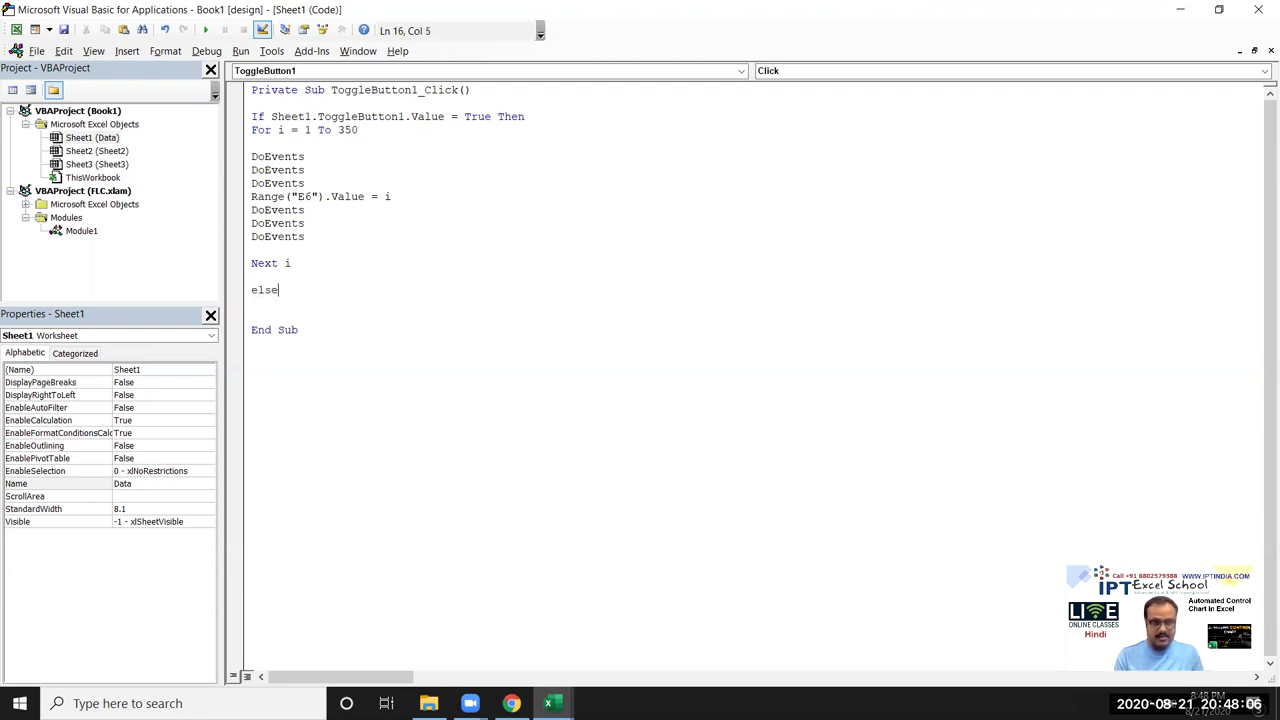
key(Return)
text(exit su)
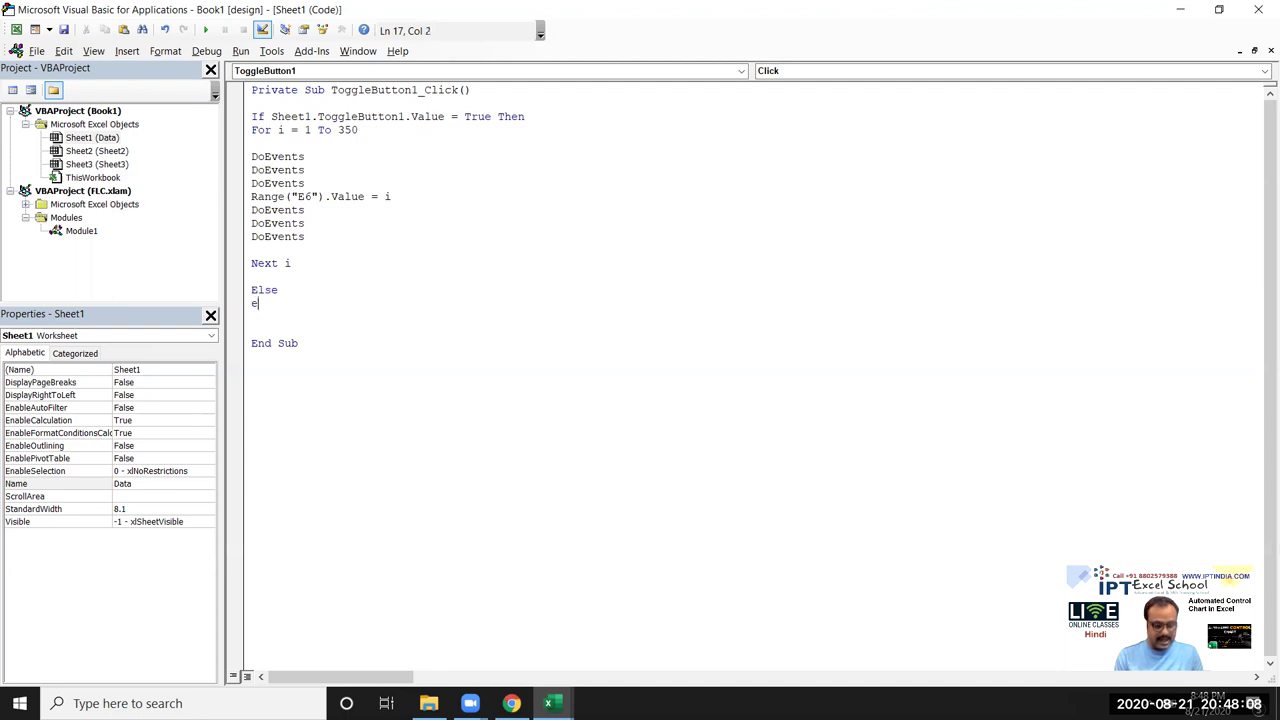
text(b)
key(Return)
text(e)
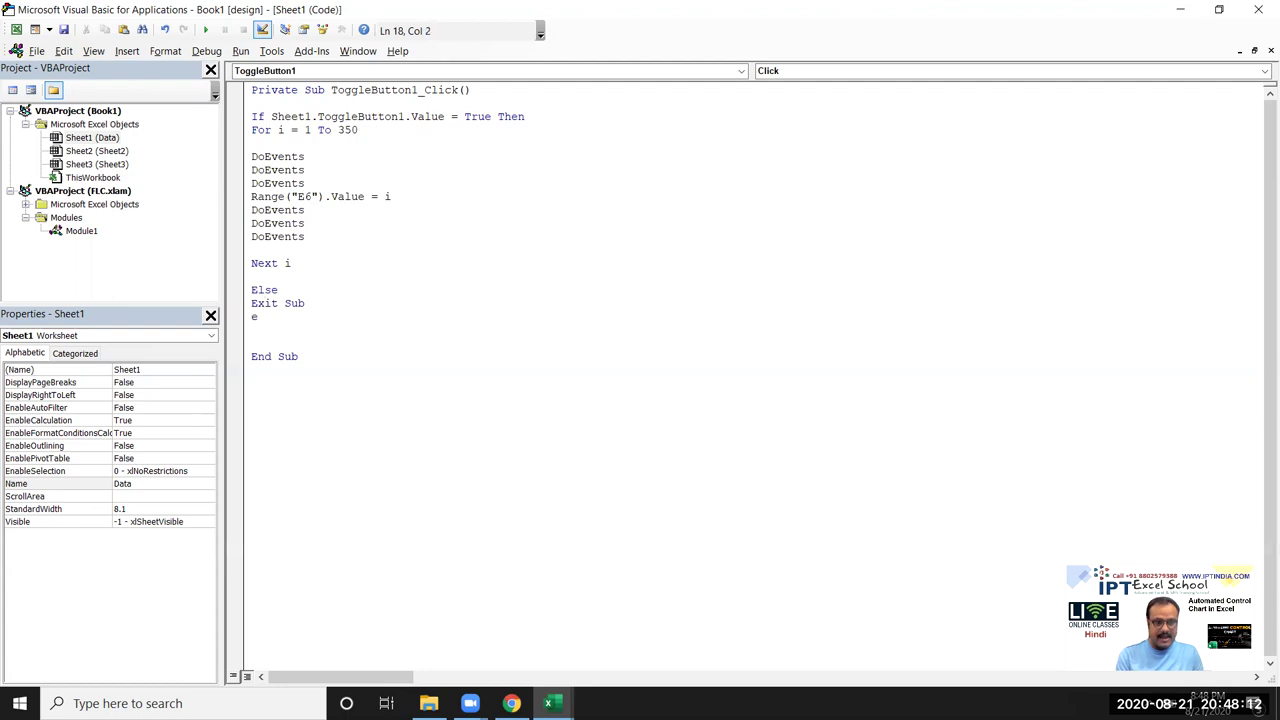
text(nd if)
key(Return)
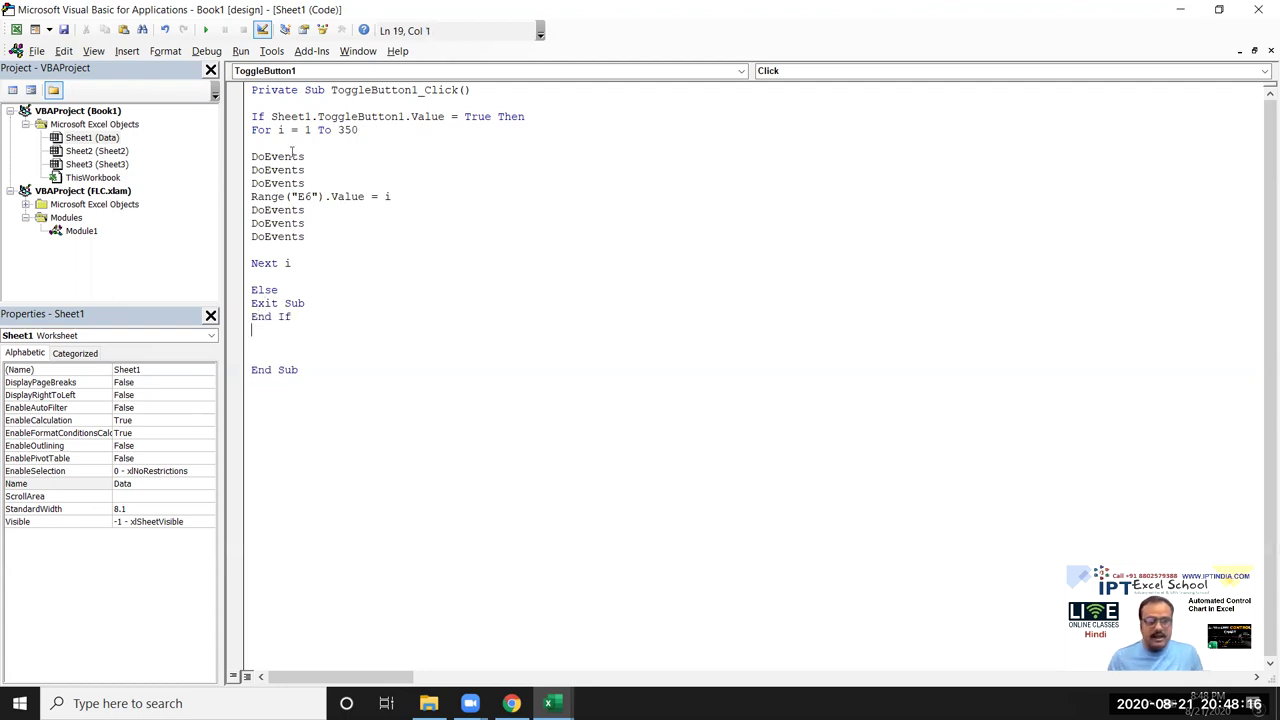
click(251, 130)
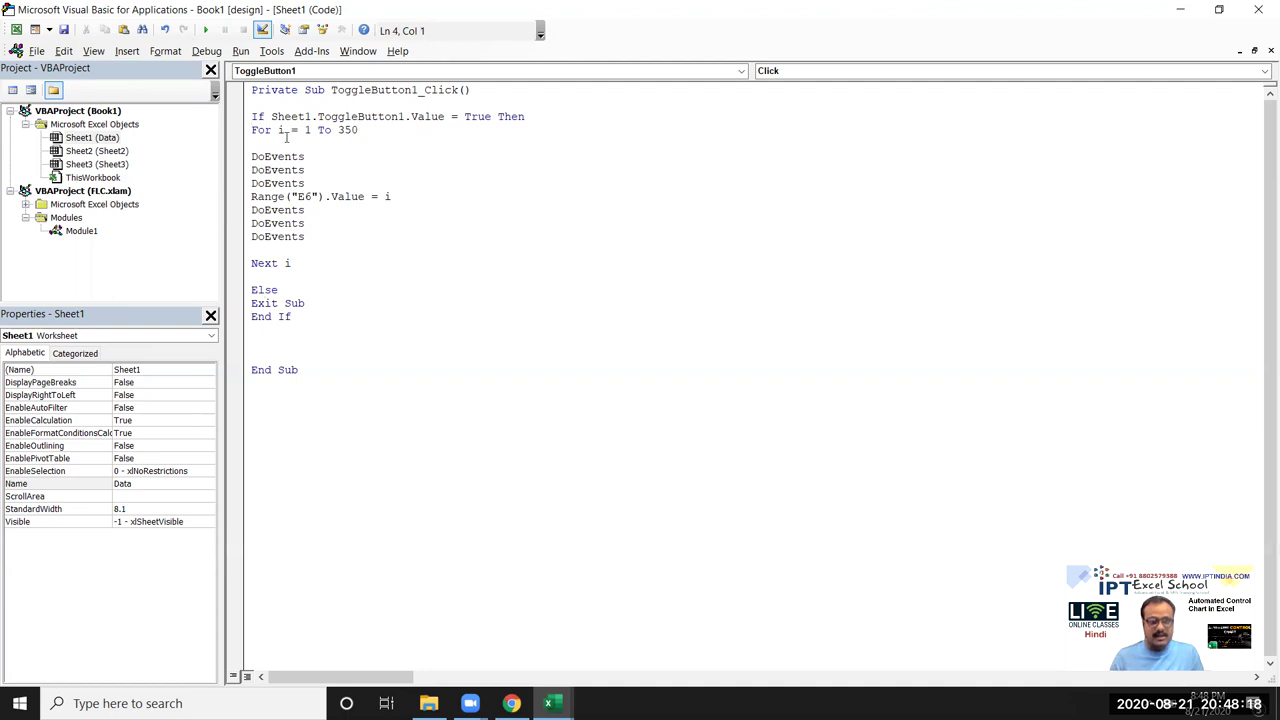
Add Sheet1.ToggleButton1.Caption = "Stop" above the For loop
key(Return)
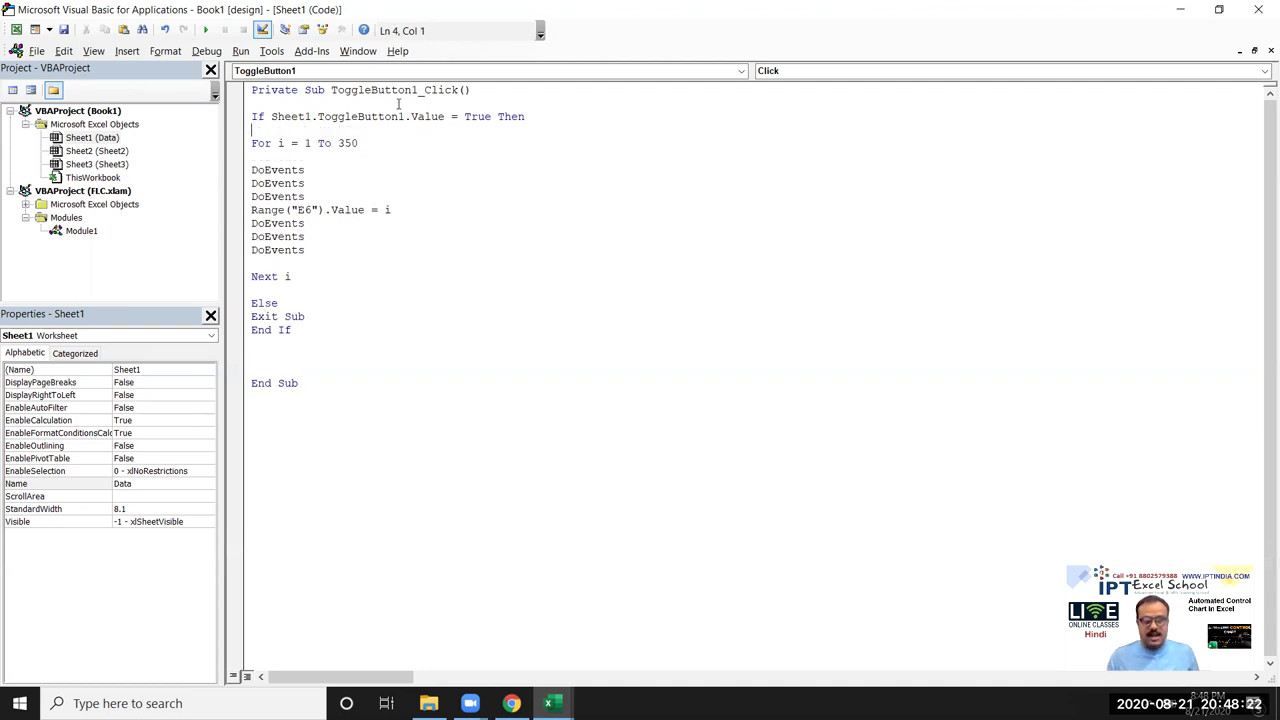
click(289, 131)
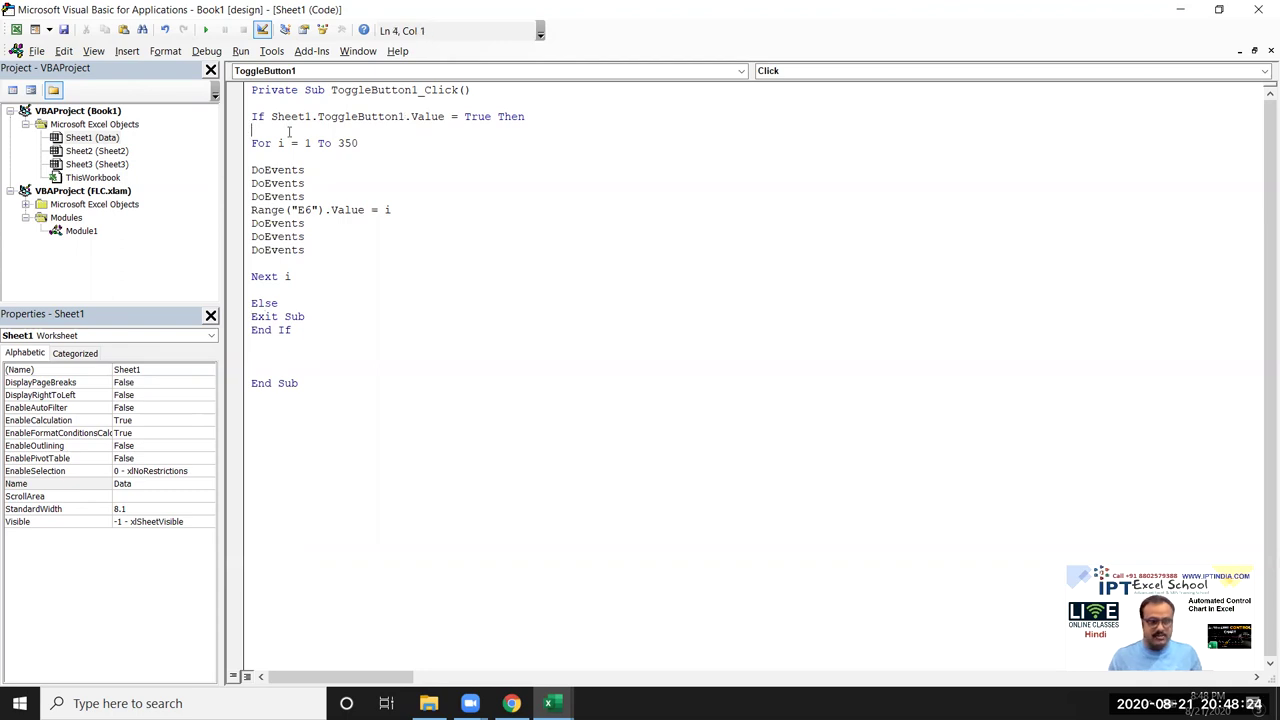
text(sheet1)
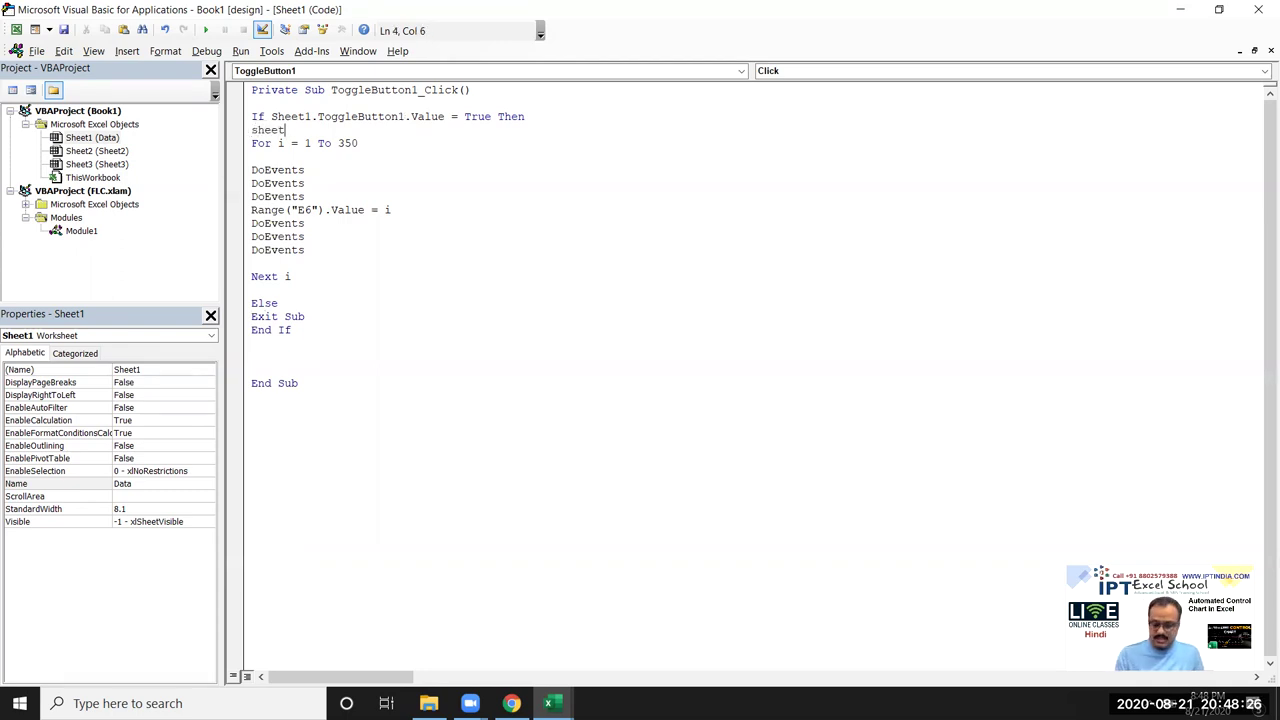
text(.)
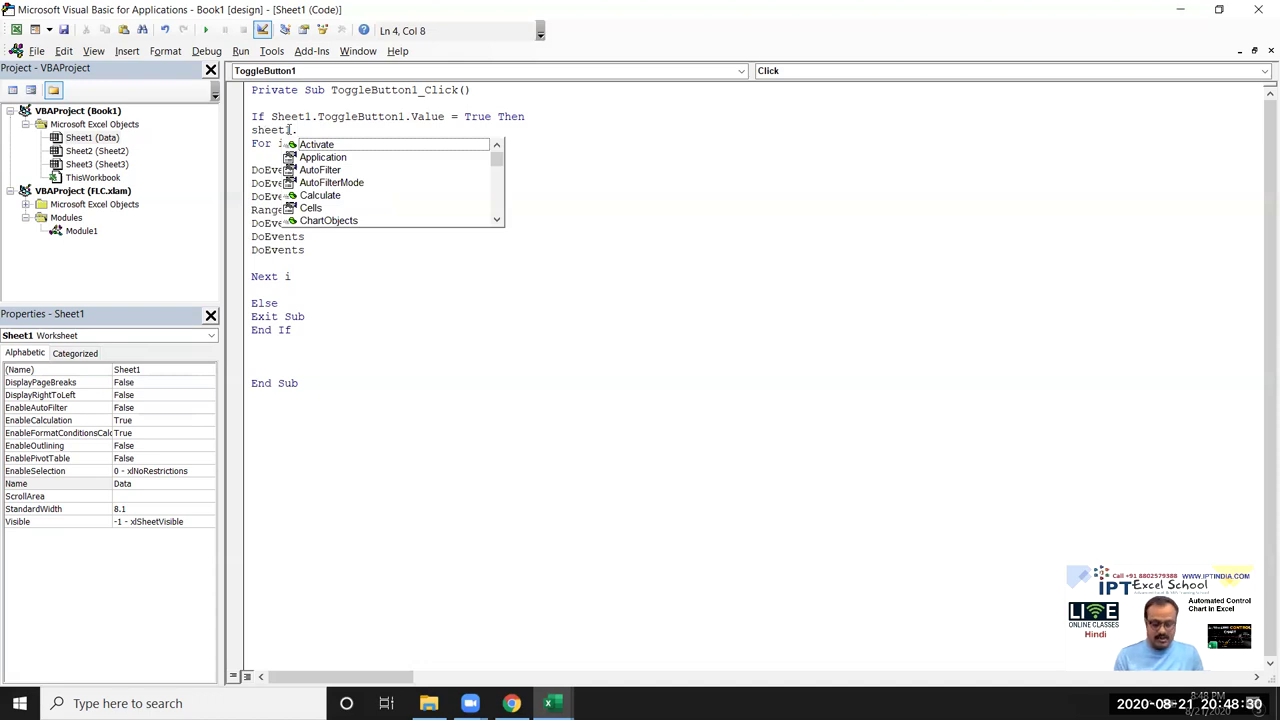
text(to)
key(Tab)
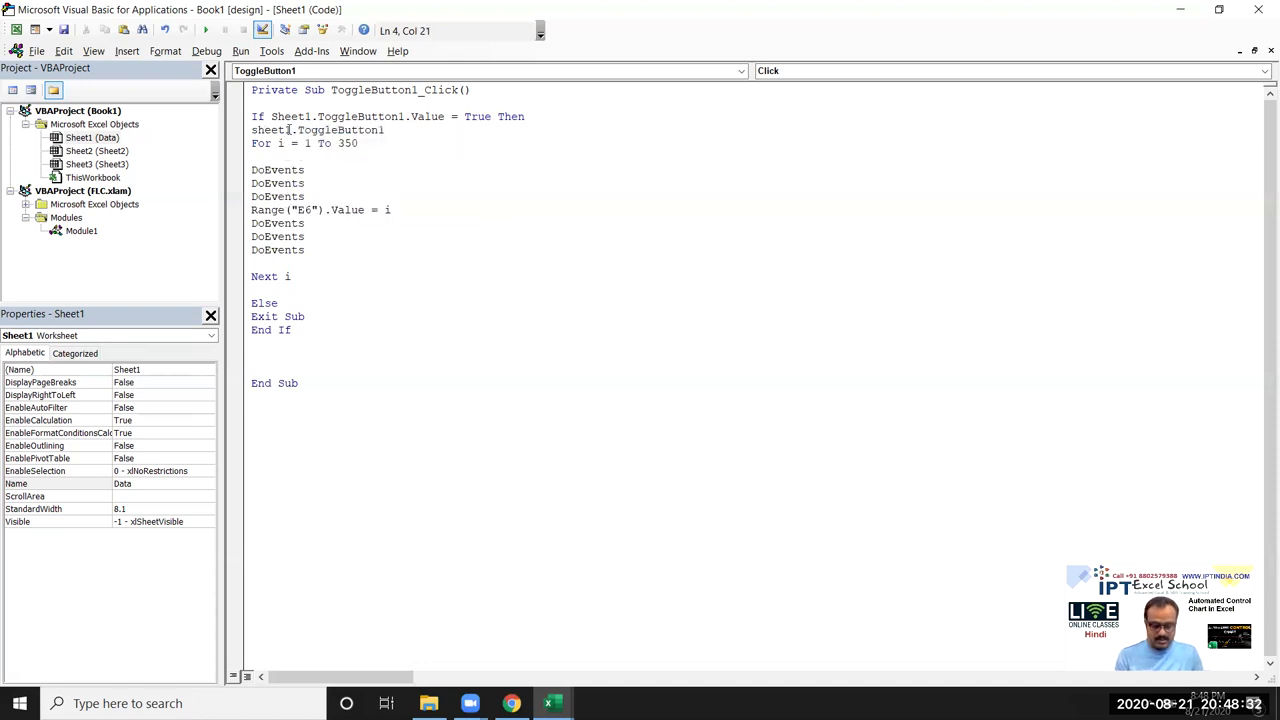
text(.c)
key(Tab)
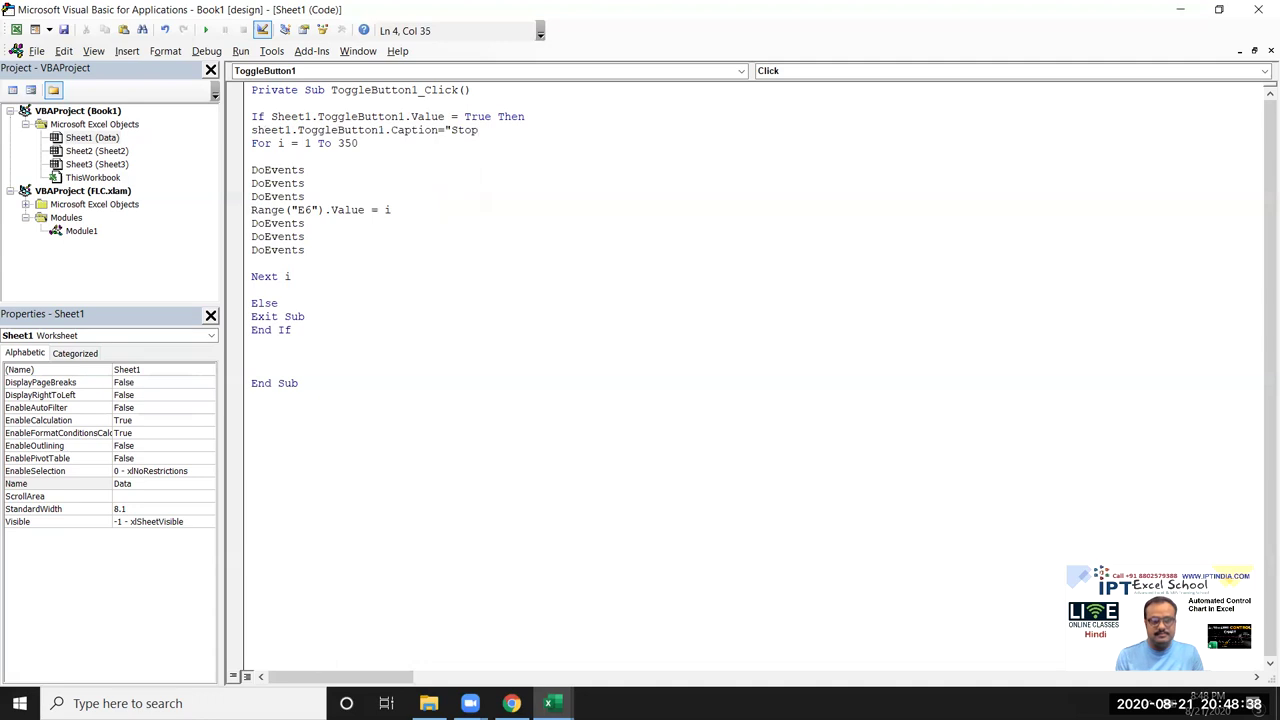
Copy the caption line under Else, changing it to "Start", and return to Excel
click(251, 170)
drag(497, 130, 245, 130)
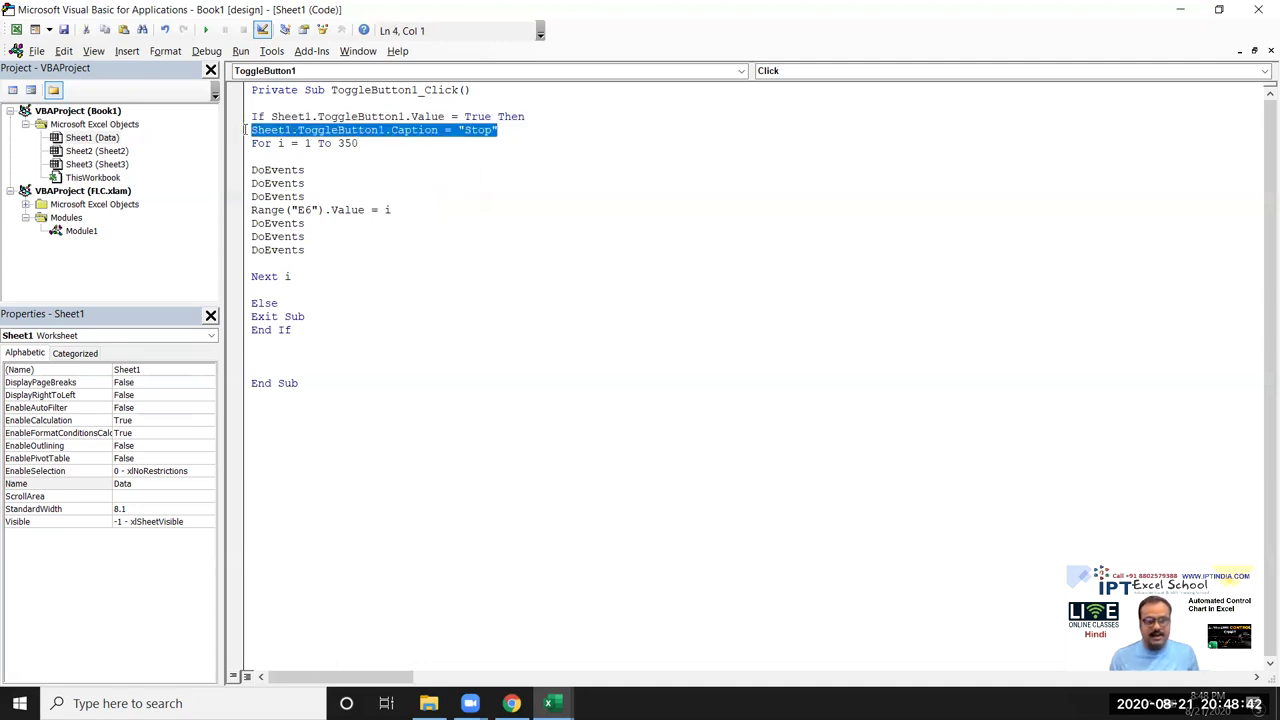
key(ctrl+c)
click(285, 303)
key(Return)
key(ctrl+v)
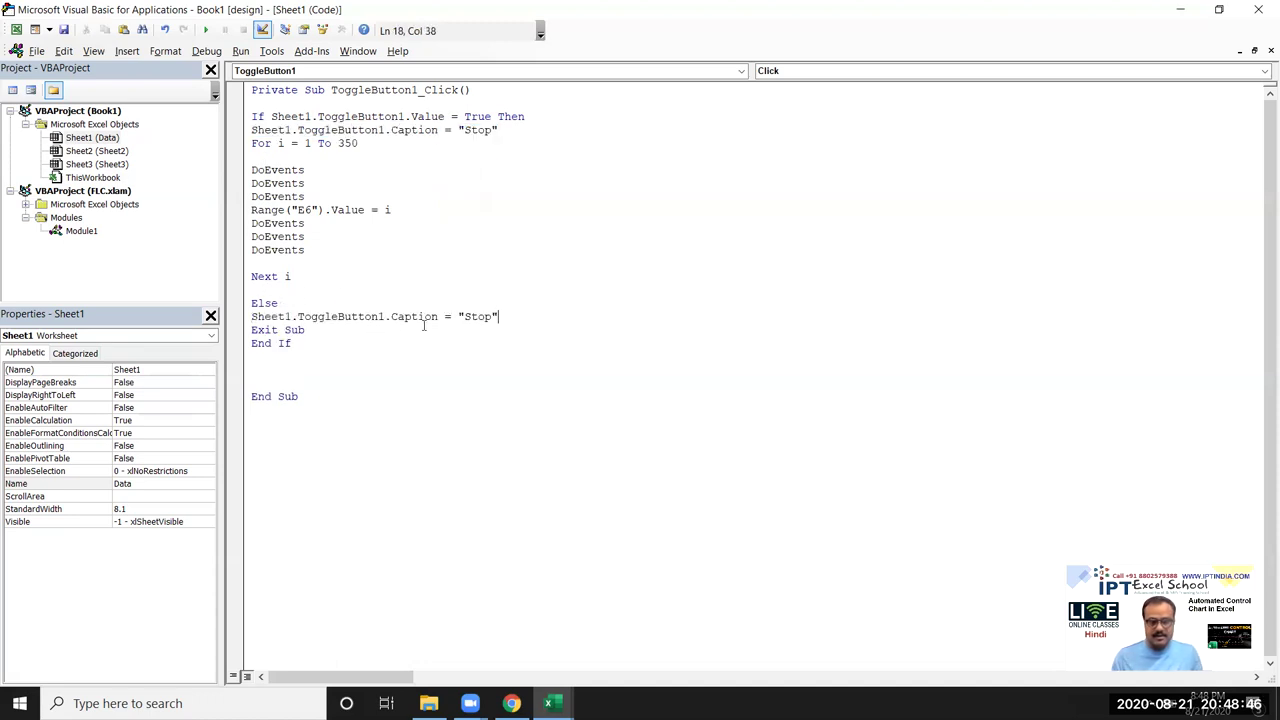
double_click(479, 317)
text(Start)
click(432, 364)
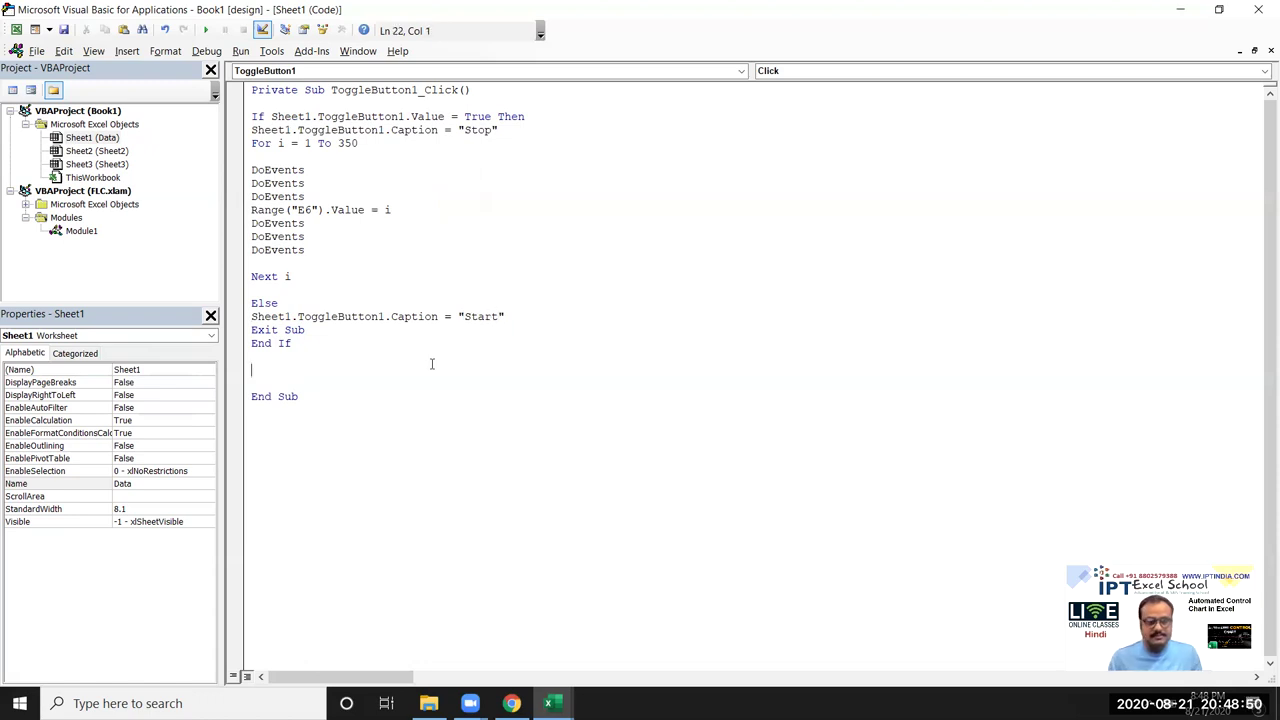
key(alt+F11)
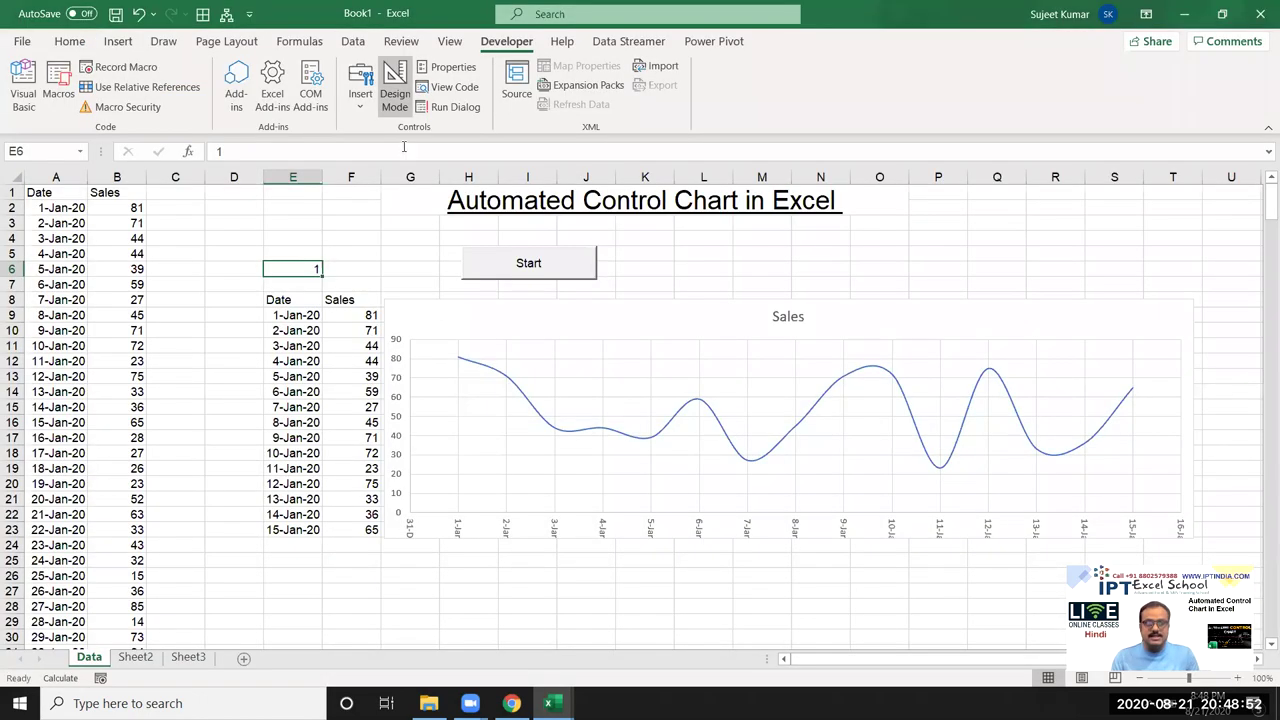
Leave design mode and toggle the scrolling chart loop on and off several times
click(400, 108)
click(306, 220)
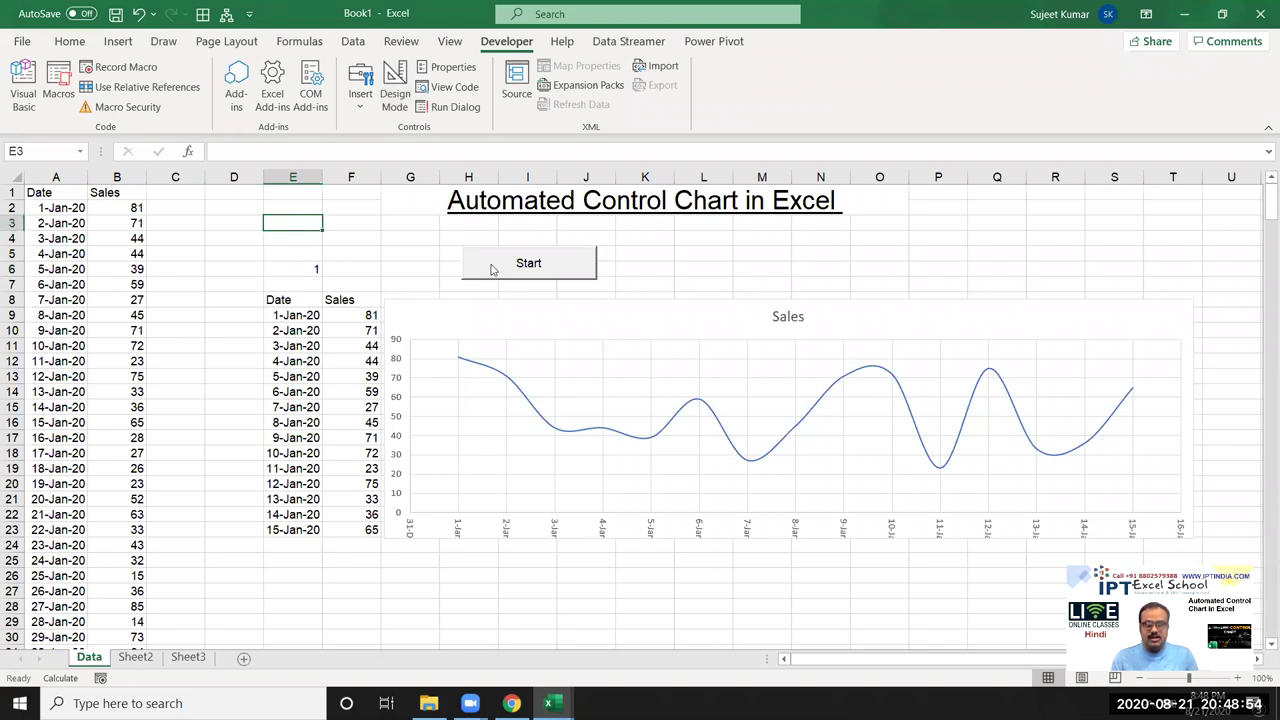
click(510, 266)
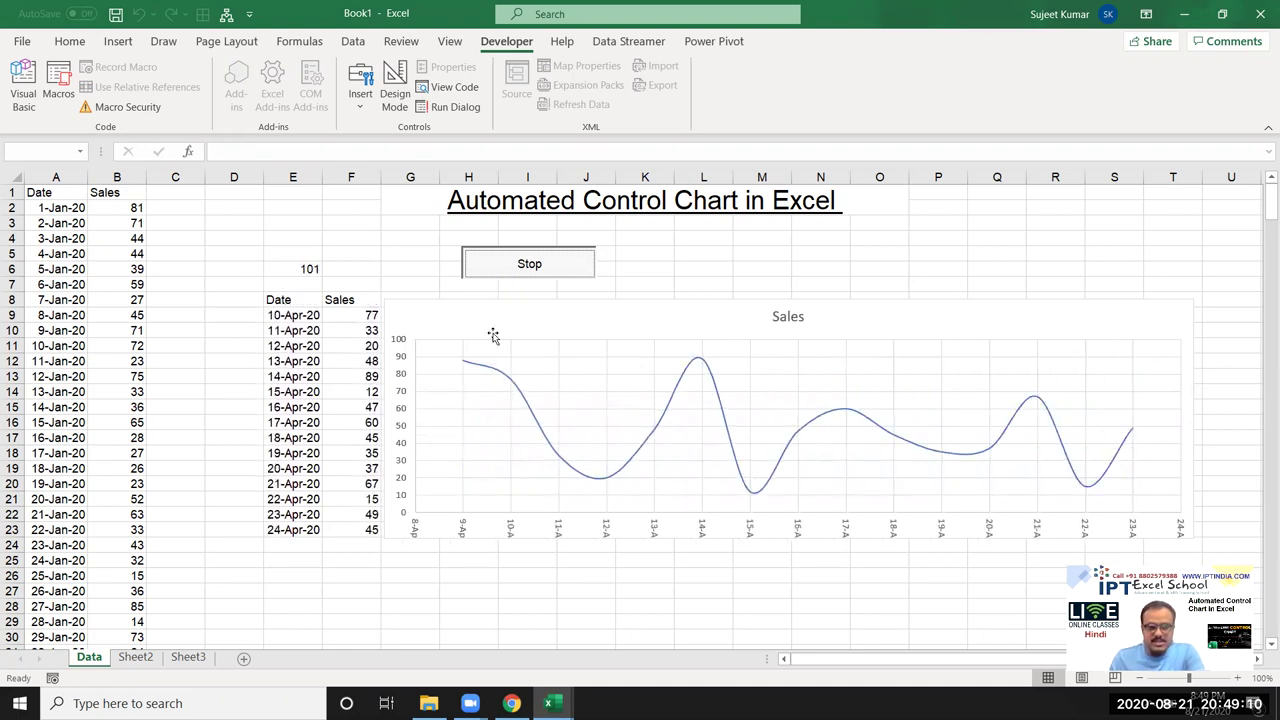
click(488, 268)
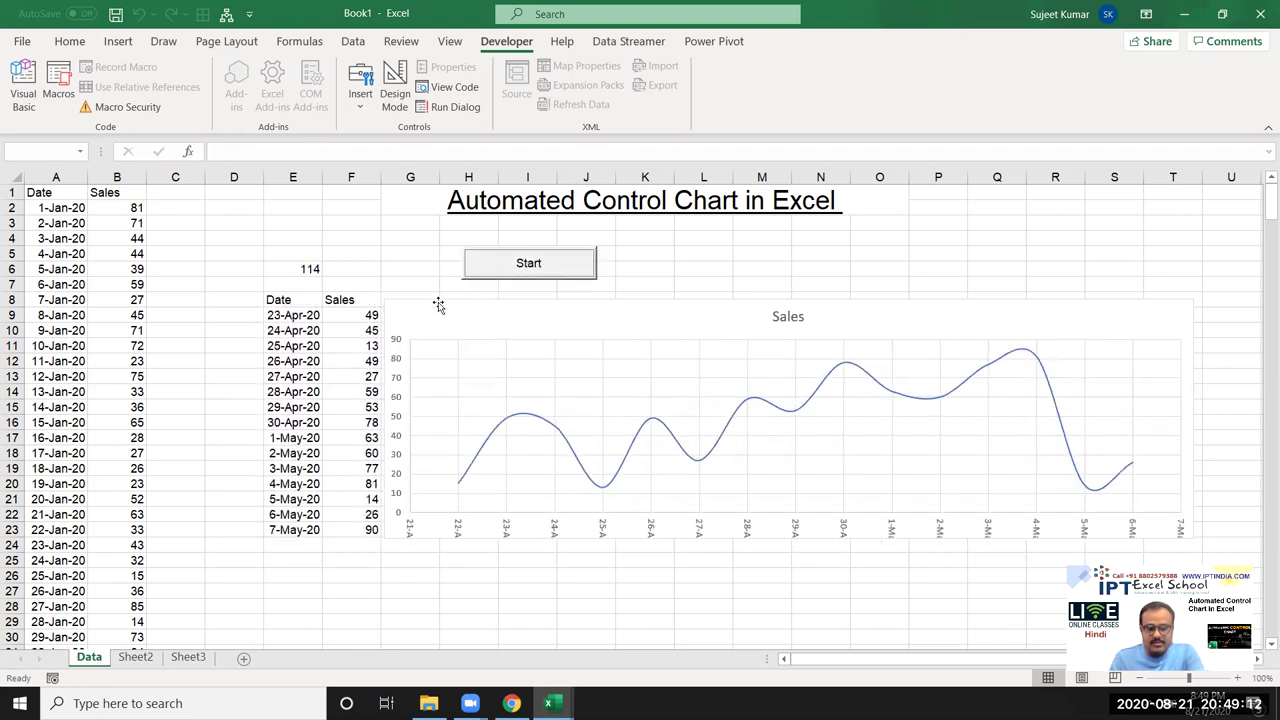
click(503, 278)
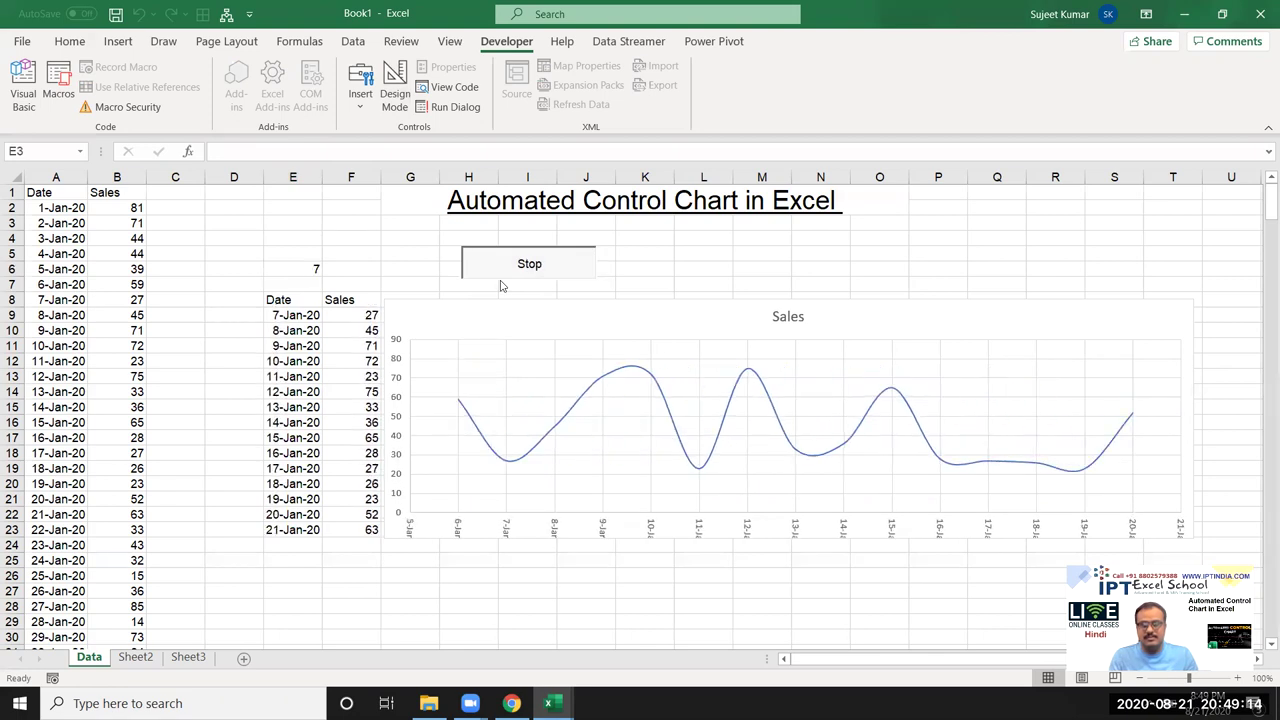
click(492, 278)
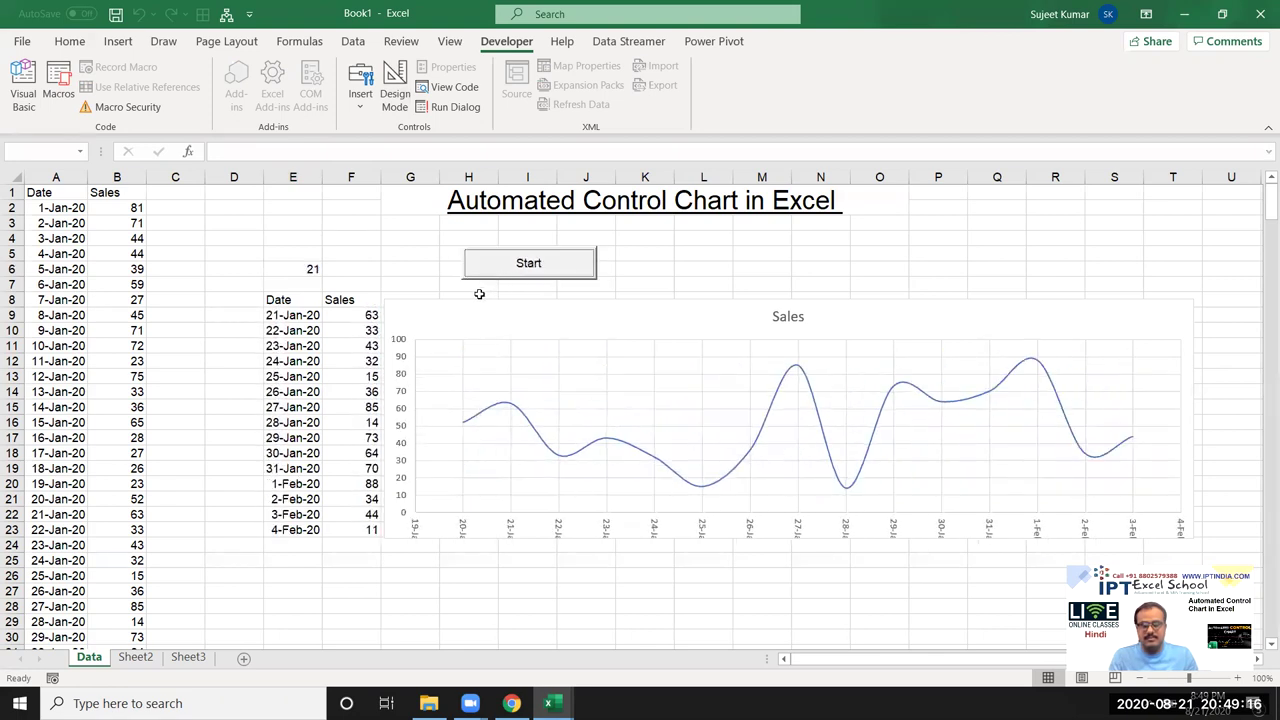
click(378, 281)
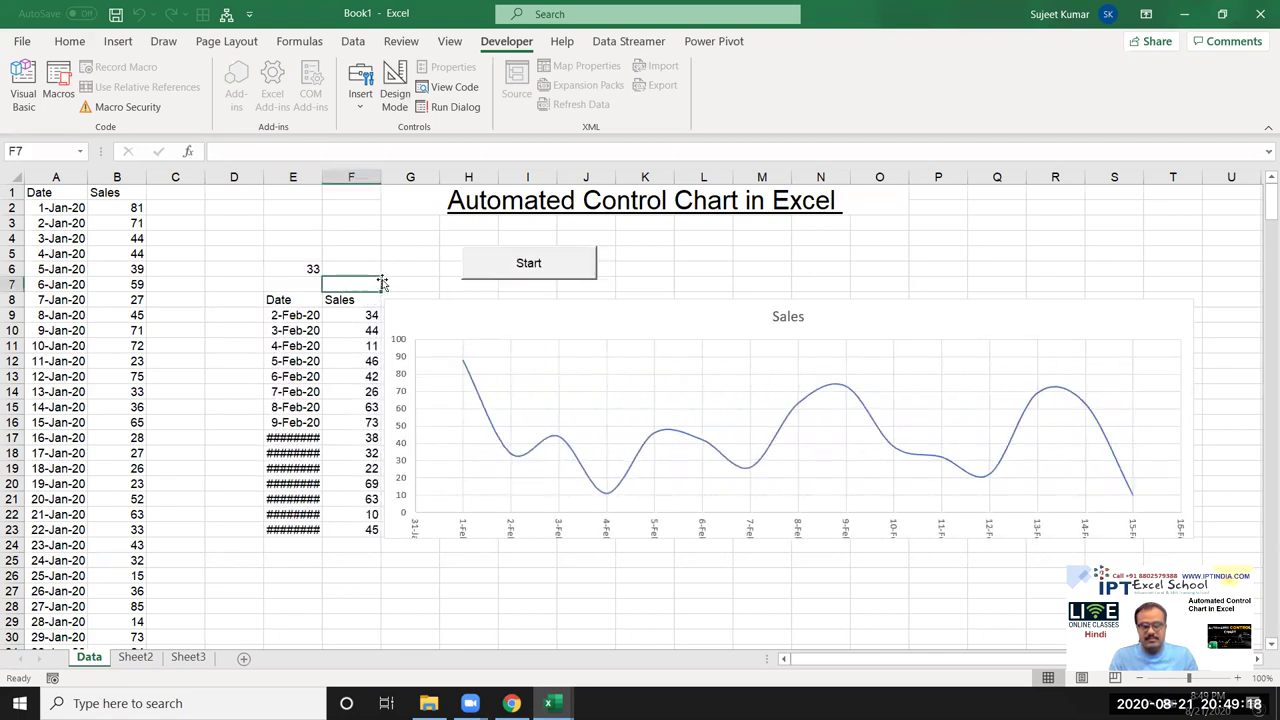
click(476, 290)
click(503, 274)
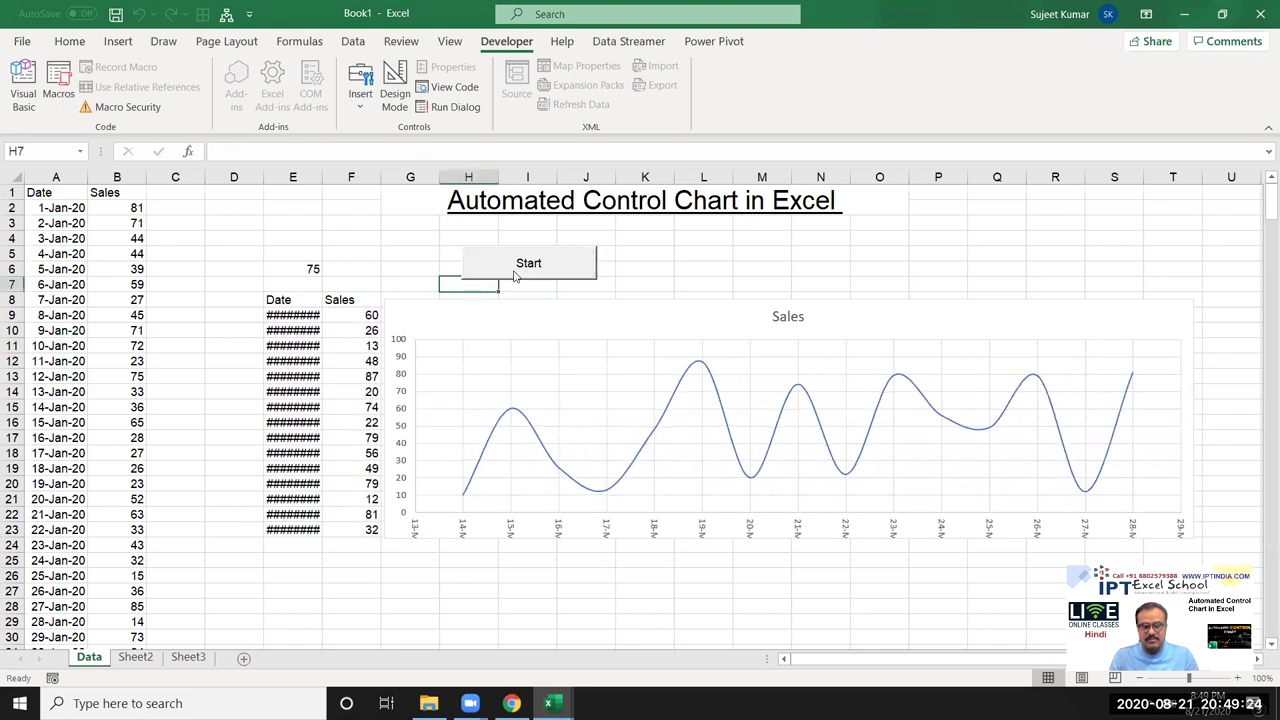
click(515, 276)
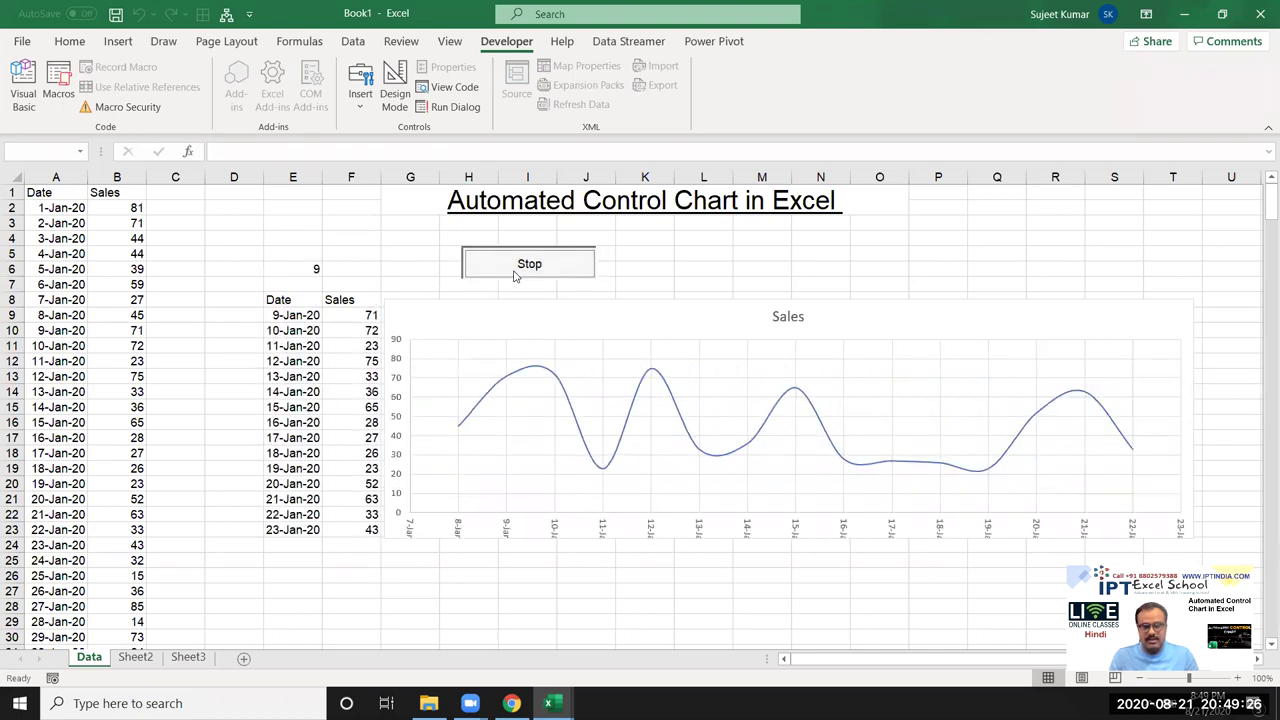
click(514, 274)
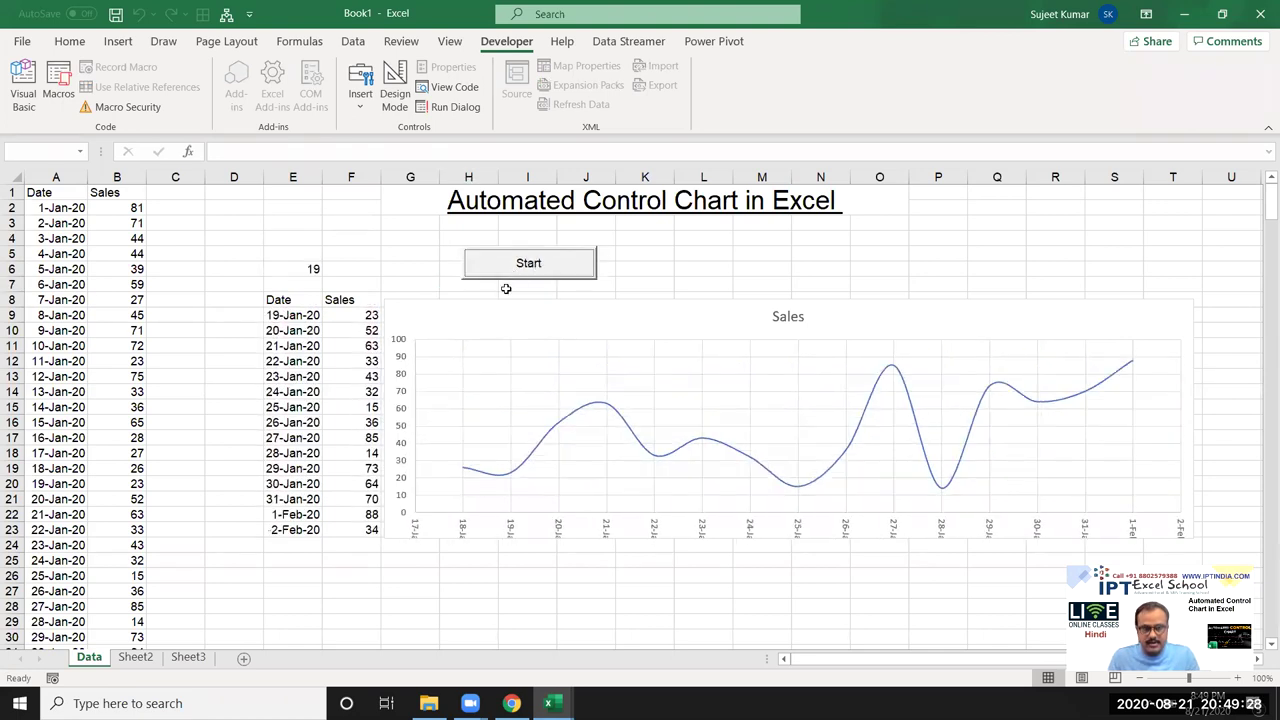
click(374, 284)
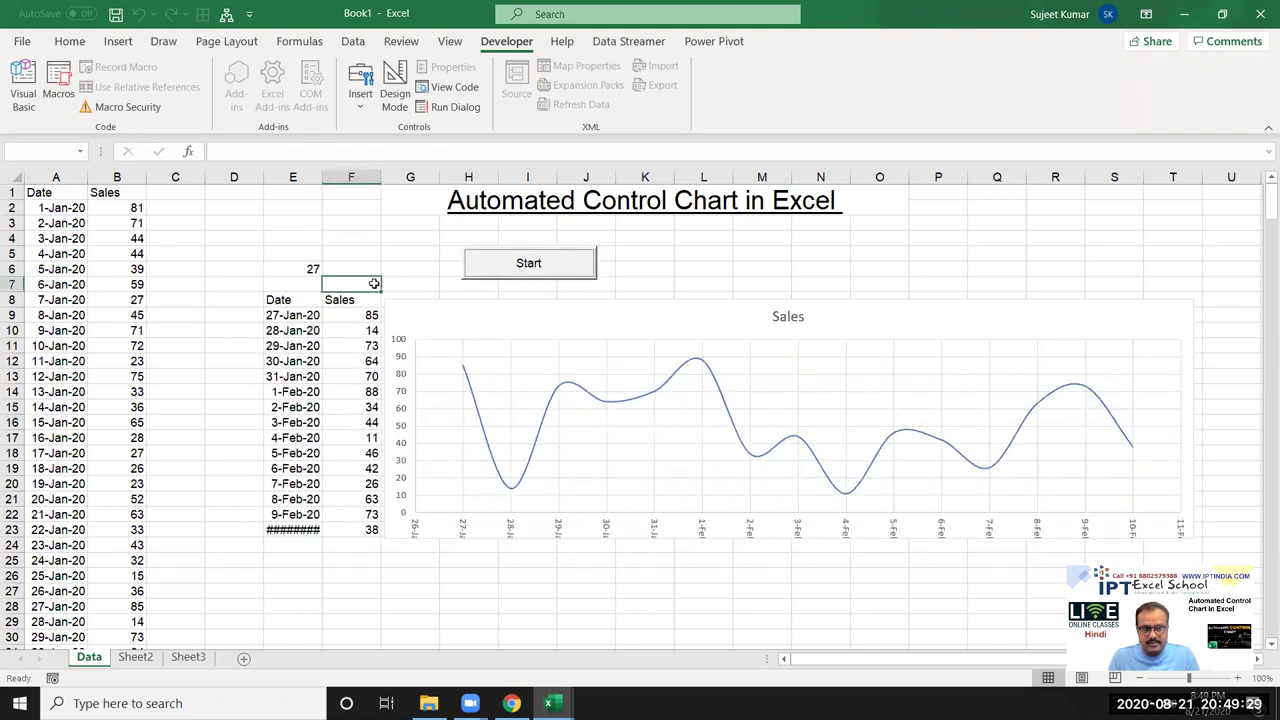
click(518, 272)
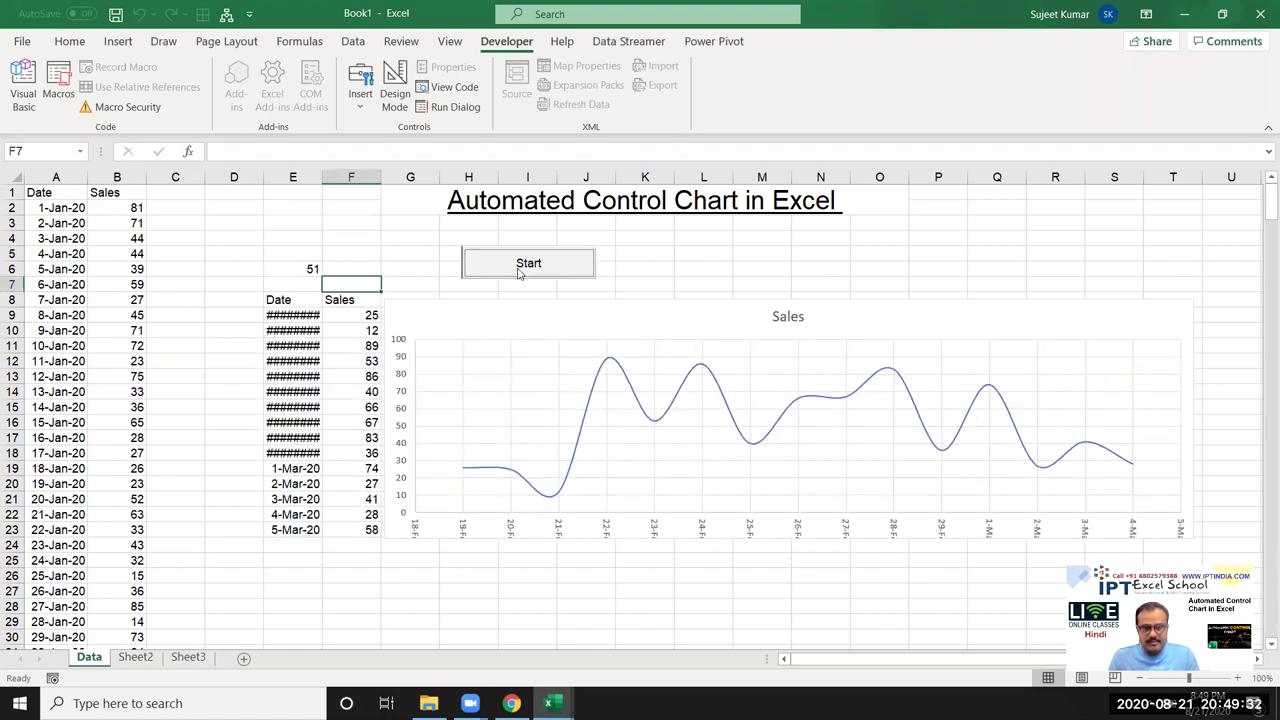
click(518, 272)
Inspect the OFFSET formulas in F9 and E13, autofit column E, and rerun the loop
click(371, 313)
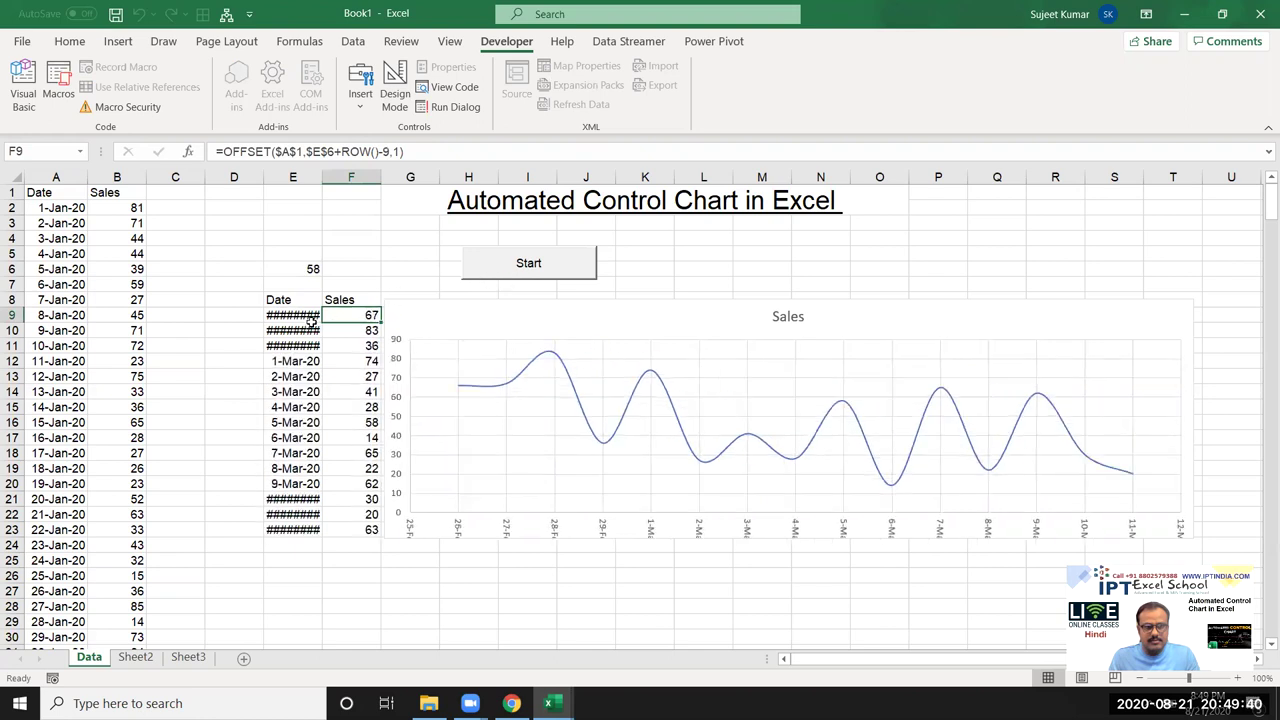
click(293, 376)
click(491, 274)
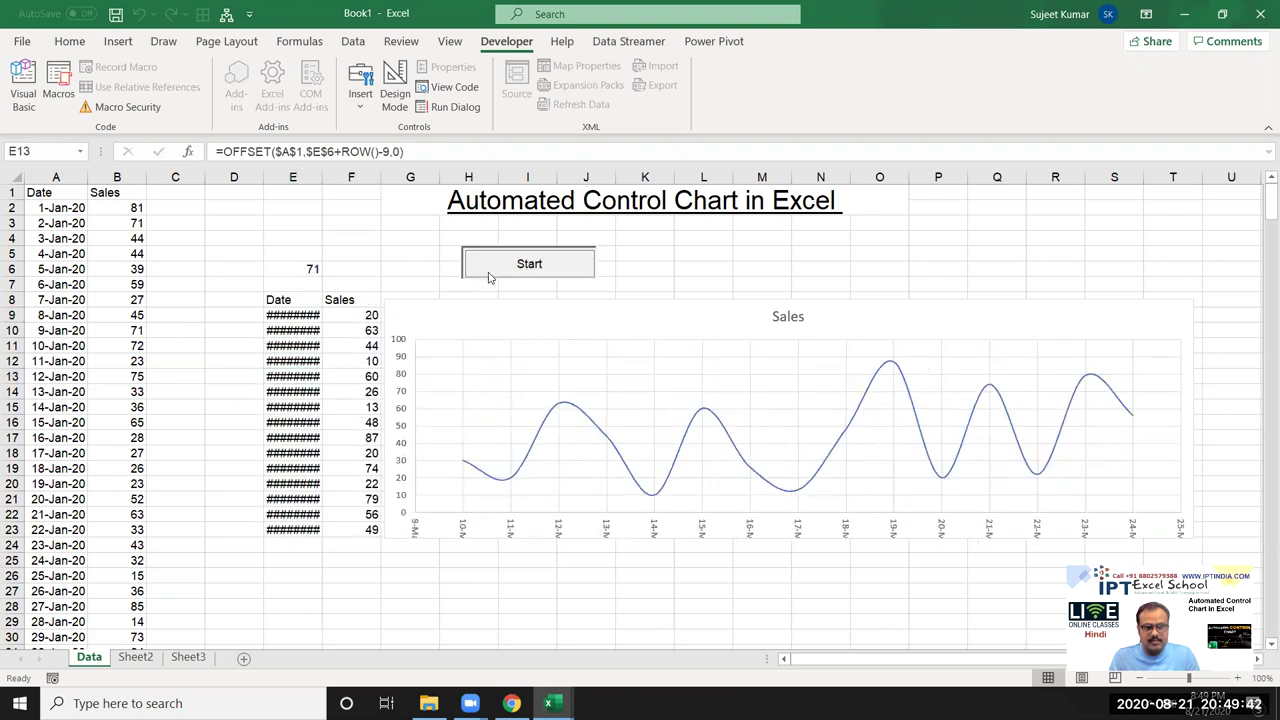
click(553, 272)
click(352, 300)
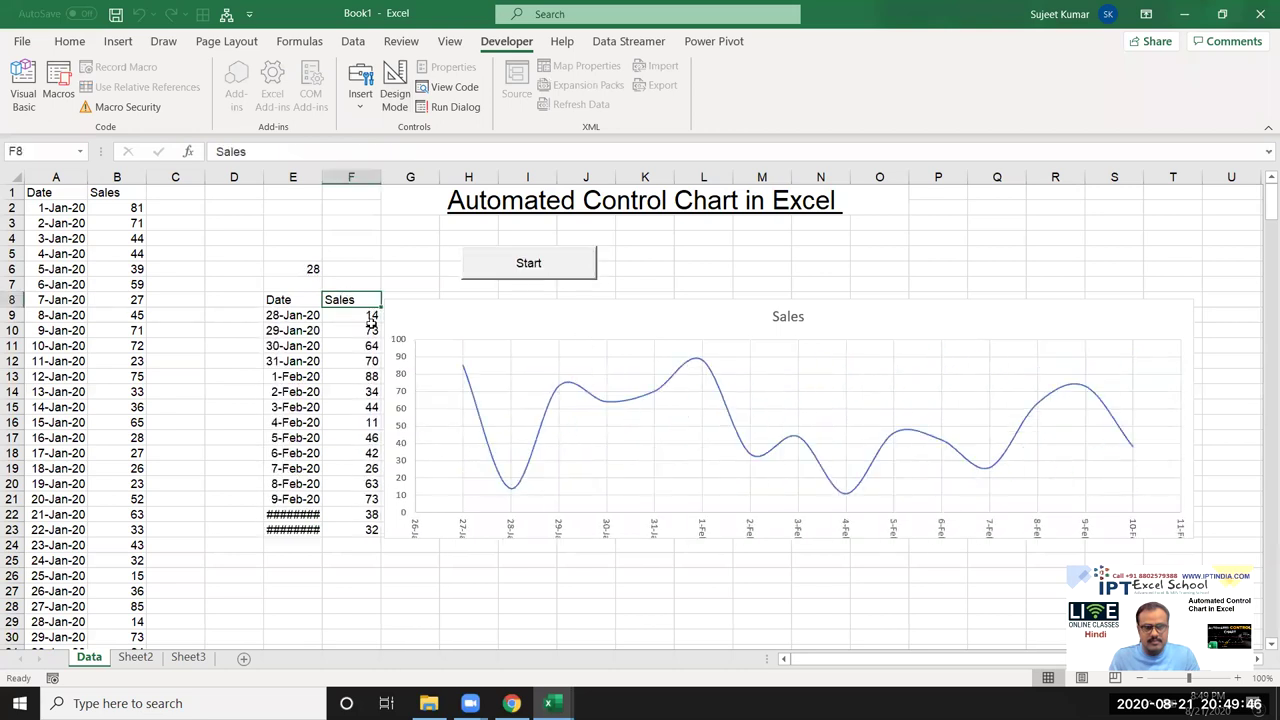
click(520, 281)
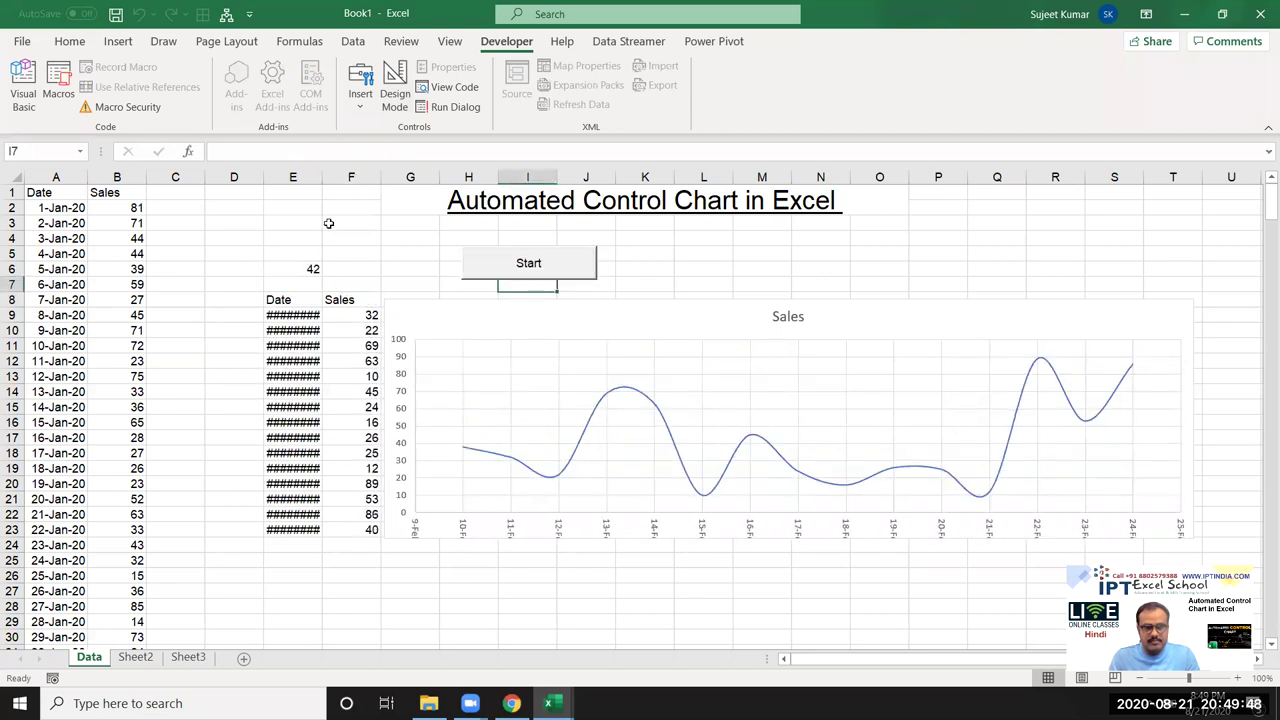
double_click(320, 178)
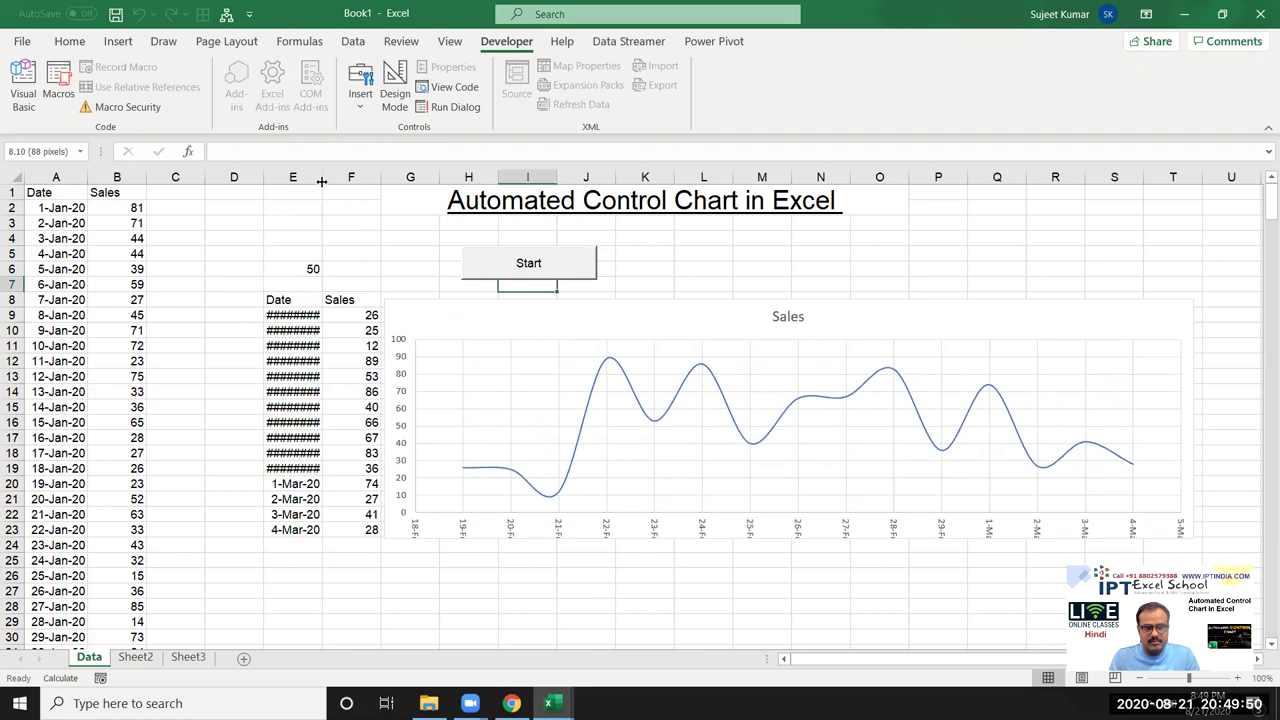
click(512, 265)
click(512, 265)
click(514, 288)
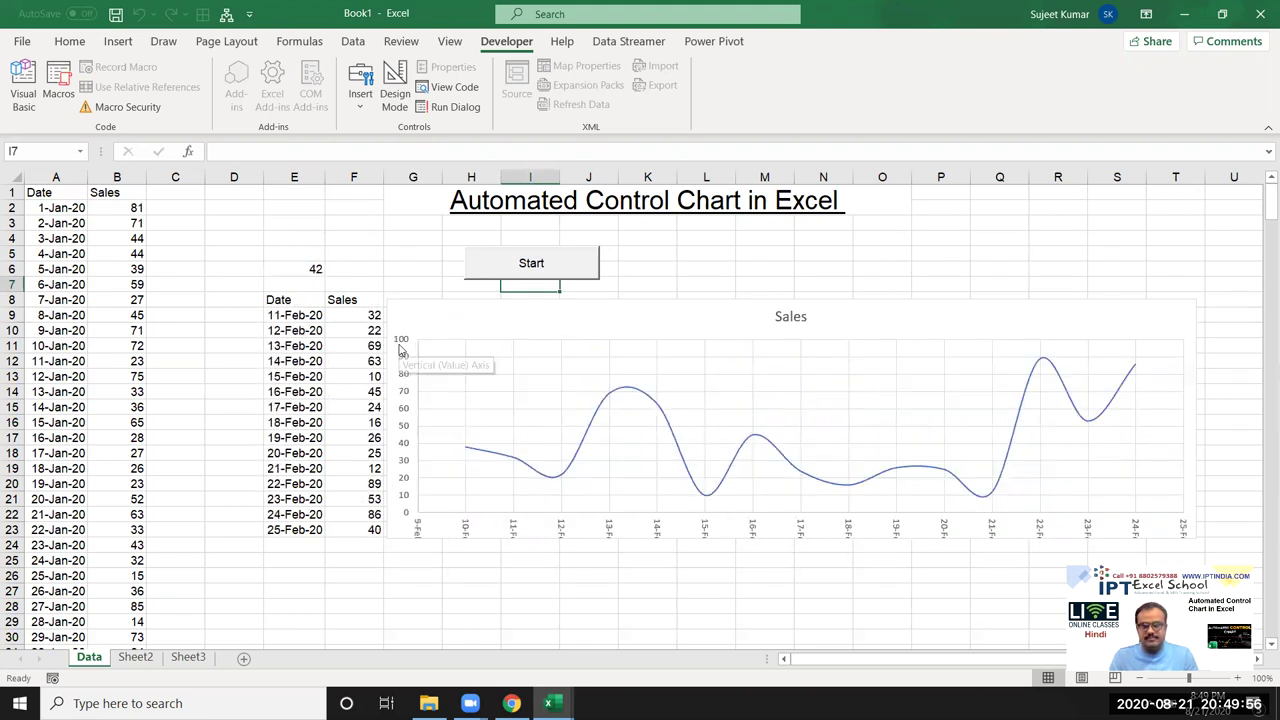
Reset the running macro in the VBA editor
key(alt+F11)
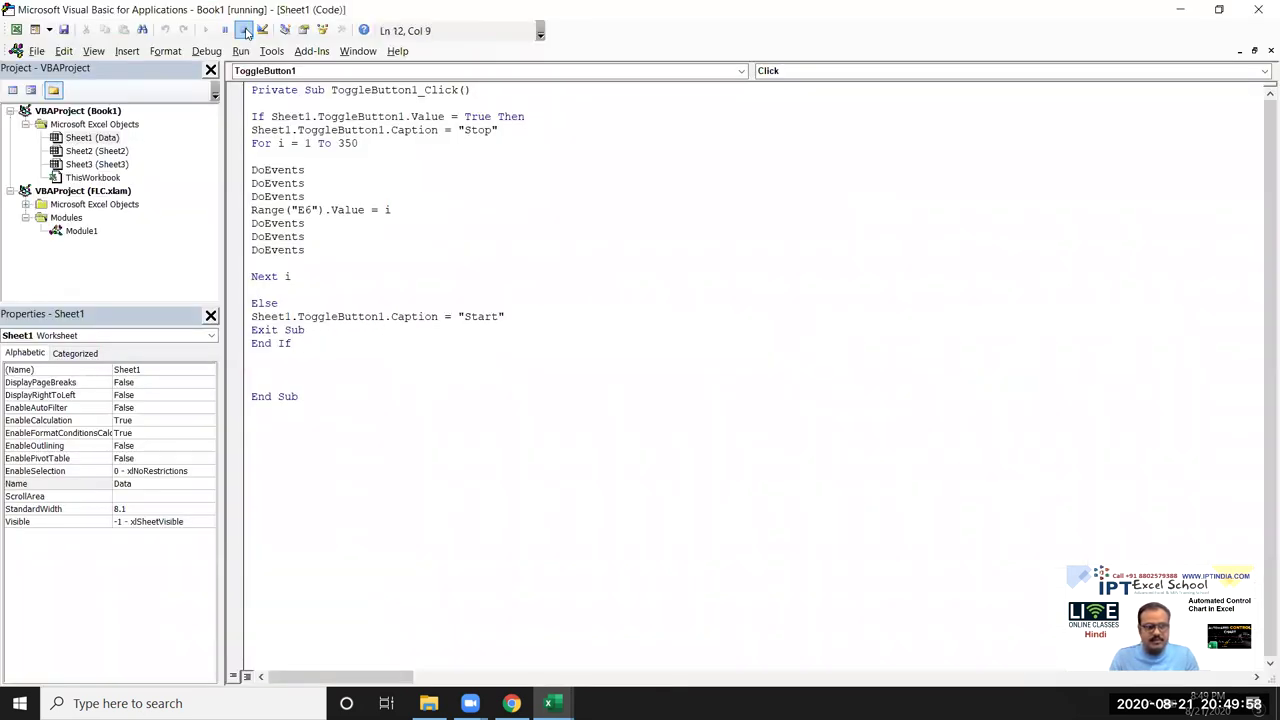
click(243, 30)
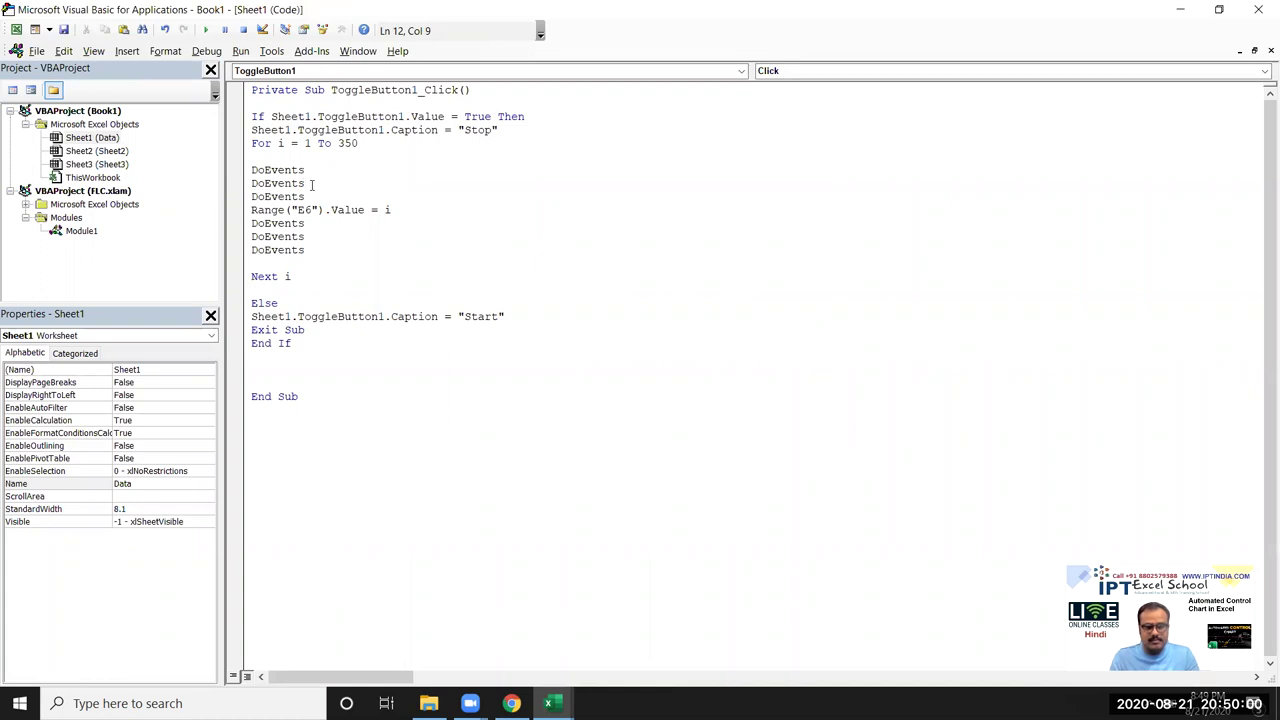
key(alt+F11)
key(alt+F11)
key(alt+F11)
key(alt+F11)
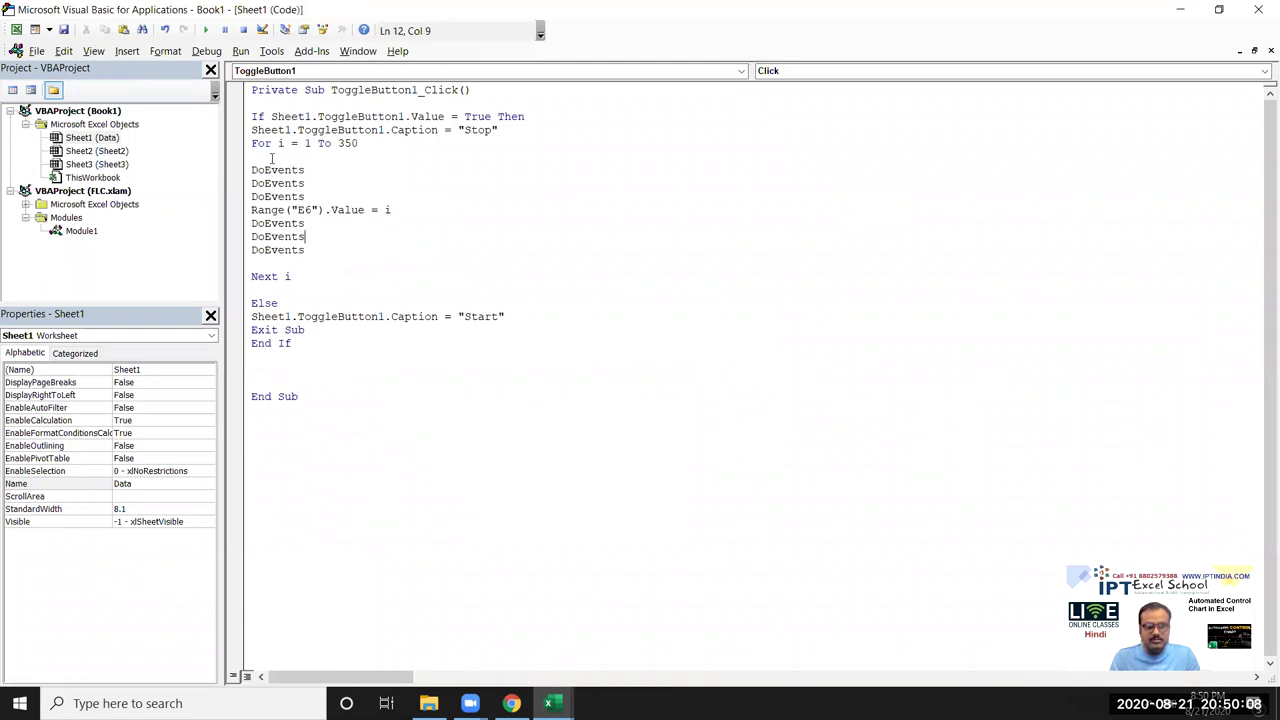
Insert If Sheet1.ToggleButton1.Value = fasle Then / Exit Sub / End If above Next i
click(270, 157)
drag(496, 117, 272, 117)
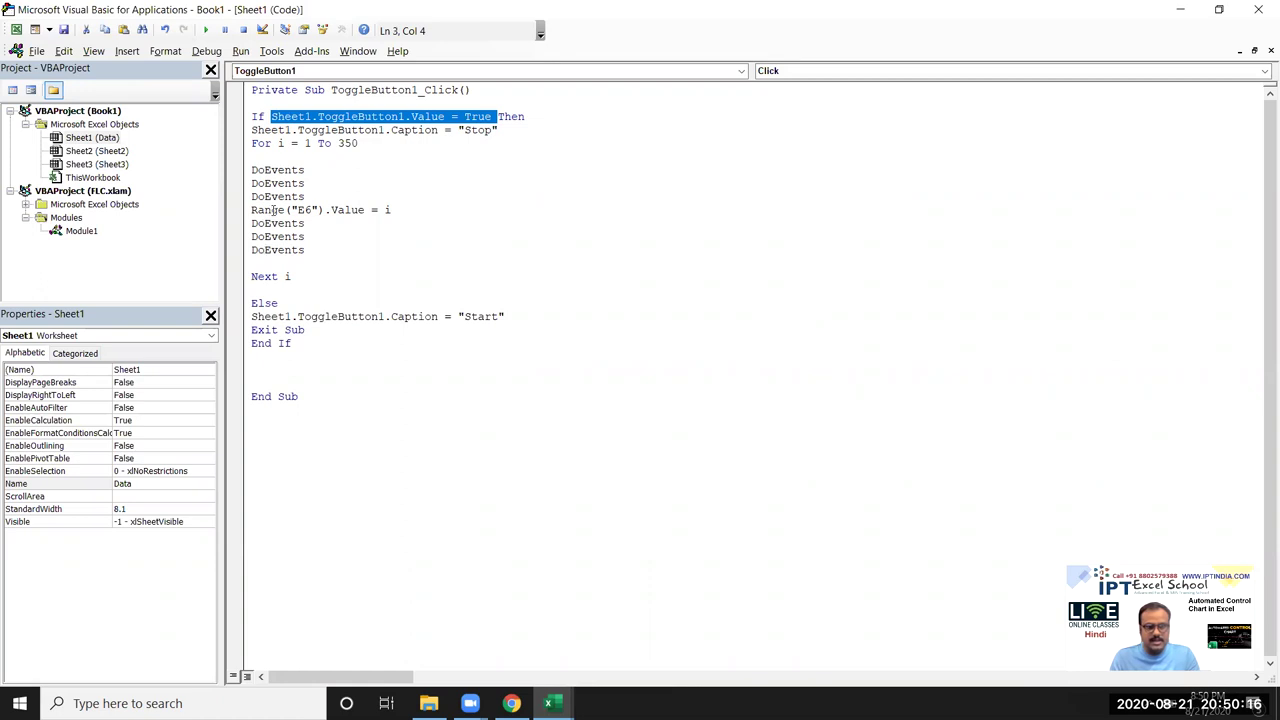
click(271, 267)
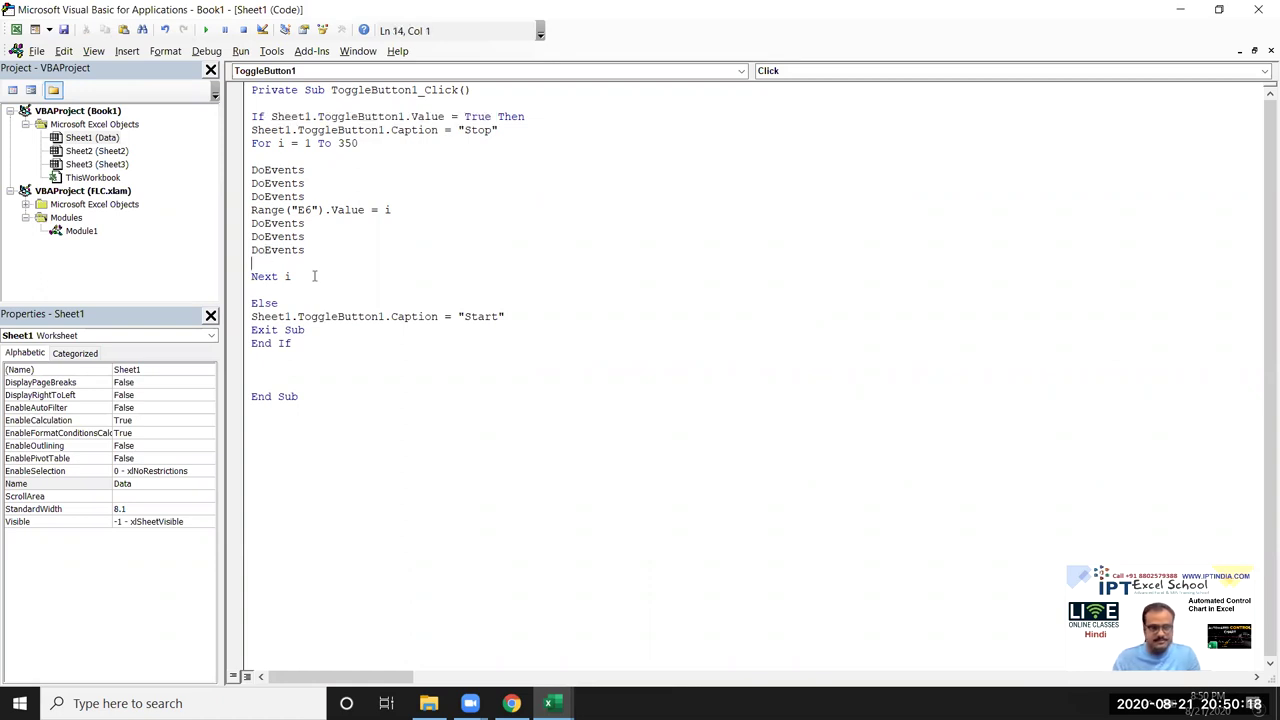
key(Return)
click(252, 276)
text(f)
text(Sheet1.ToggleButton1.Value = True)
text(t)
key(BackSpace)
key(BackSpace)
key(BackSpace)
key(BackSpace)
key(BackSpace)
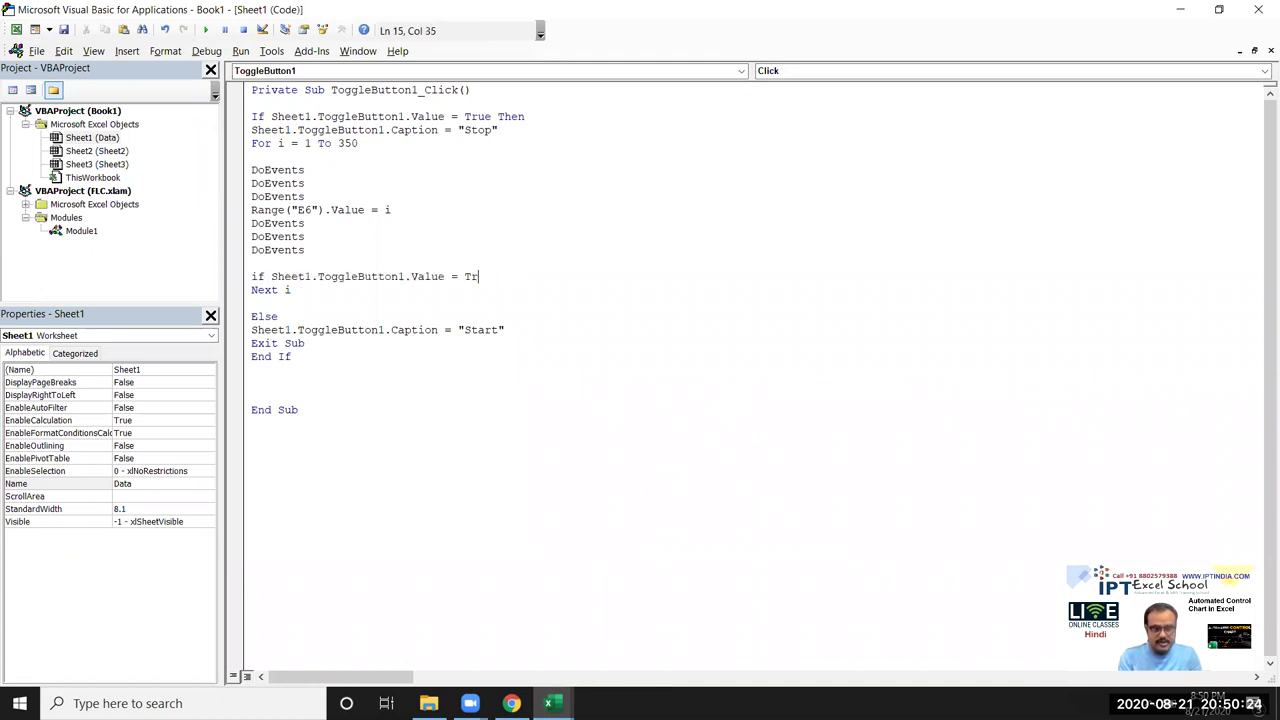
text(fasle then)
key(Return)
text(exit sub)
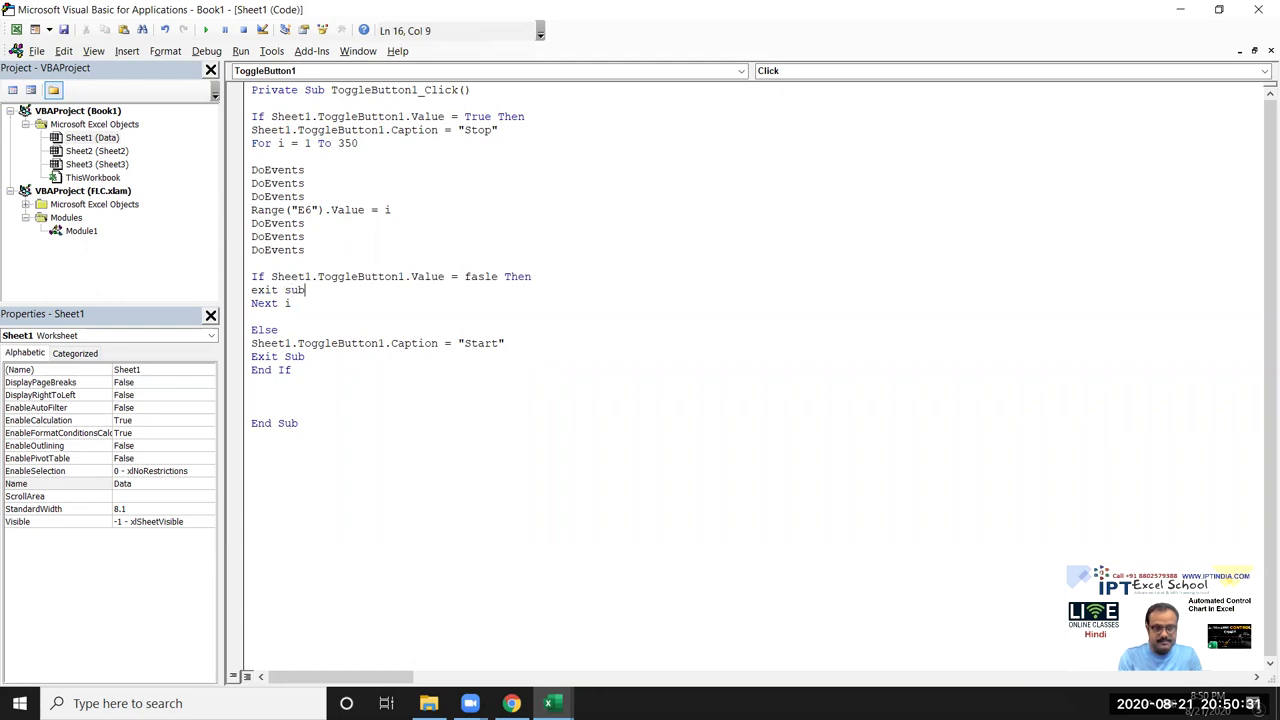
key(Return)
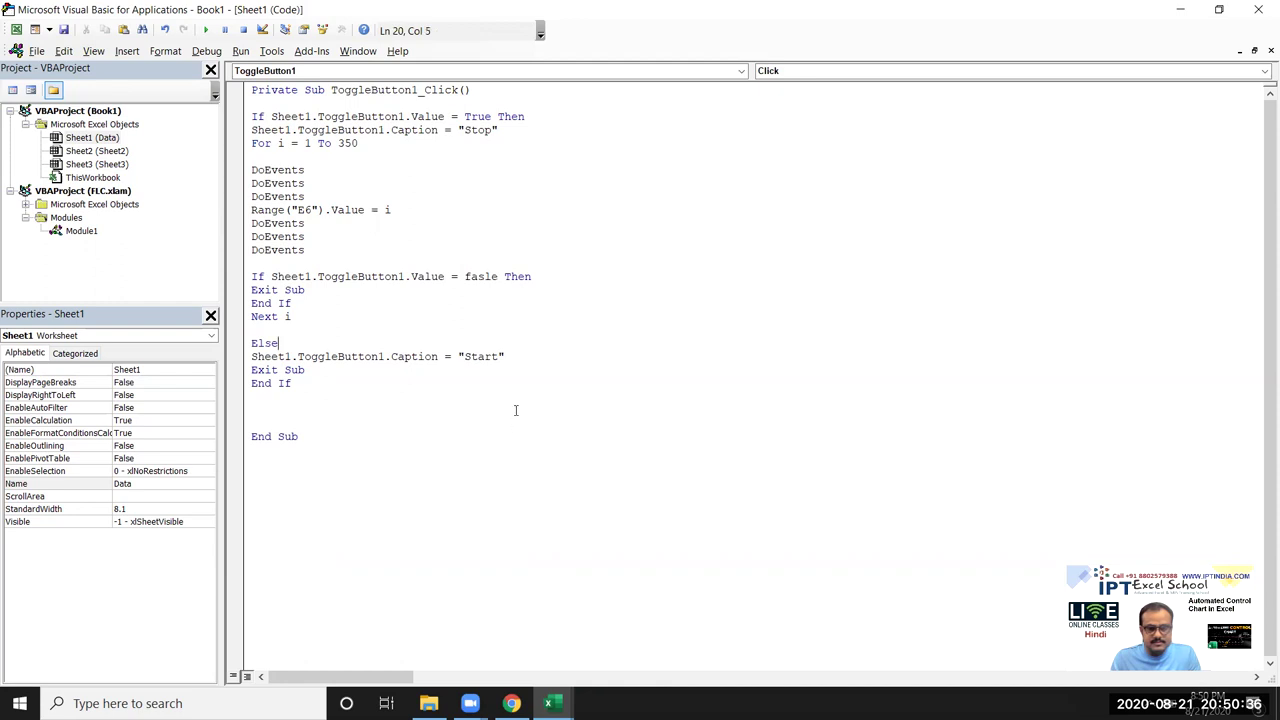
key(alt+F11)
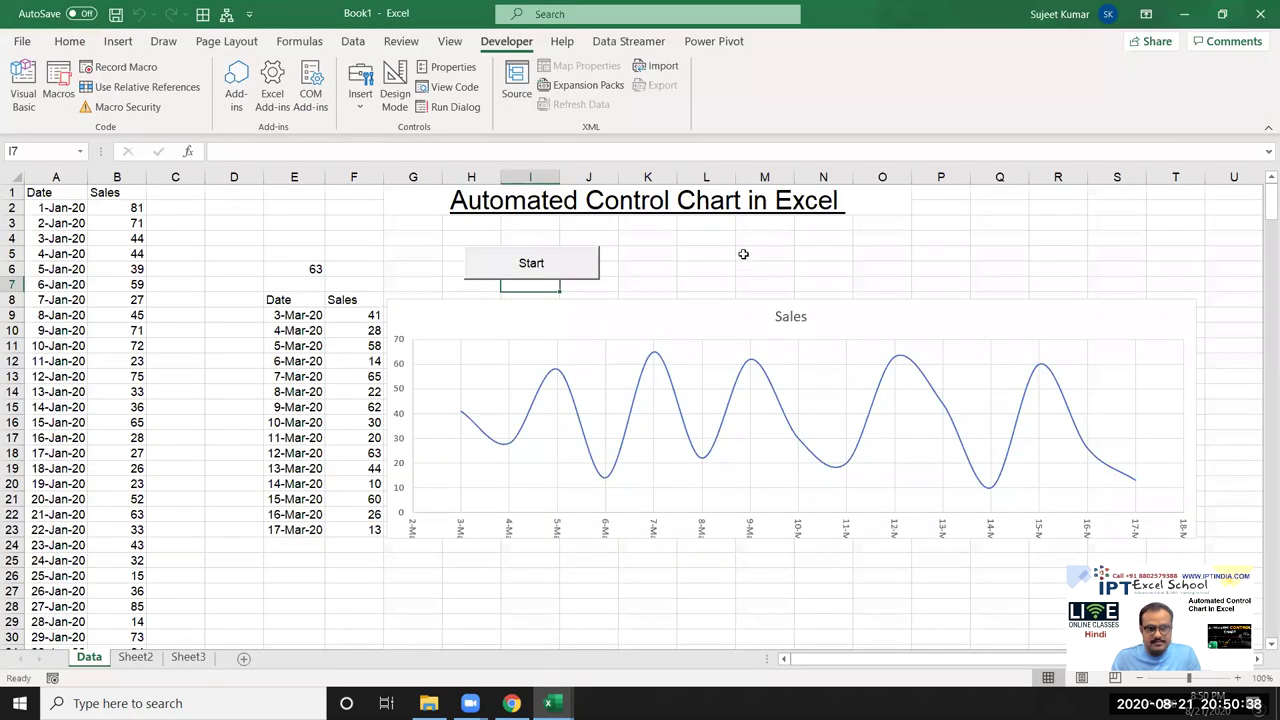
Start and stop the scrolling Sales chart with the toggle button several times
click(750, 253)
click(548, 272)
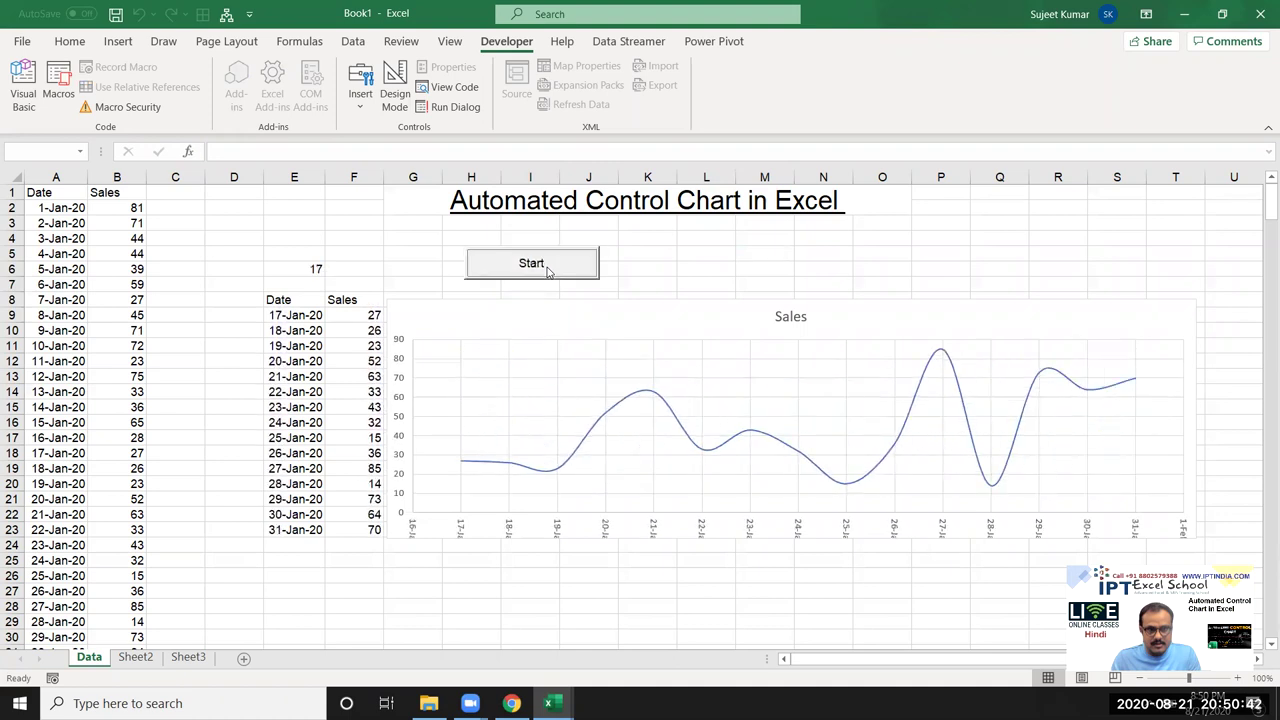
click(548, 272)
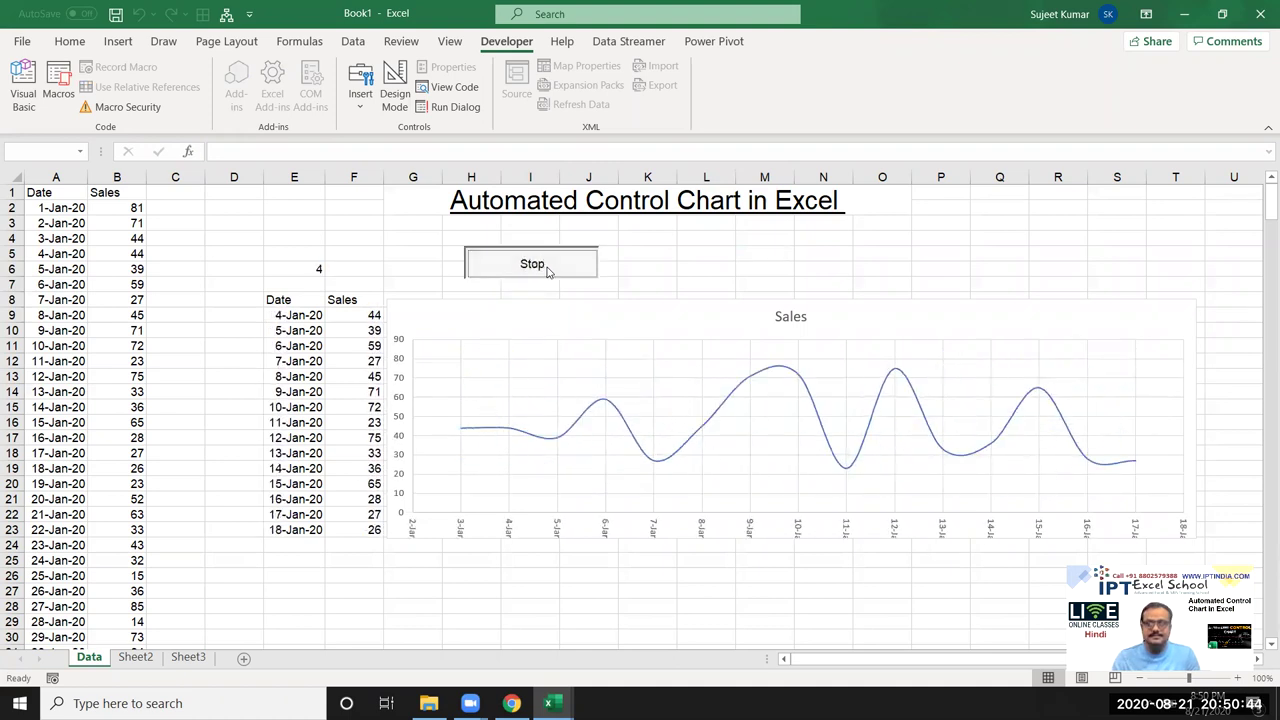
click(548, 272)
click(548, 272)
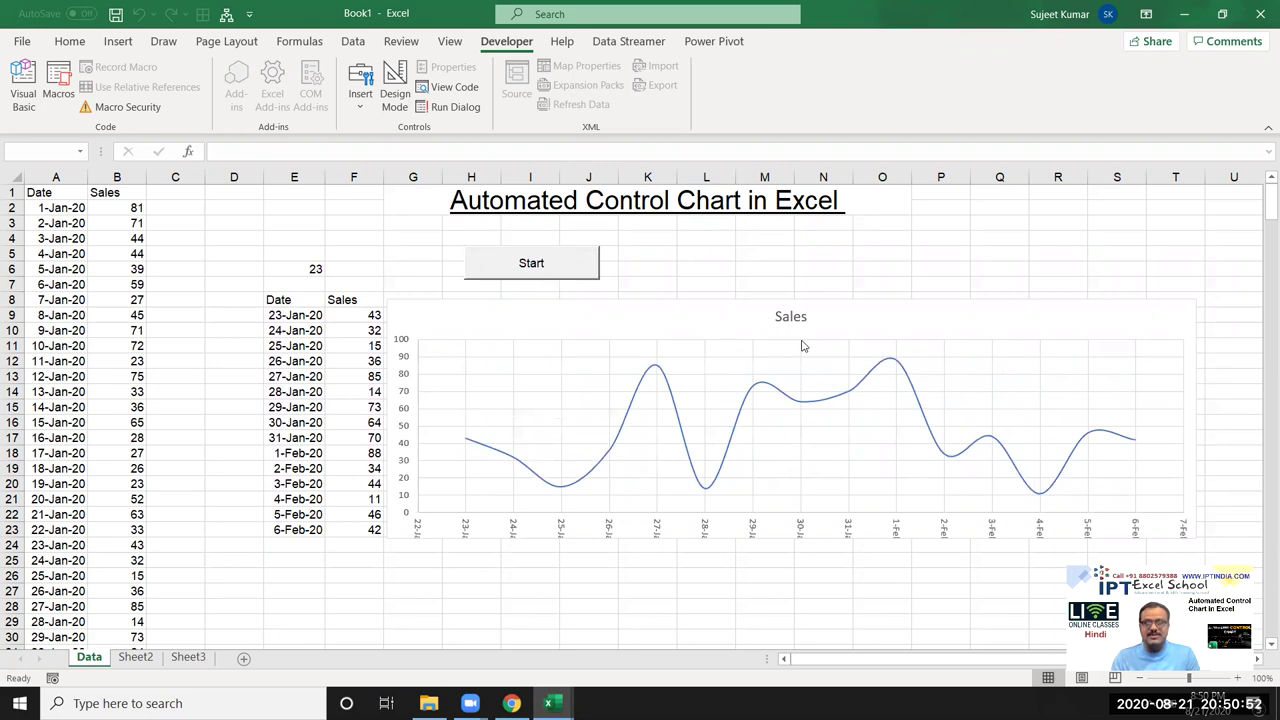
Review the toggle routine's code in VBA and check counter cell E6
key(alt+F11)
drag(252, 422, 252, 102)
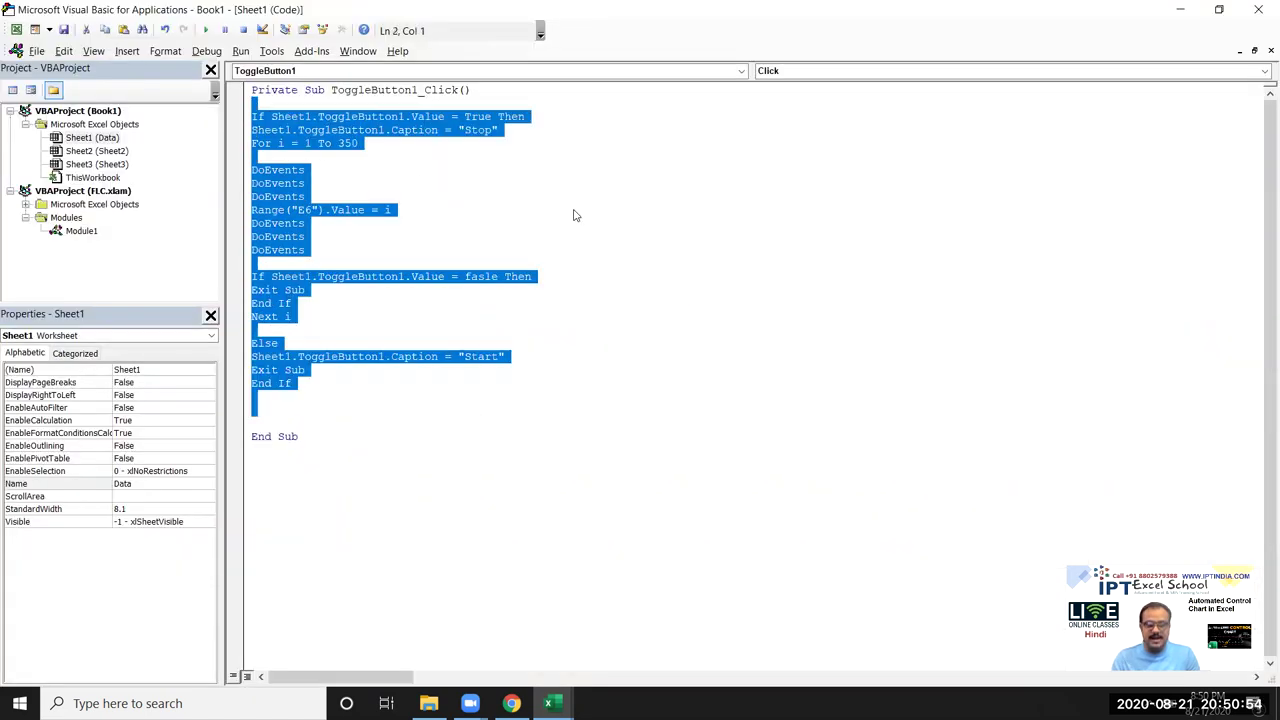
click(394, 212)
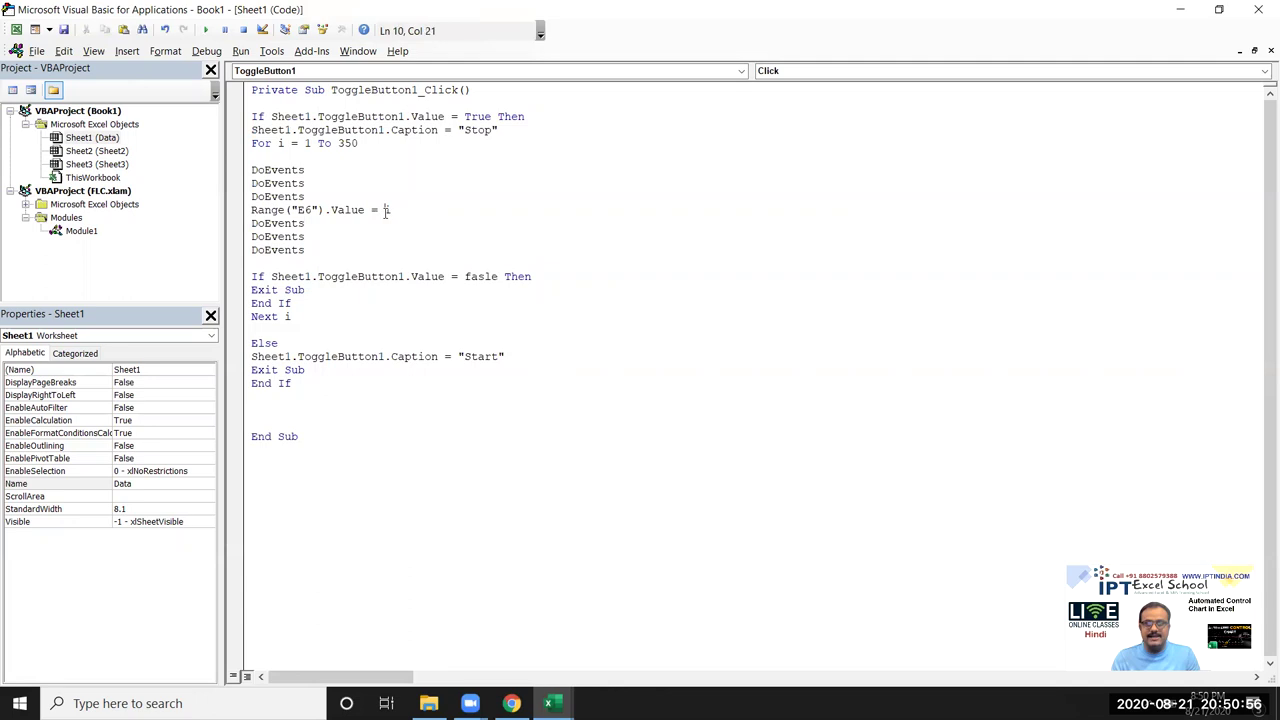
key(alt+F11)
click(305, 265)
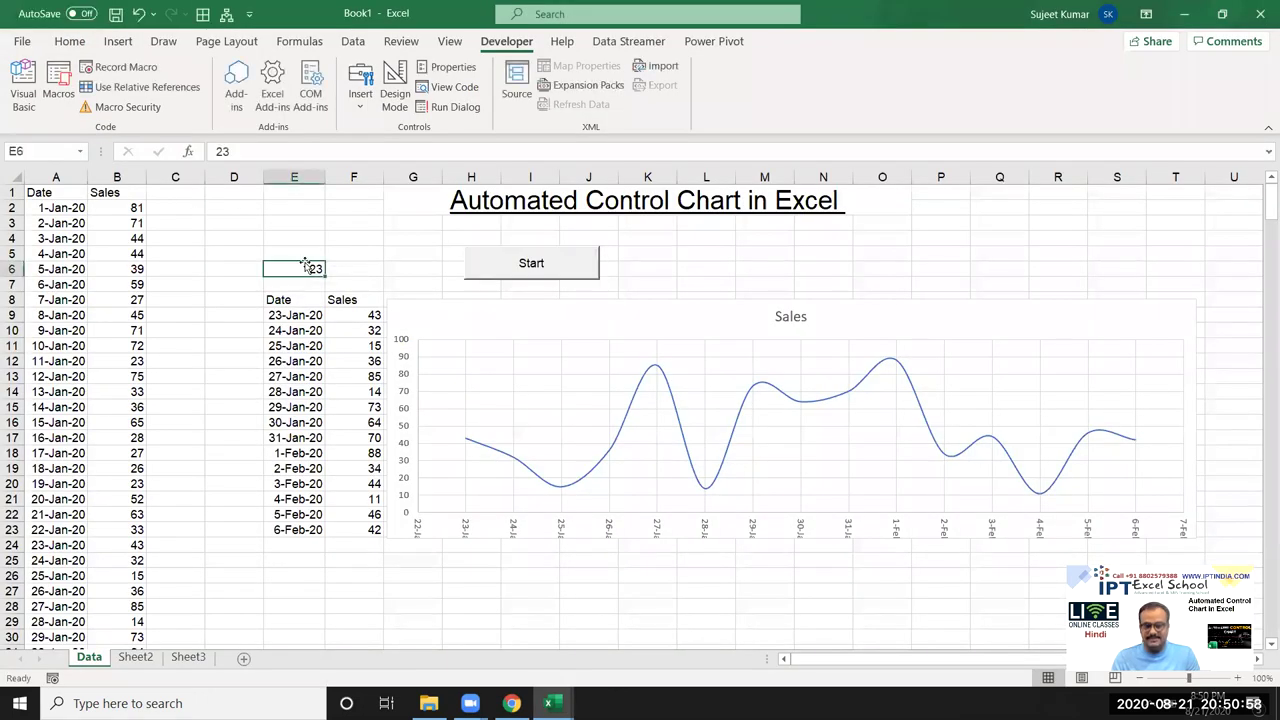
click(22, 85)
key(alt+F11)
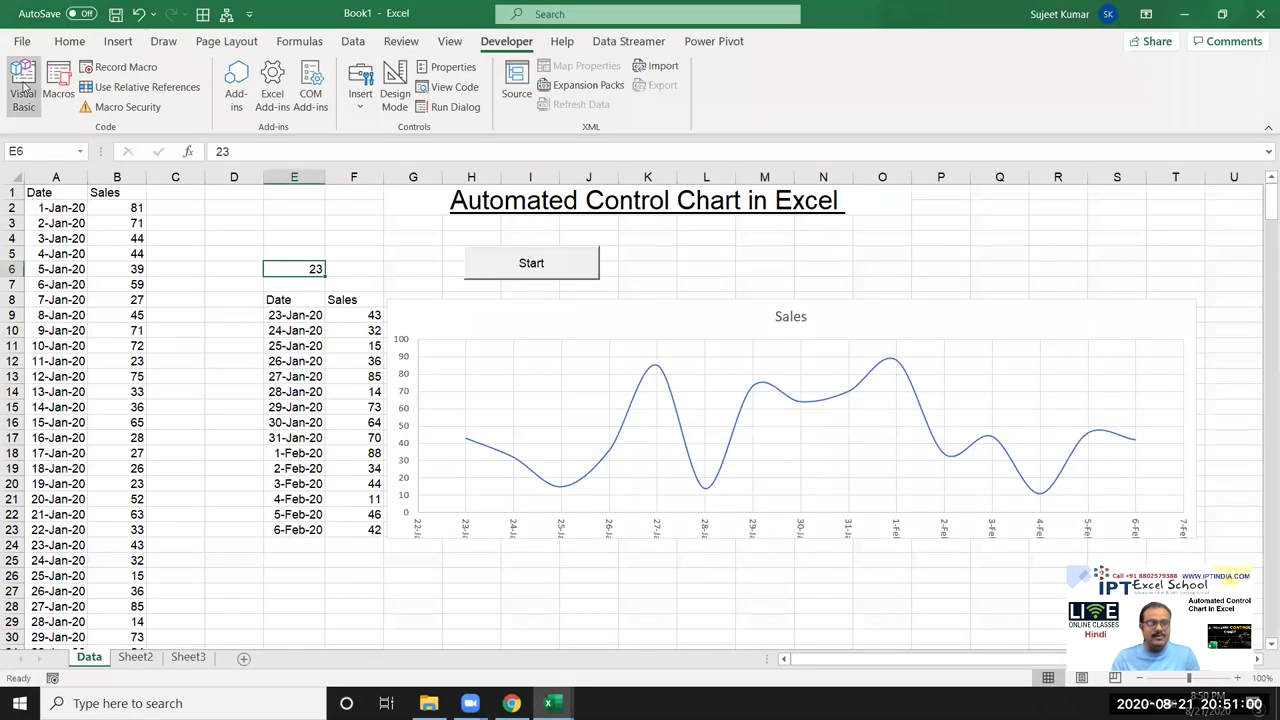
Save the workbook in Documents as Excel Macro-Enabled Workbook 'AutoCntChart'
key(alt+f)
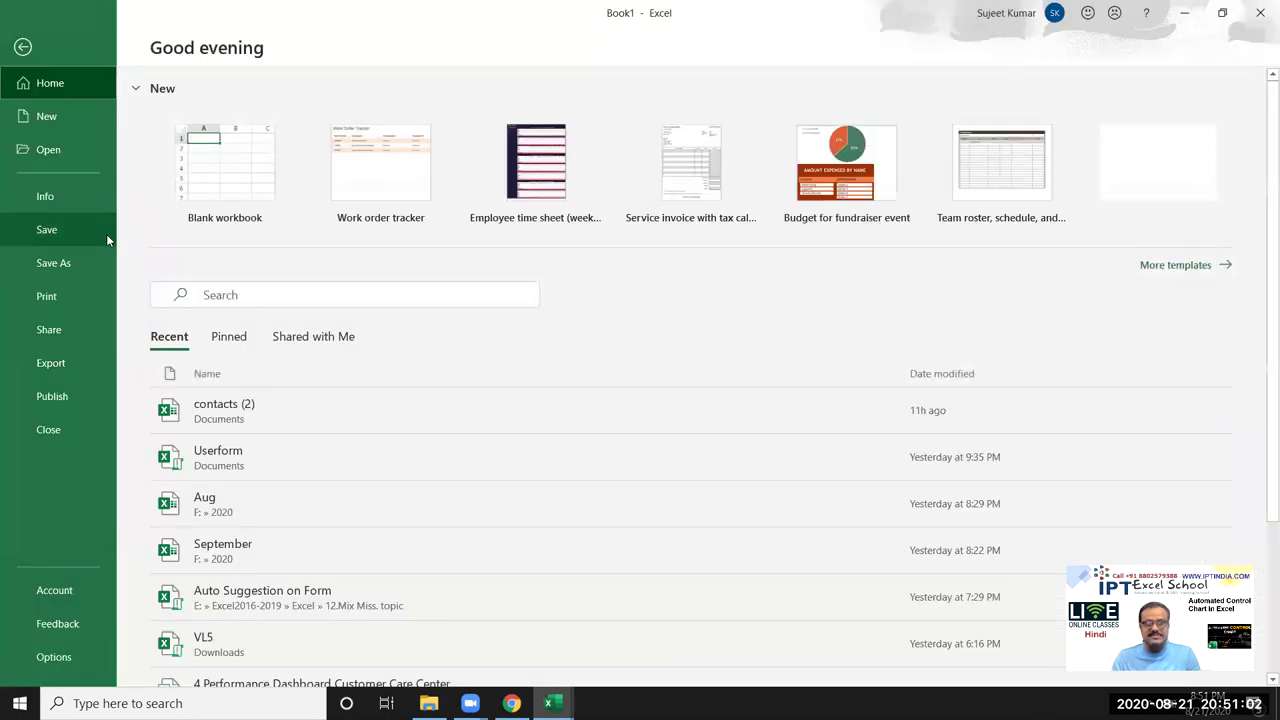
click(90, 259)
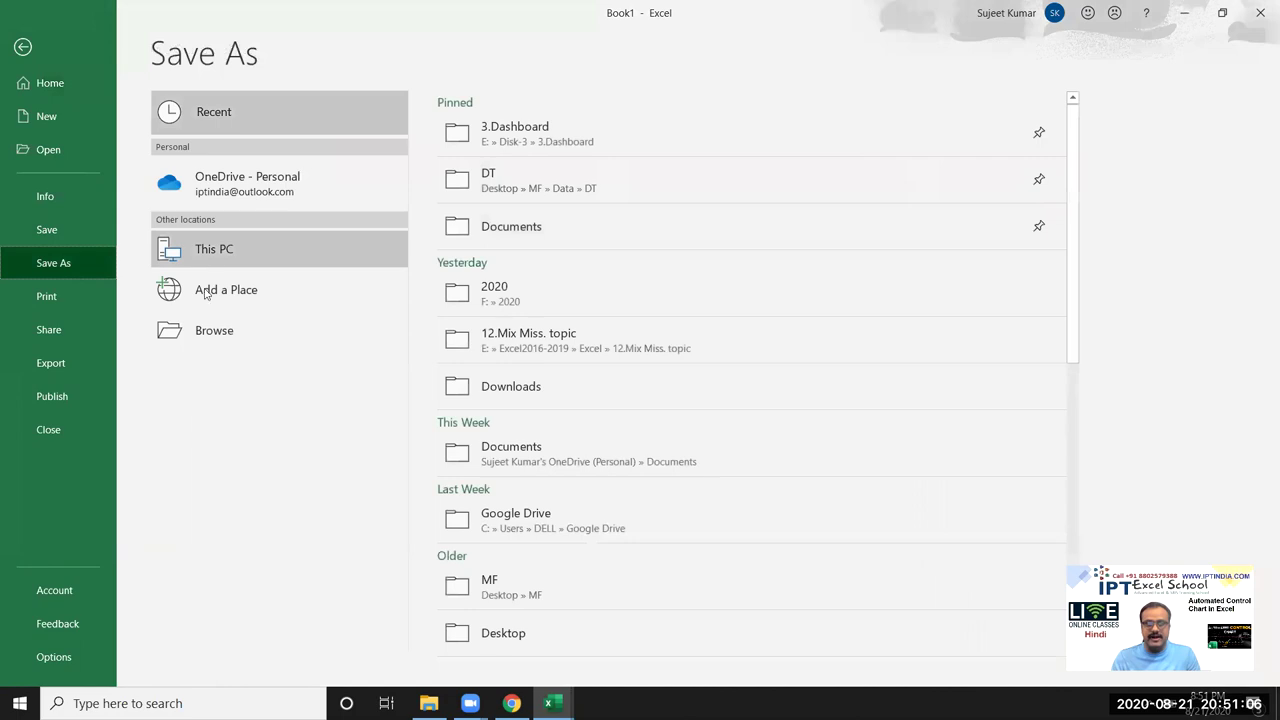
click(196, 330)
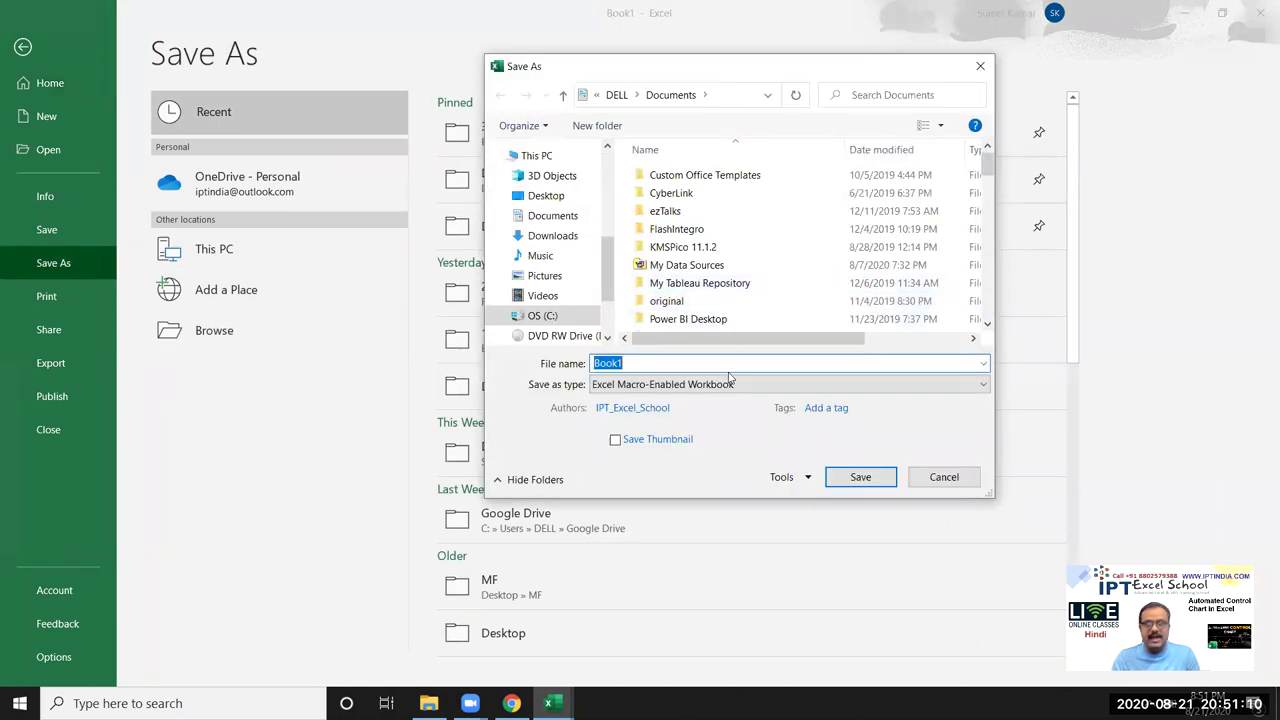
click(709, 388)
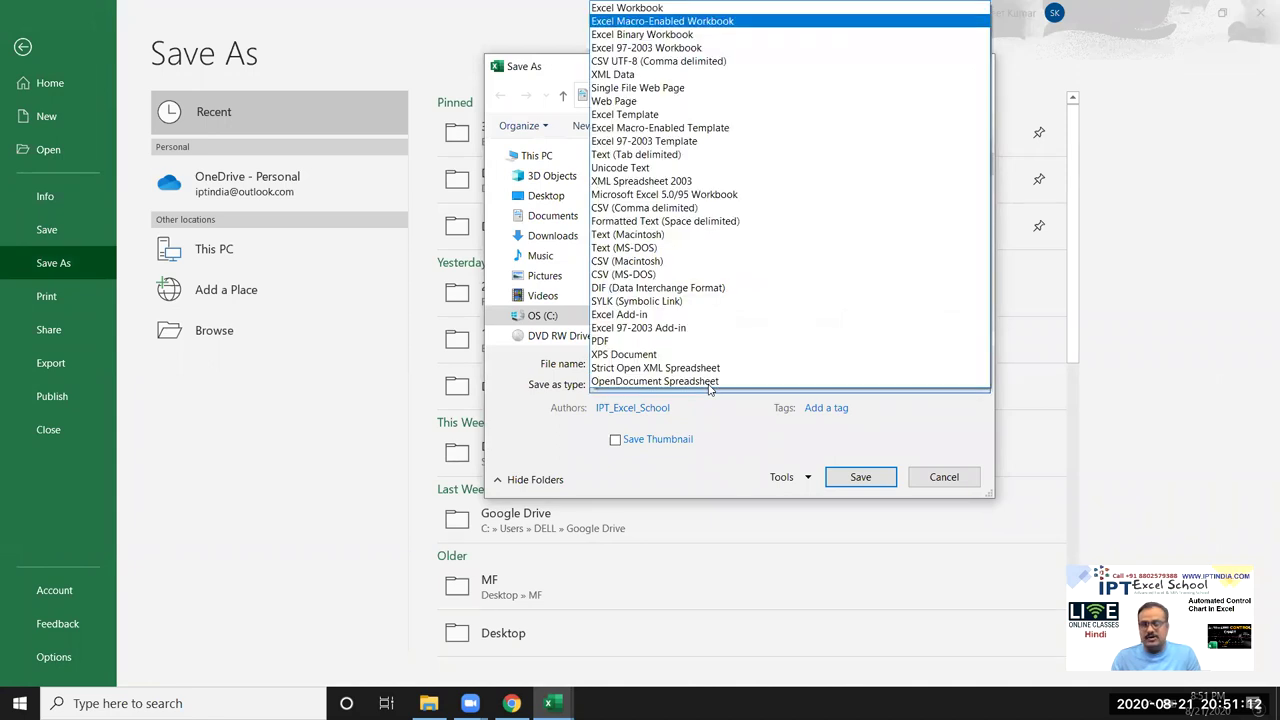
click(672, 20)
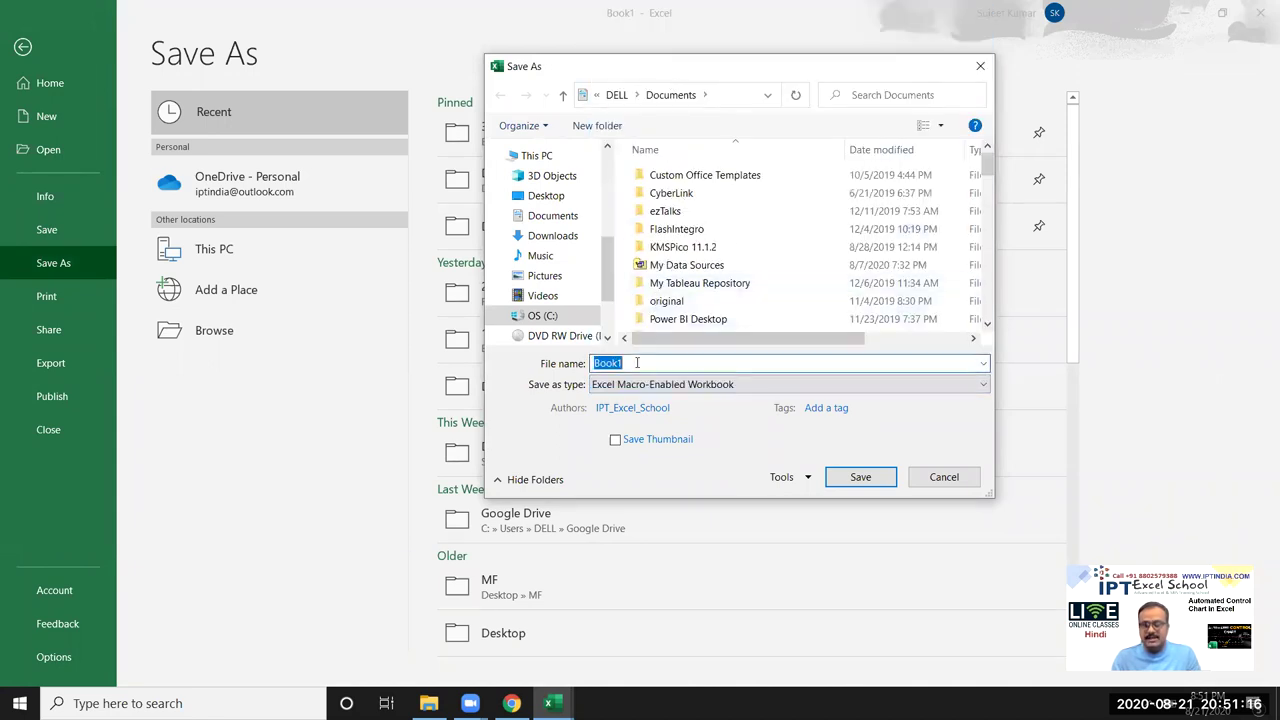
text(AUtoC)
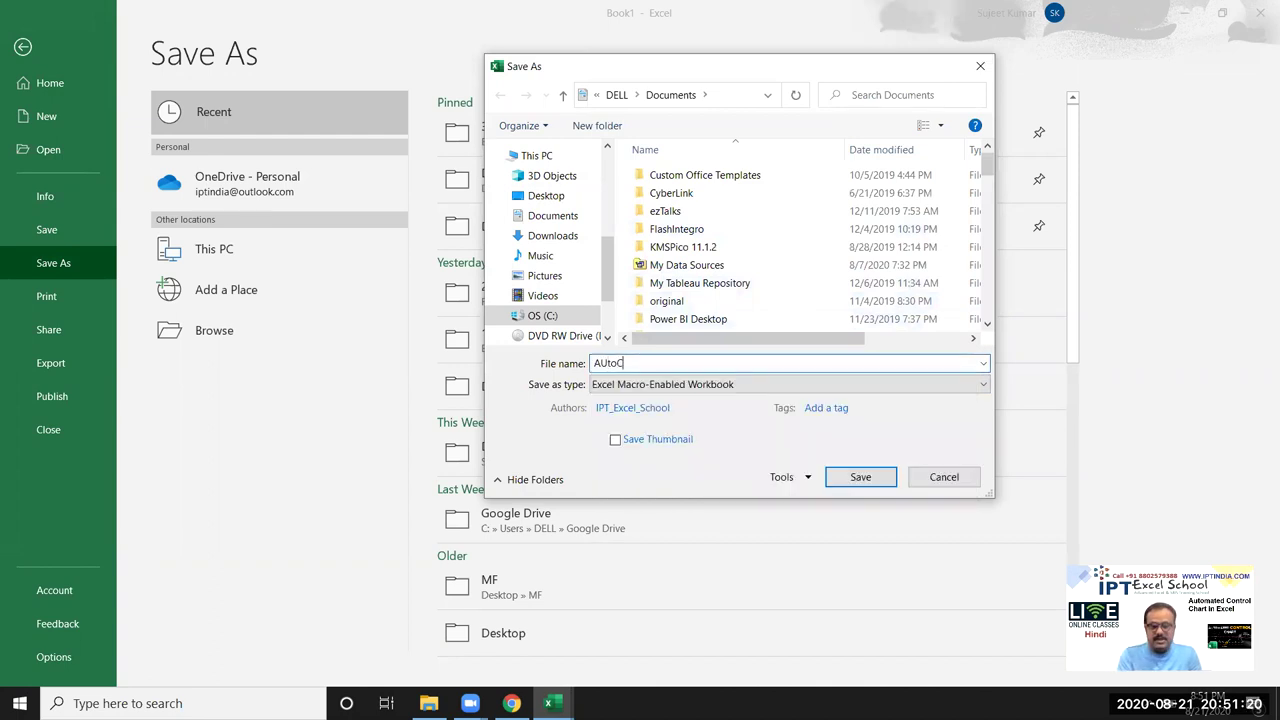
key(BackSpace)
key(BackSpace)
key(BackSpace)
text(ut)
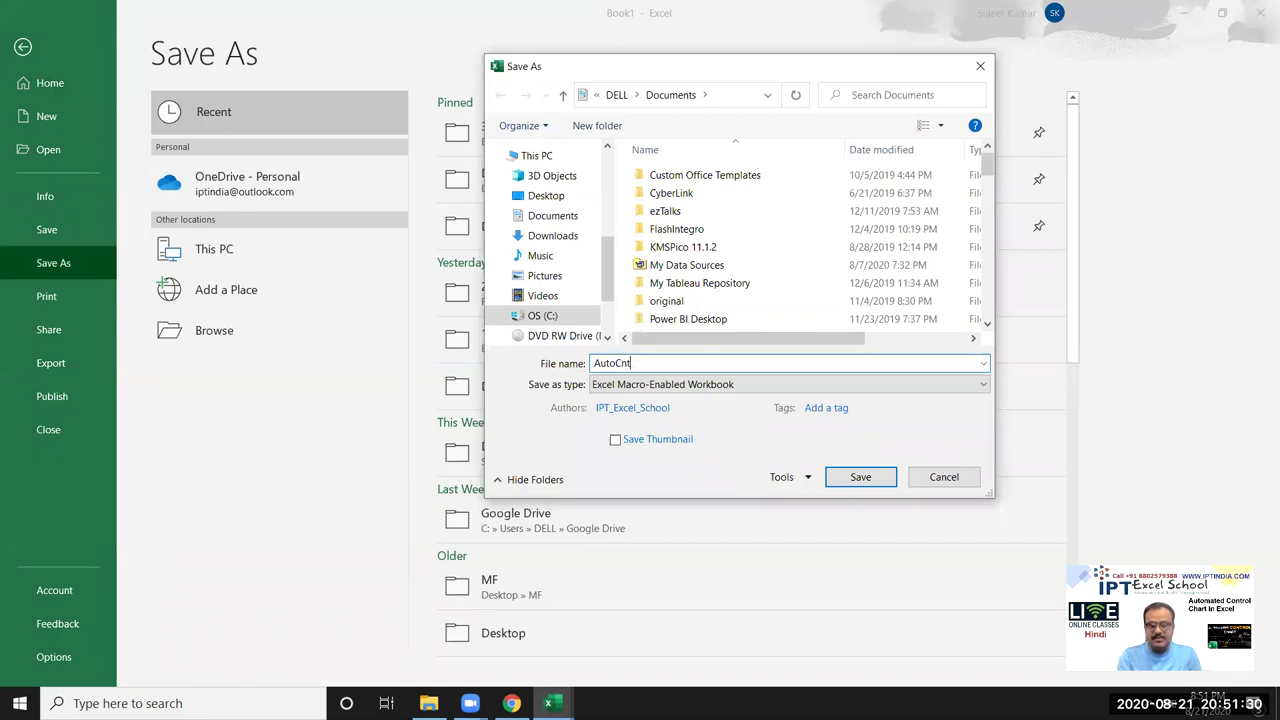
text(rt)
click(860, 479)
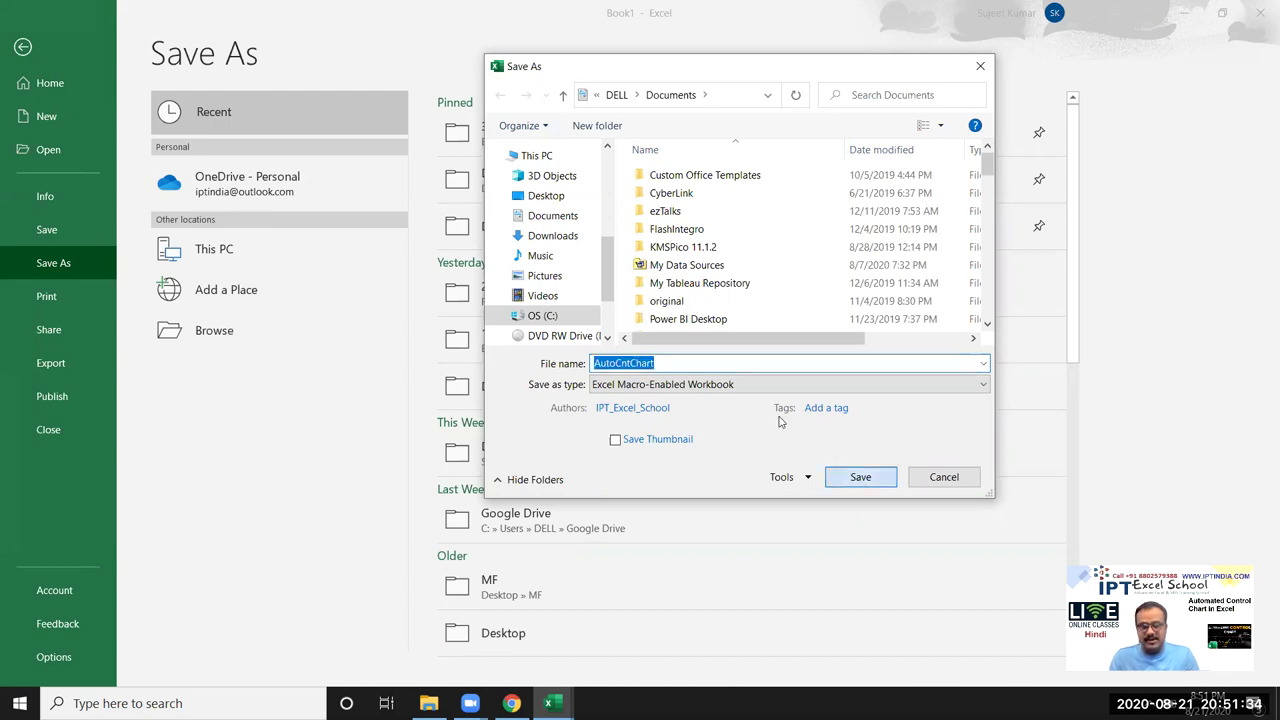